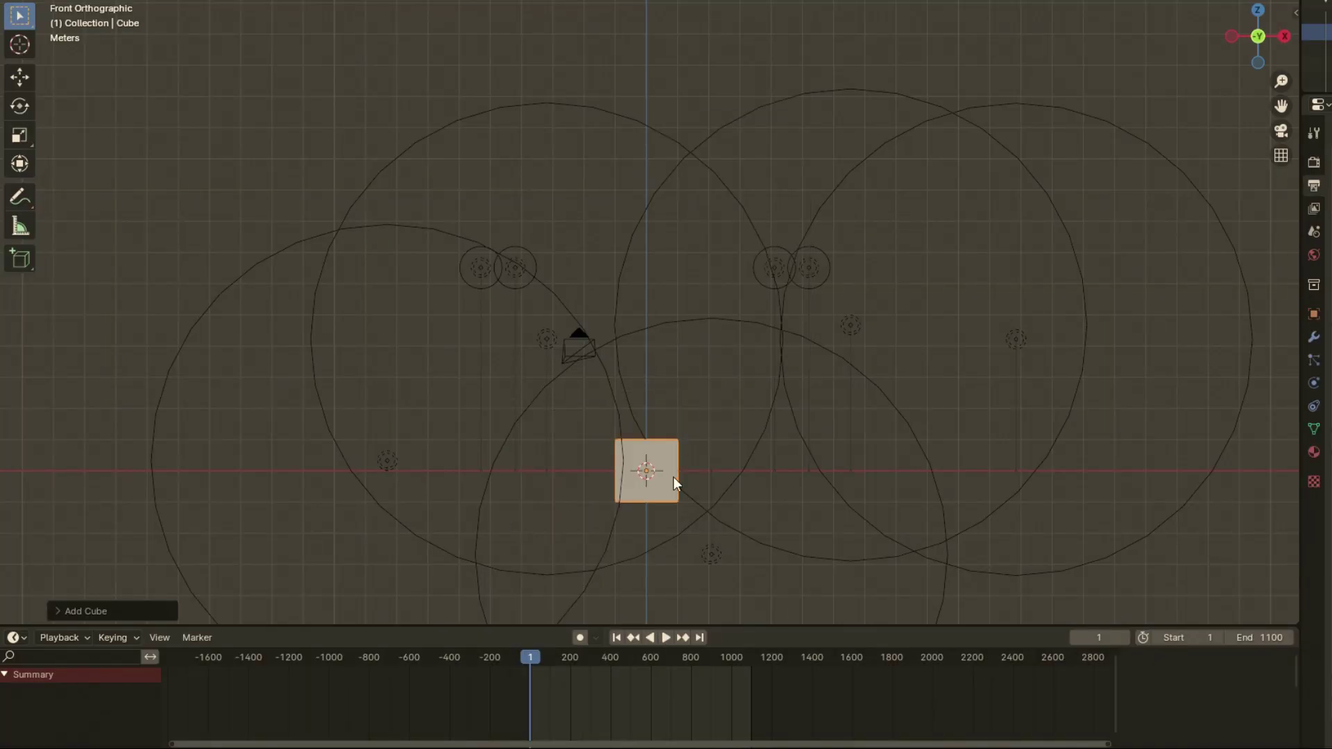
Step: Raise the cube above the origin and delete its left half in Edit Mode
left_click_drag(673, 477, 693, 257)
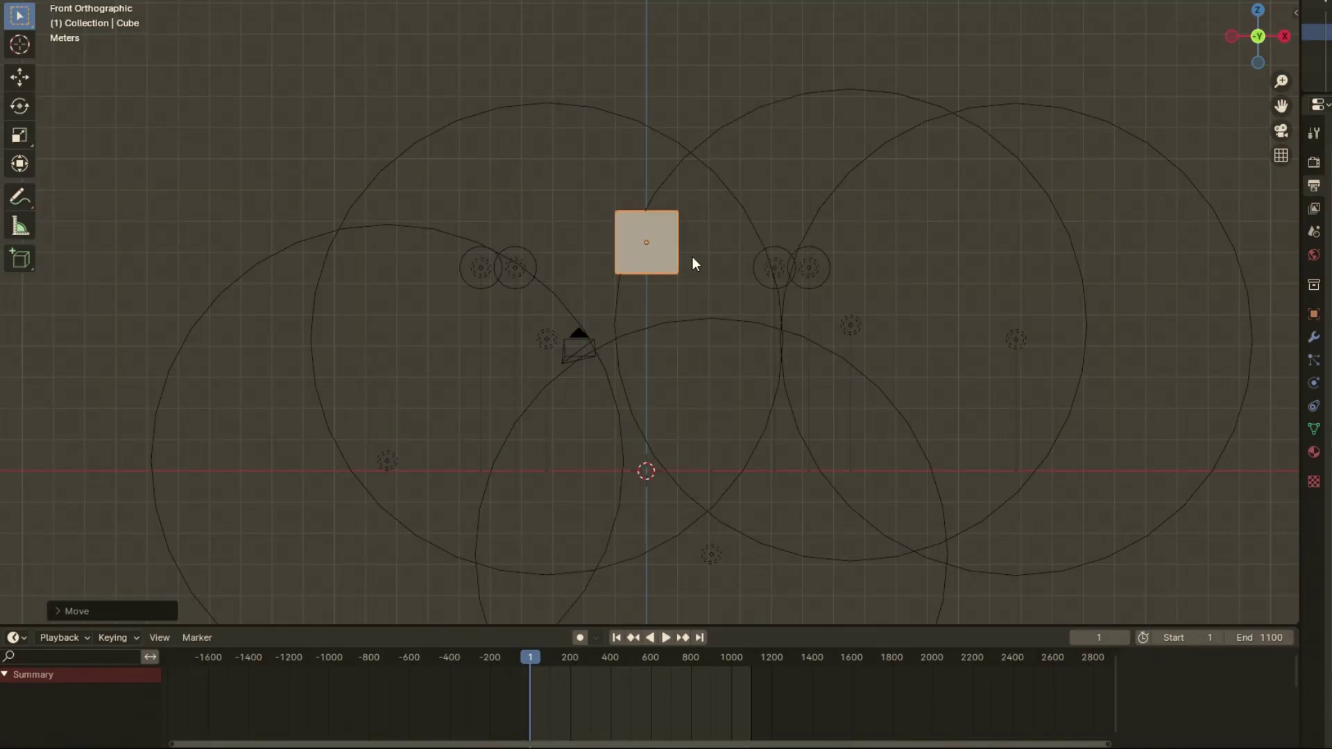
key("Tab")
scroll(659, 242, "up", 3)
key("alt+a")
left_click_drag(582, 159, 646, 312)
key("x")
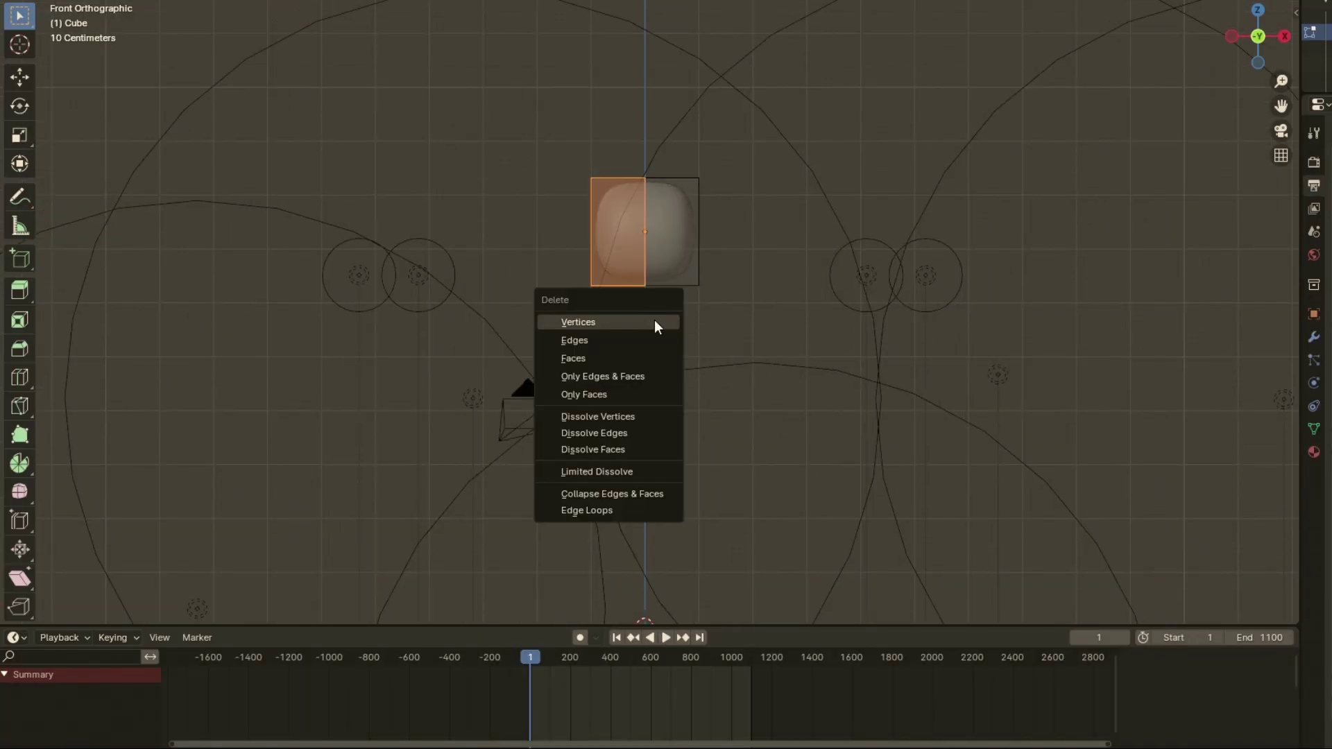
left_click(660, 321)
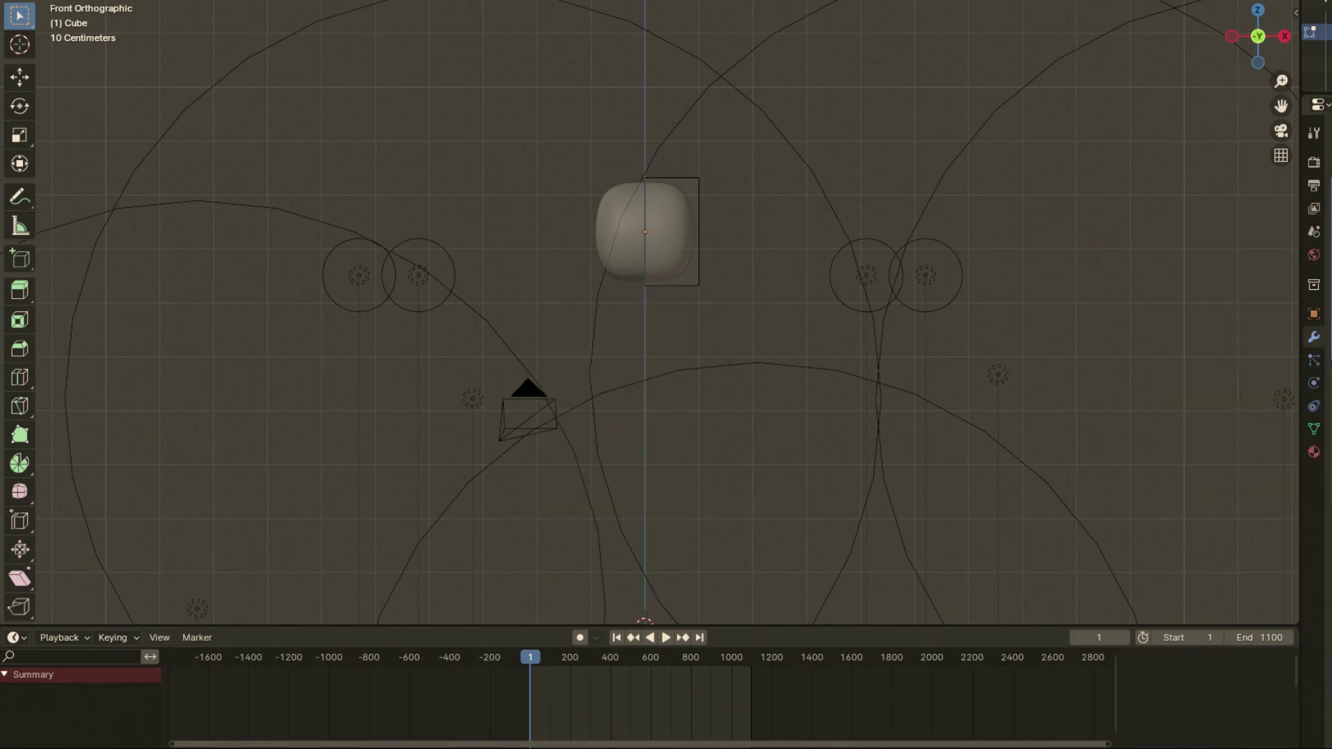
Step: Add a loop cut across the half cube and shift its bottom edge along Y
key("ctrl+r")
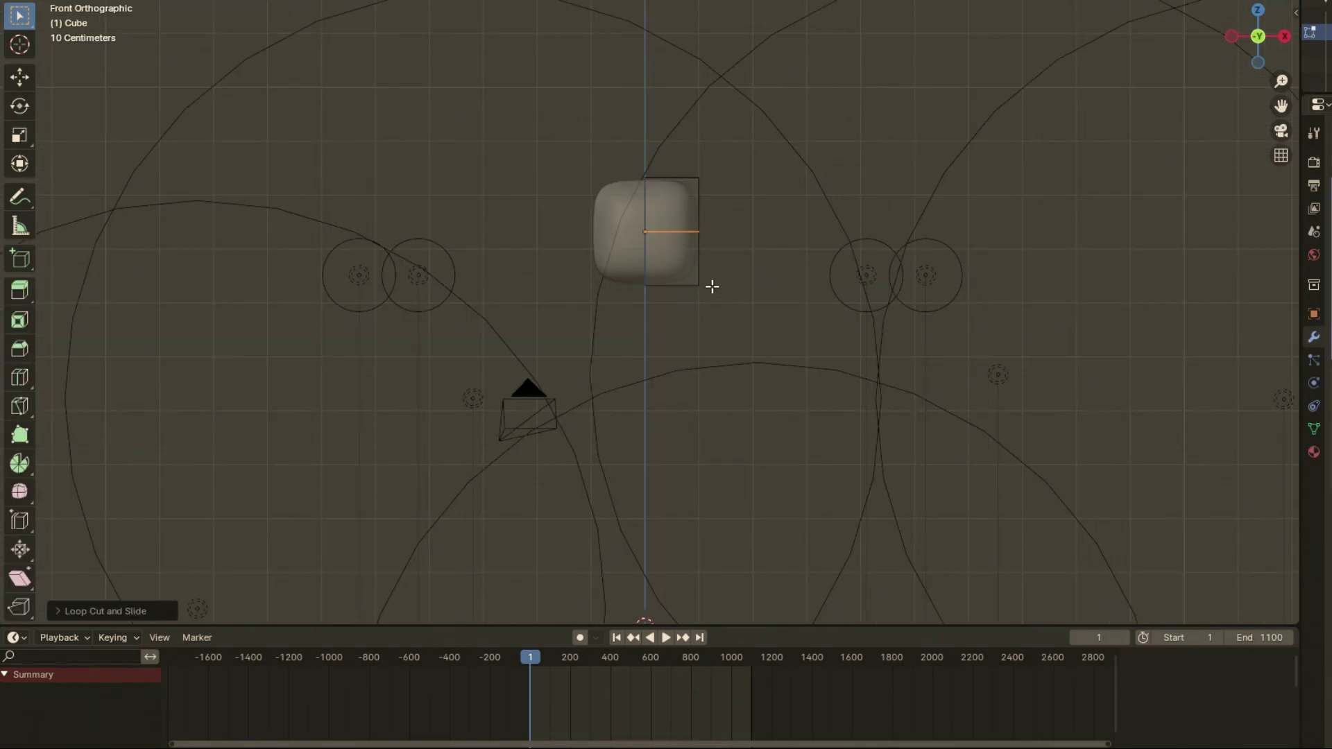
key("KP_3")
key("g")
key("y")
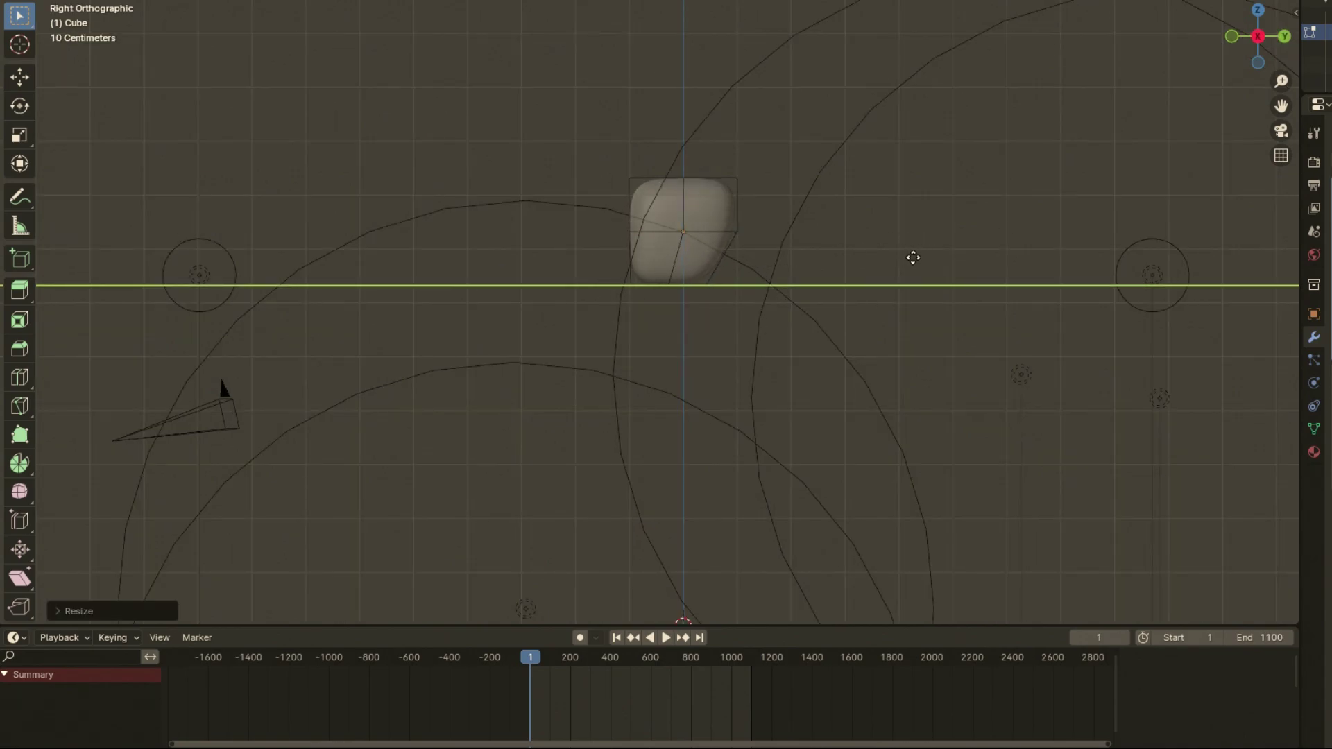
left_click(901, 256)
mouse_move(745, 302)
middle_mouse_down()
mouse_move(773, 372)
mouse_move(652, 277)
mouse_move(687, 302)
mouse_move(702, 366)
middle_mouse_up()
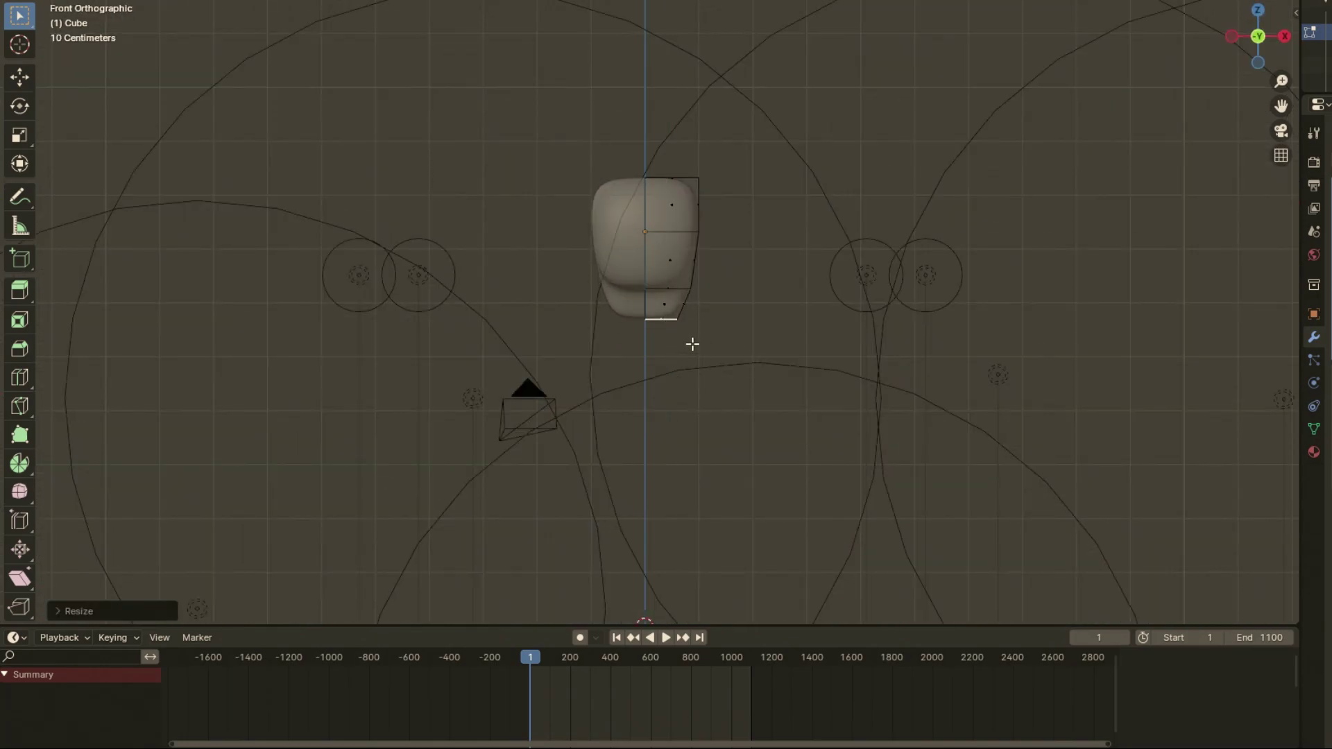
Step: Narrow the lower body faces by scaling them along X and then Y
left_click_drag(609, 297, 836, 580)
key("s")
key("x")
key("Return")
key("KP_3")
key("s")
key("y")
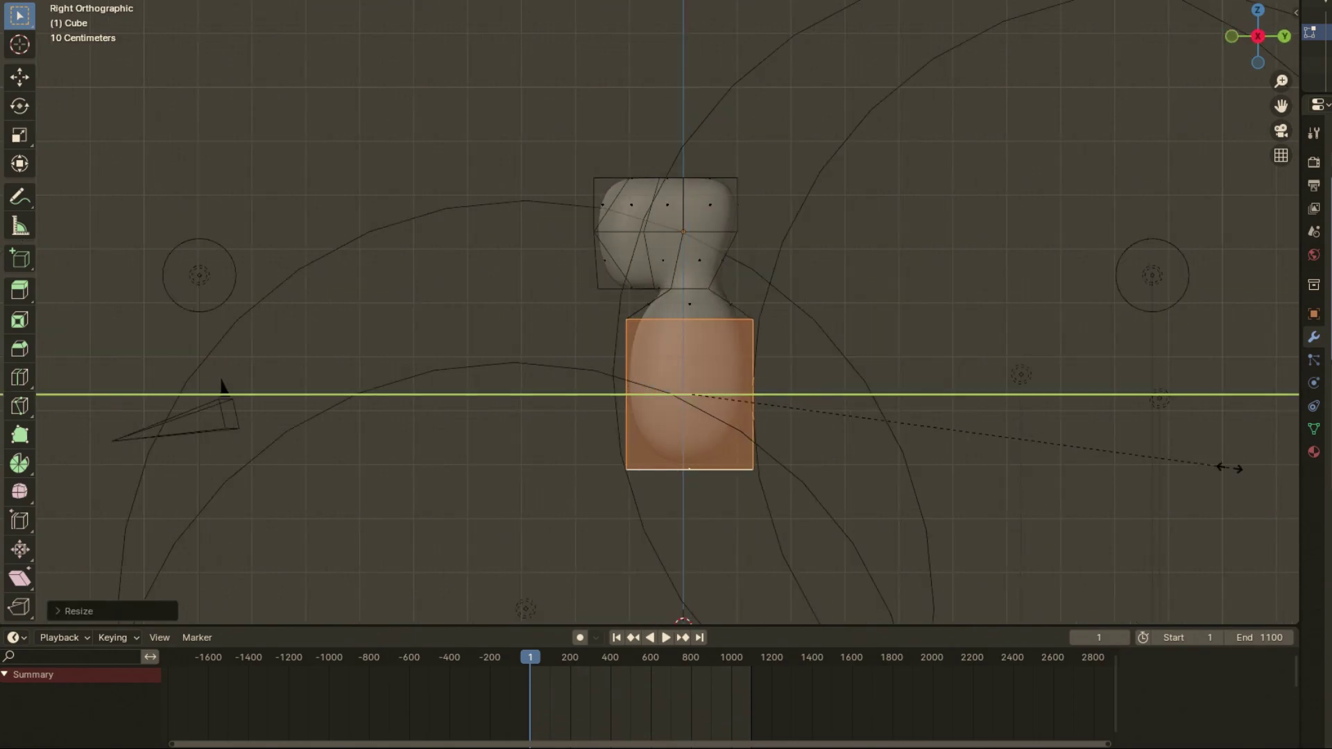
key("Return")
Step: Lower the bottom part along Z and tilt it into a leg
key("g")
key("z")
key("Return")
key("alt+a")
middle_click_drag(725, 449, 872, 385)
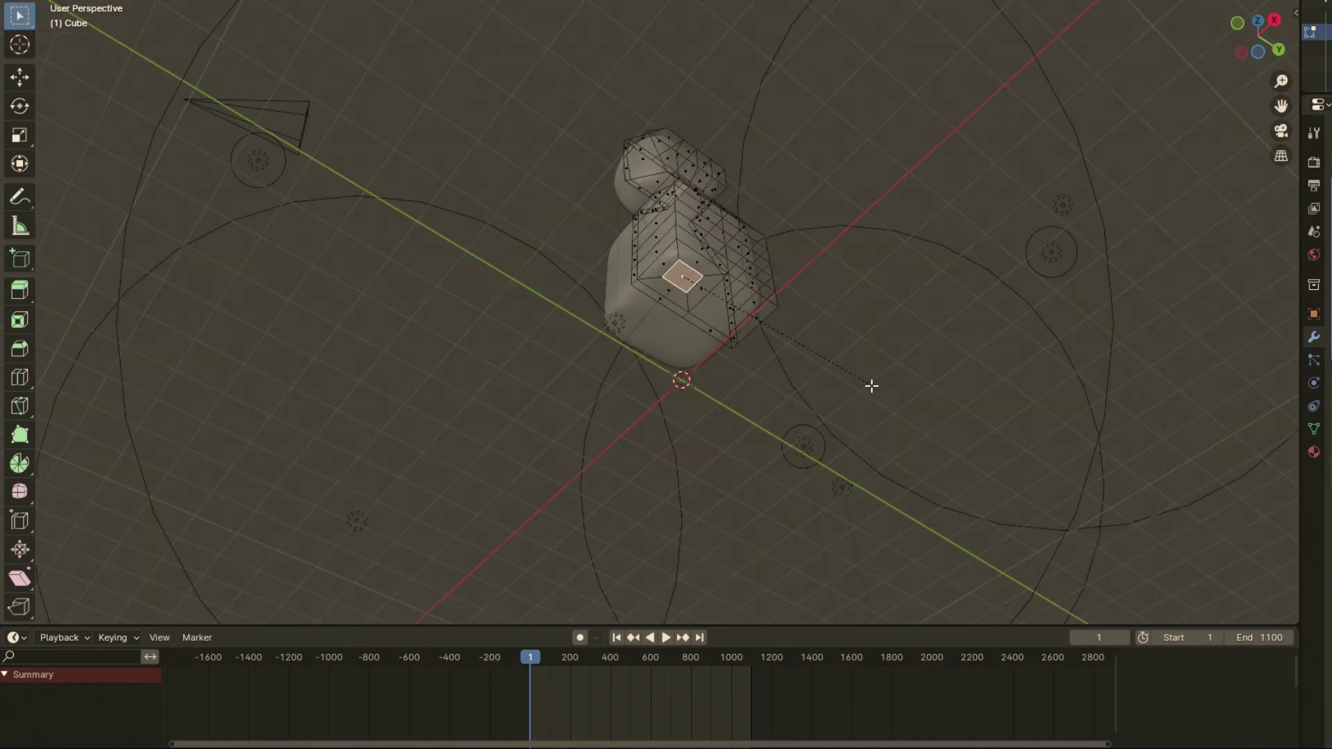
key("KP_1")
left_click(889, 428)
Step: Extrude the leg downward and reposition its lower face
key("e")
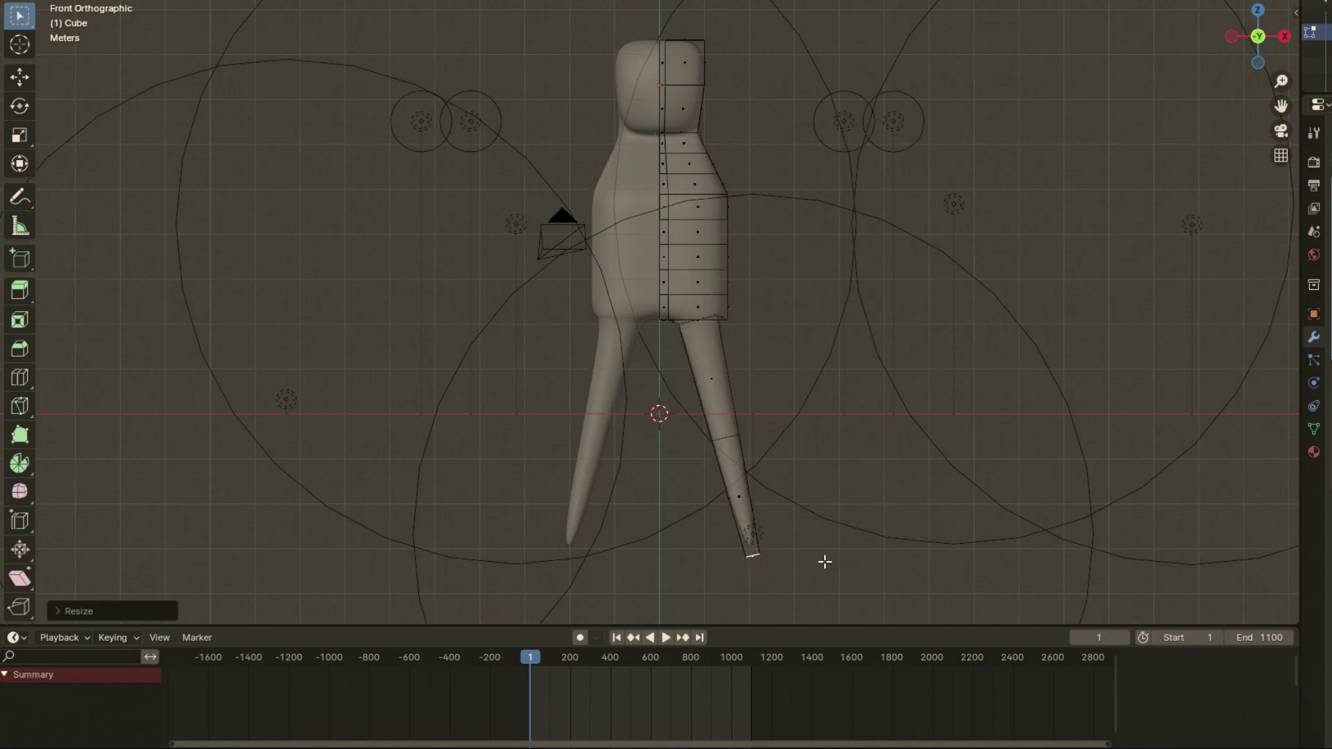
left_click(824, 559)
left_click(734, 499)
key("g")
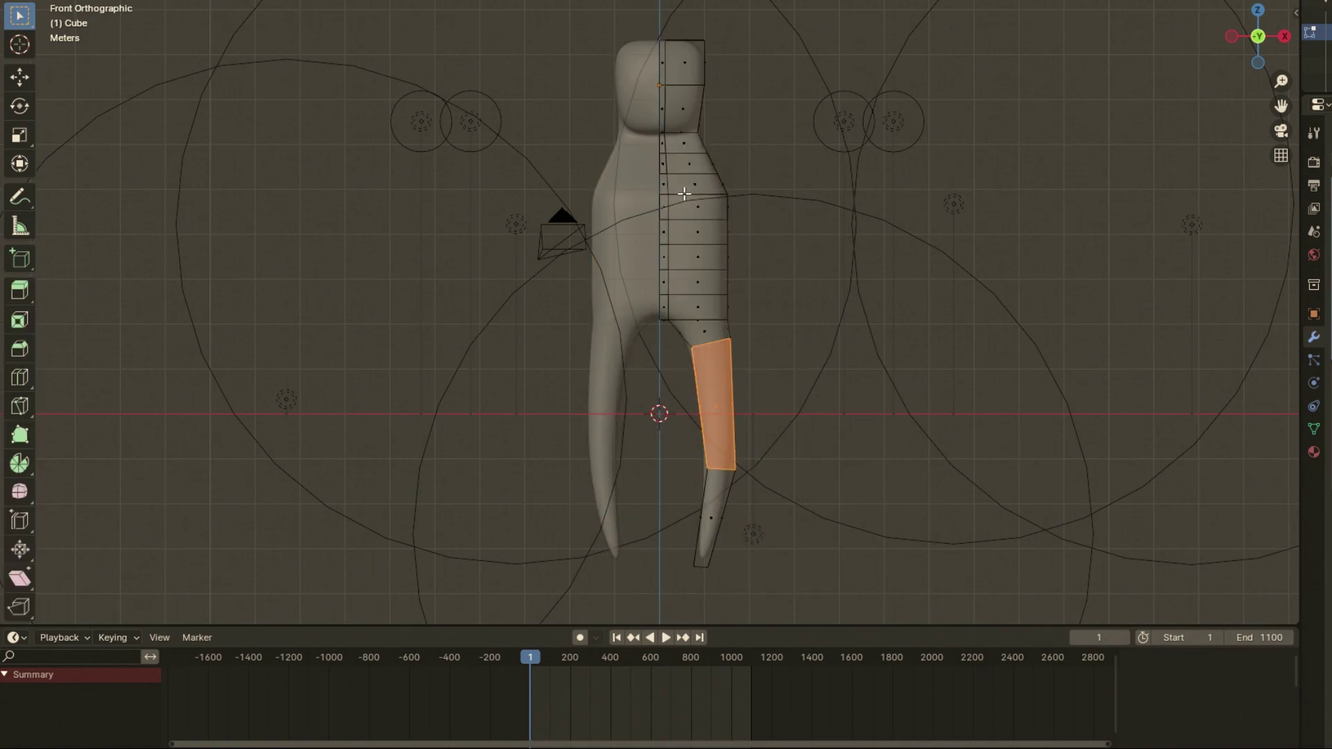
left_click(732, 404)
key("alt+a")
Step: Add a torso loop cut and flatten the centre-seam vertices to zero X width
key("ctrl+r")
mouse_move(711, 199)
middle_mouse_down()
mouse_move(553, 231)
mouse_move(788, 83)
mouse_move(787, 115)
mouse_move(1076, 84)
middle_mouse_up()
key("s")
key("x")
key("0")
key("Return")
key("KP_1")
Step: Add an edge loop at the antenna base, inspect the antennae, and return to Object Mode
middle_click_drag(709, 139, 677, 229, "shift")
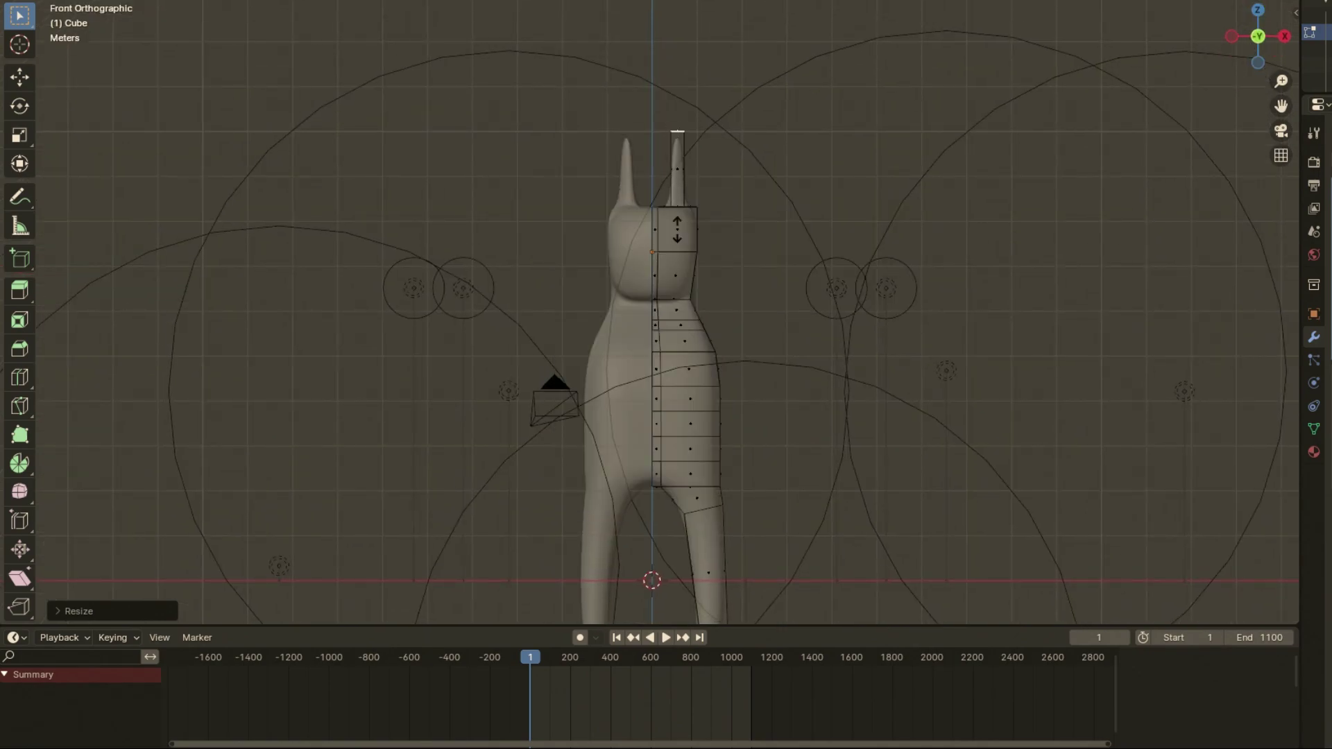
left_click_drag(682, 175, 845, 260)
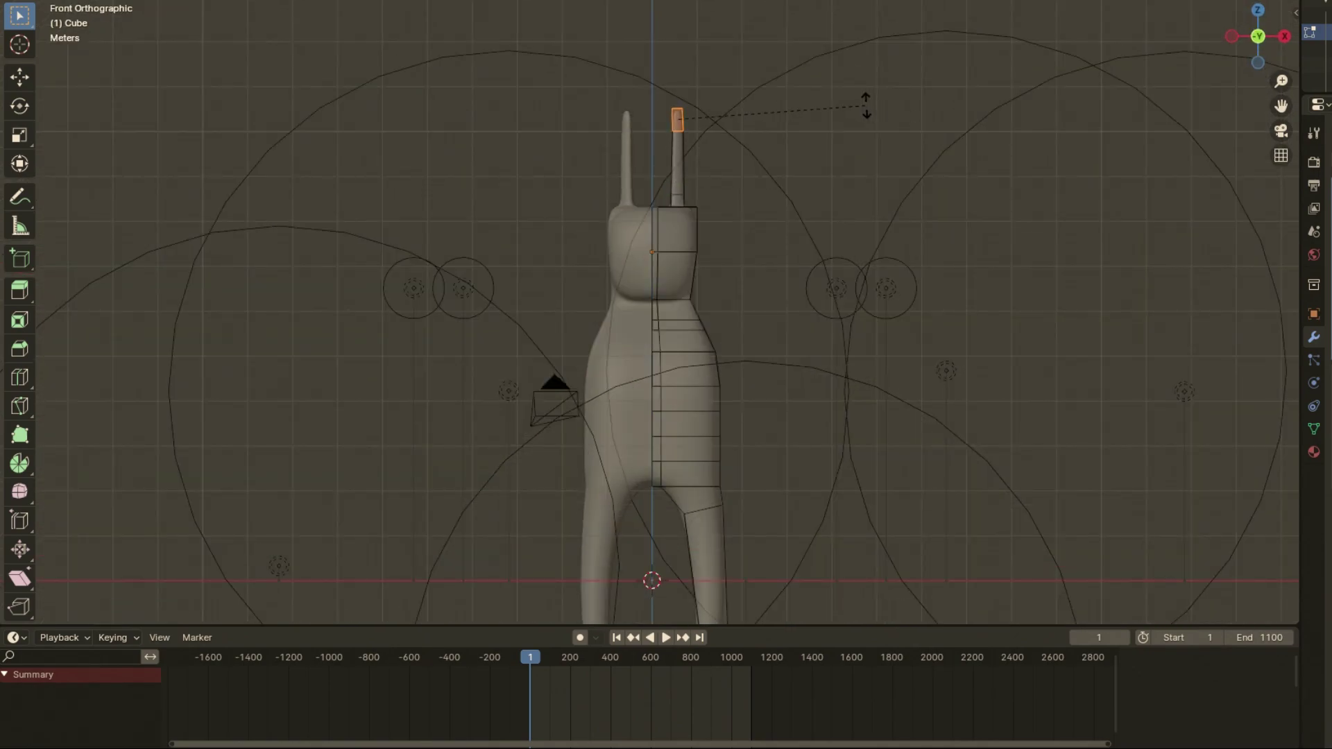
middle_click_drag(677, 170, 1006, 194)
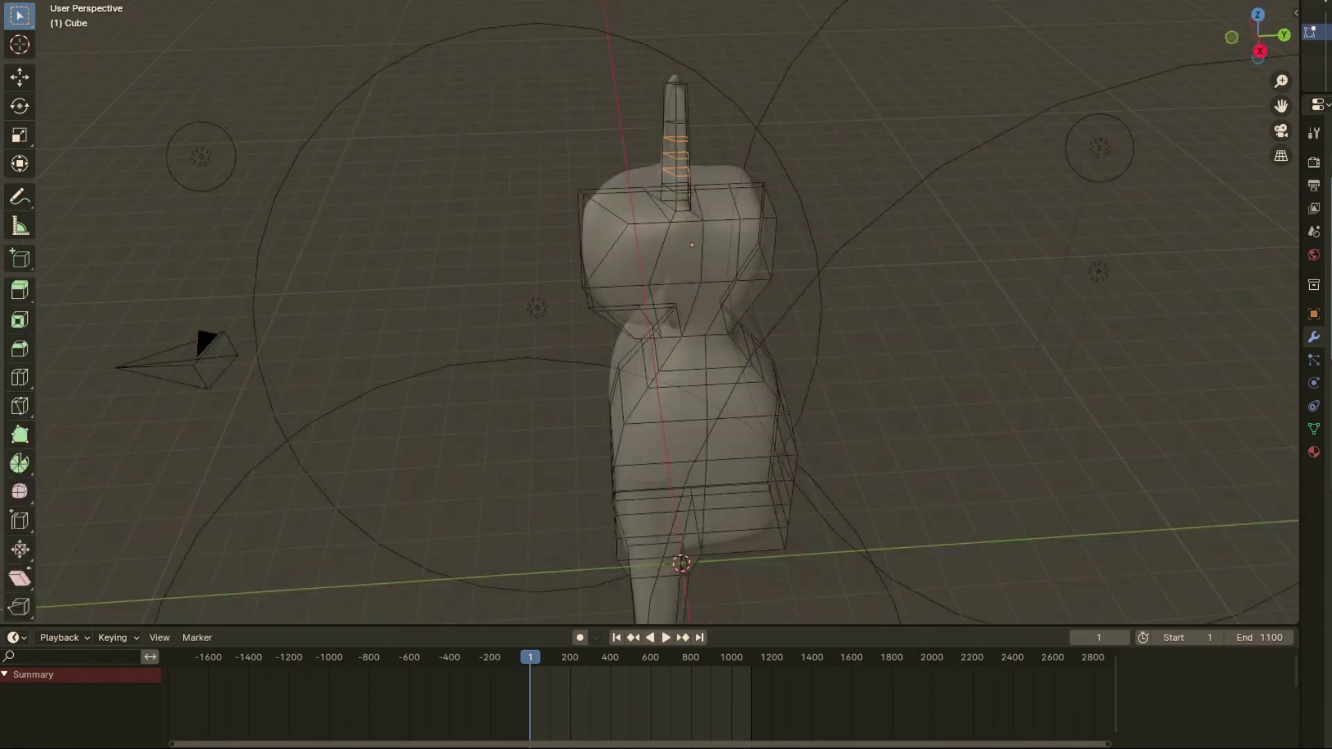
key("Tab")
key("KP_1")
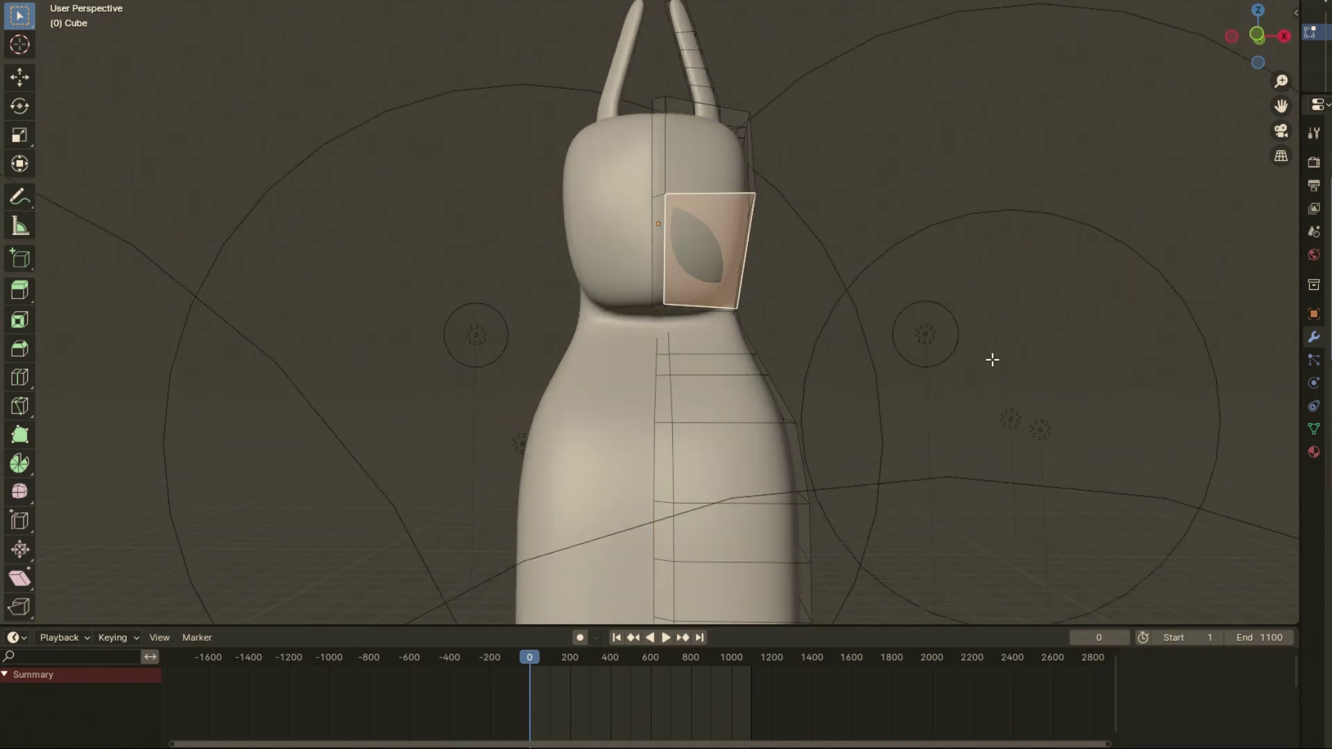
Step: Extrude a spike from the face, tilt it downward and lengthen the antenna tip
left_click(785, 288)
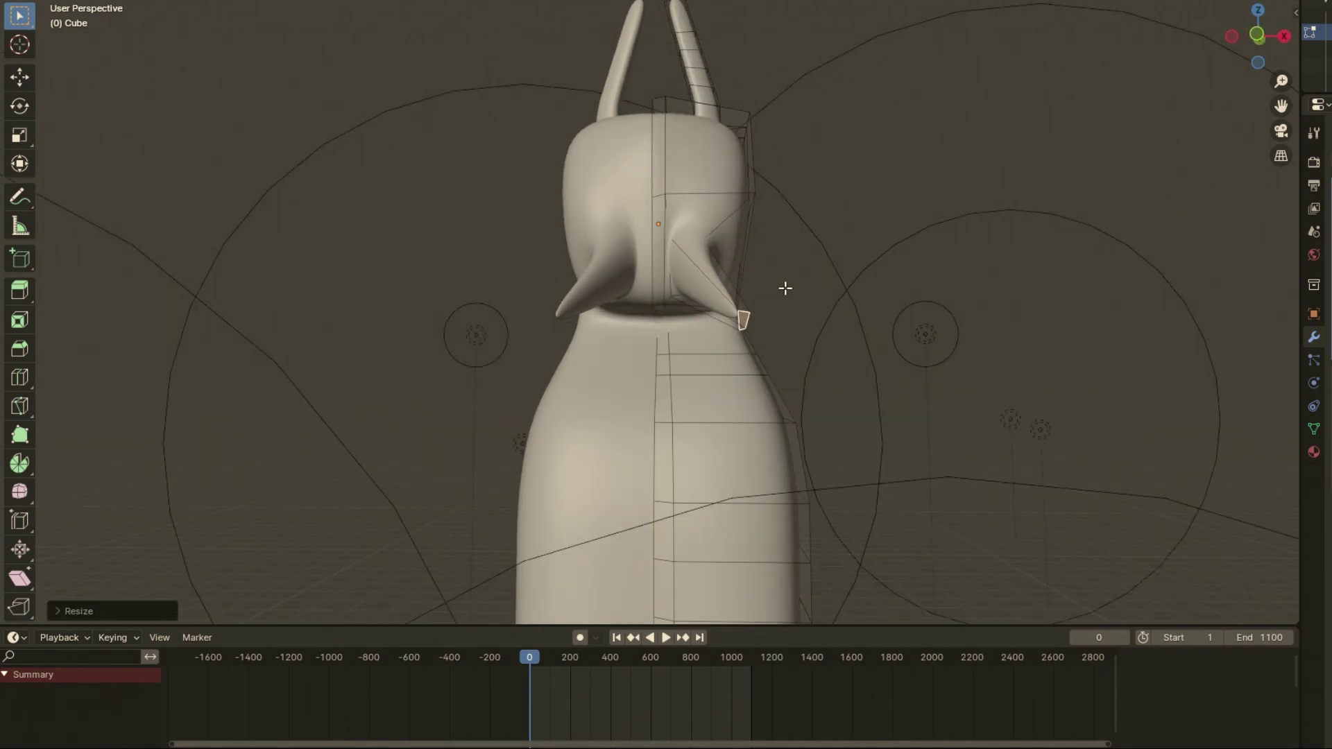
middle_click_drag(785, 289, 961, 342)
key("KP_3")
left_click_drag(413, 224, 563, 498)
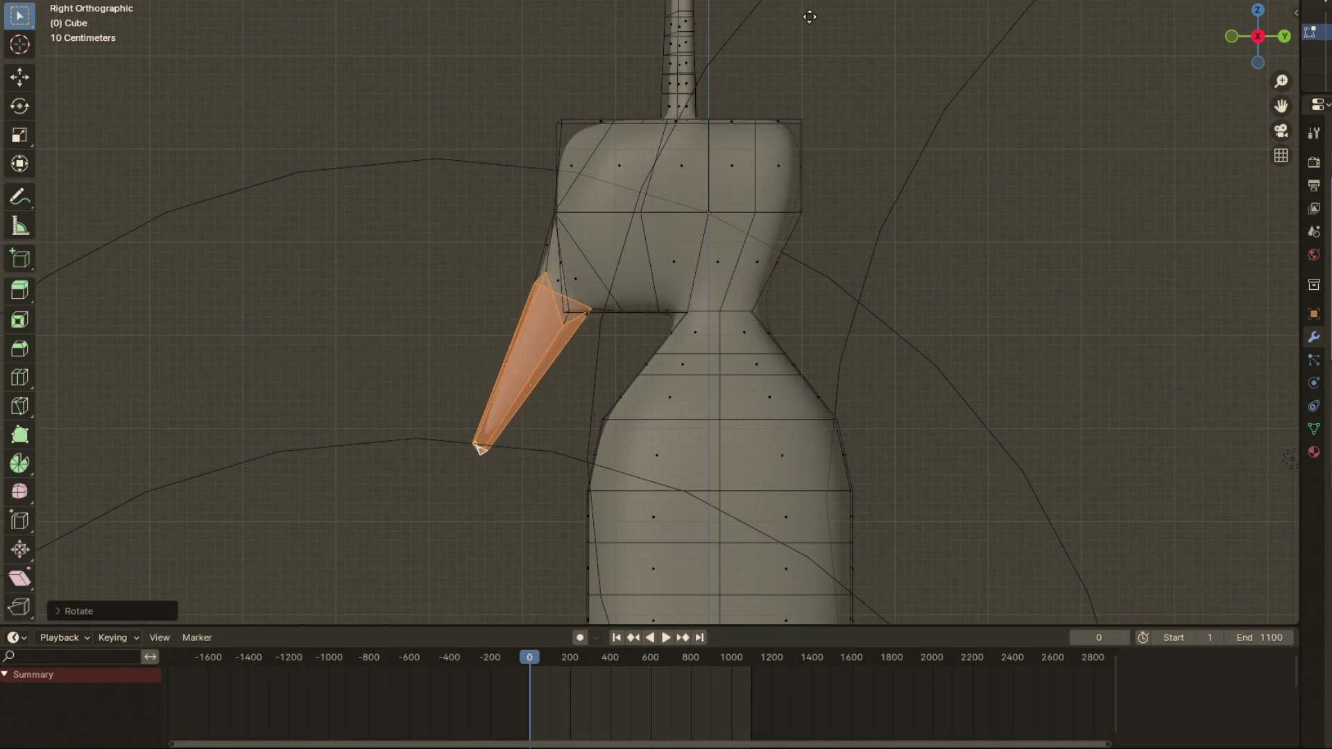
key("Tab")
mouse_move(726, 222)
middle_mouse_down()
mouse_move(714, 337)
mouse_move(1010, 138)
middle_mouse_up()
key("s")
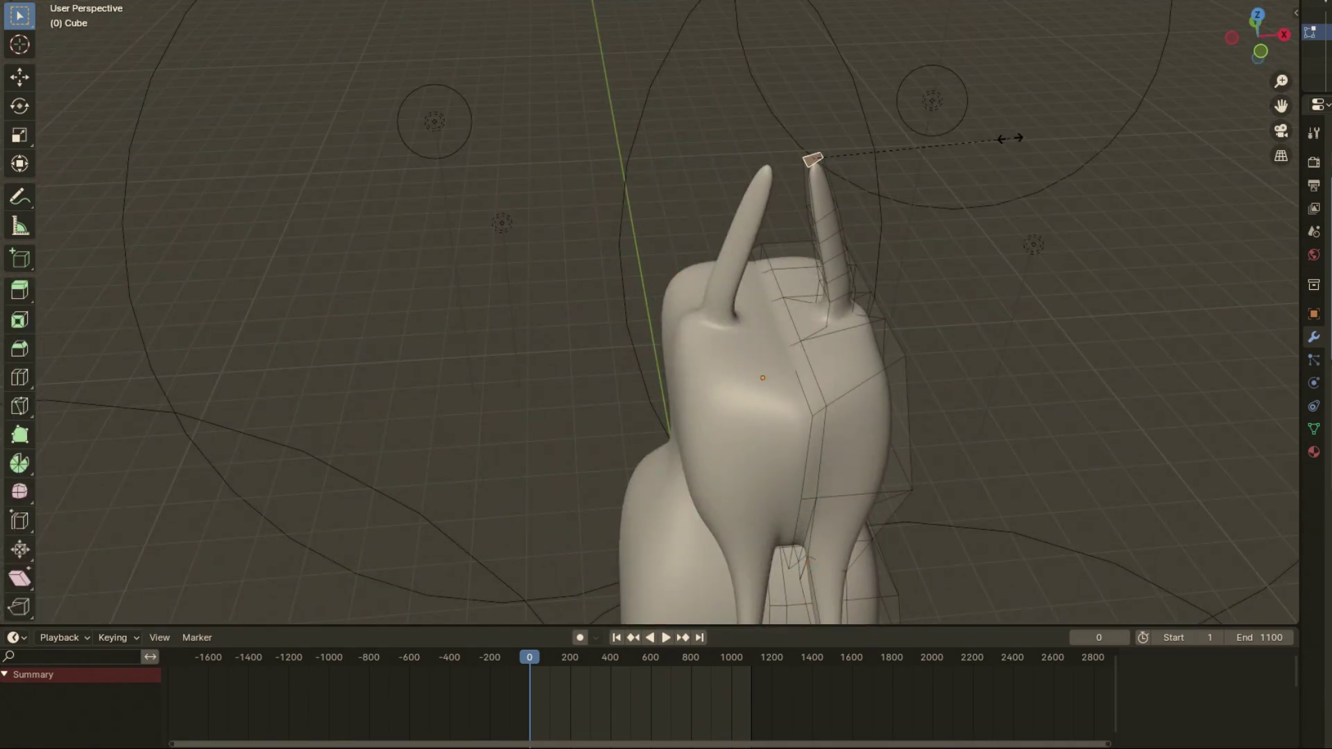
Step: Shrink a small face on the body's side inward into a dent
middle_click_drag(897, 190, 714, 247)
left_click(713, 247)
key("s")
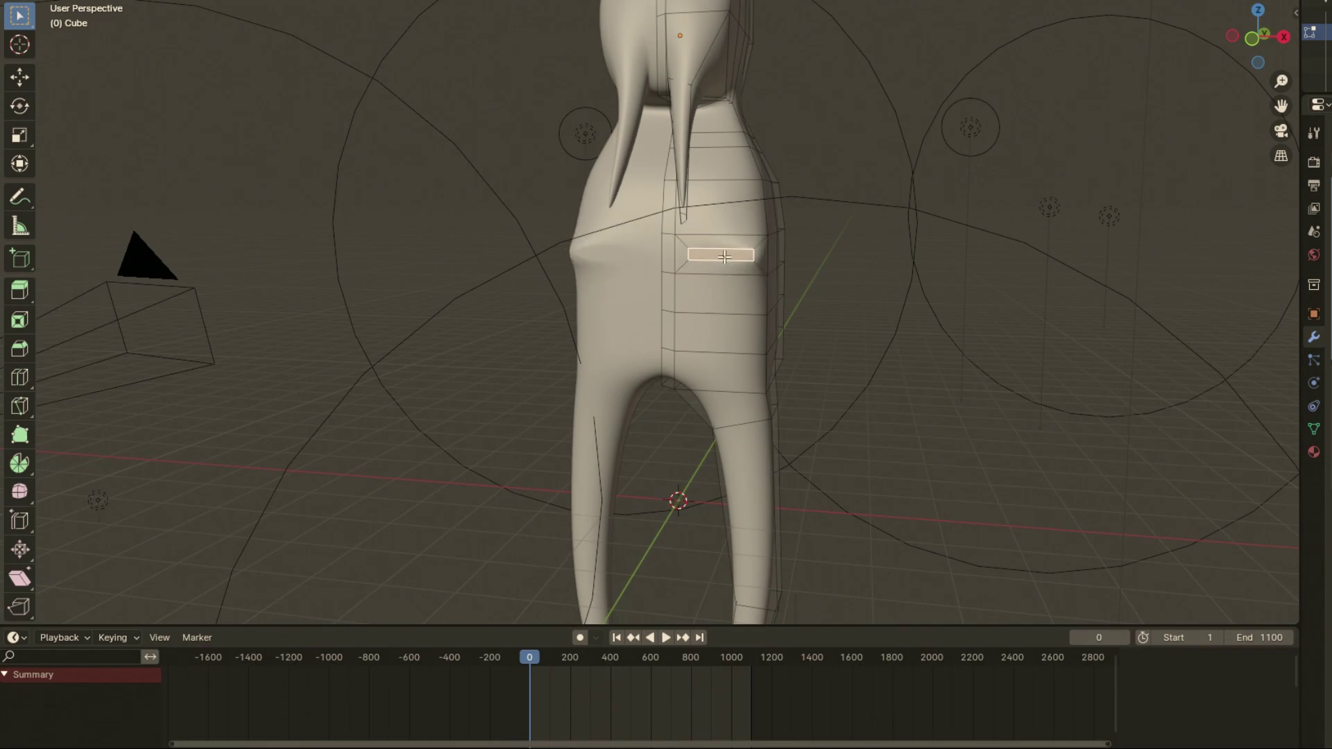
scroll(675, 321, "up", 3)
middle_click_drag(609, 316, 808, 303)
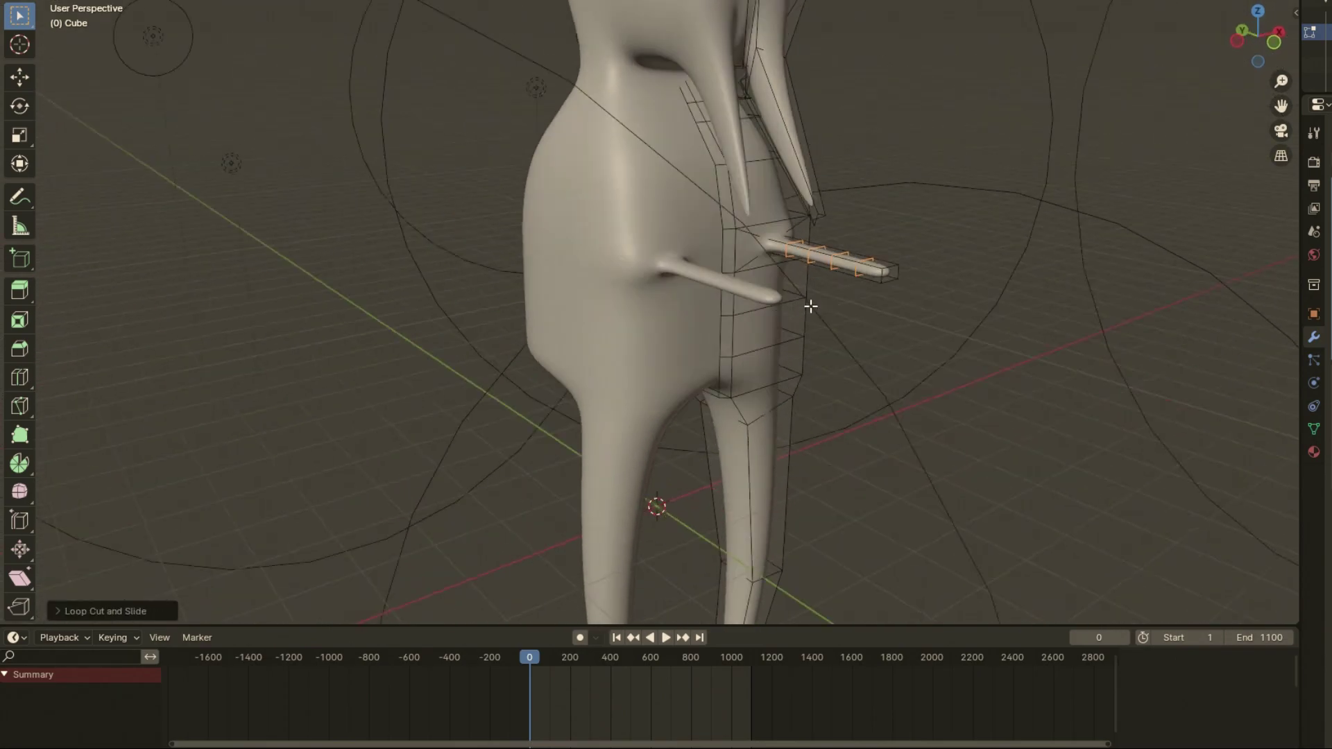
key("KP_3")
mouse_move(536, 213)
middle_mouse_down()
mouse_move(714, 196)
mouse_move(649, 90)
mouse_move(685, 121)
mouse_move(490, 179)
middle_mouse_up()
Step: Extrude and shrink the leg tip into a thin point
key("alt+e")
left_click(686, 121)
key("ctrl+z")
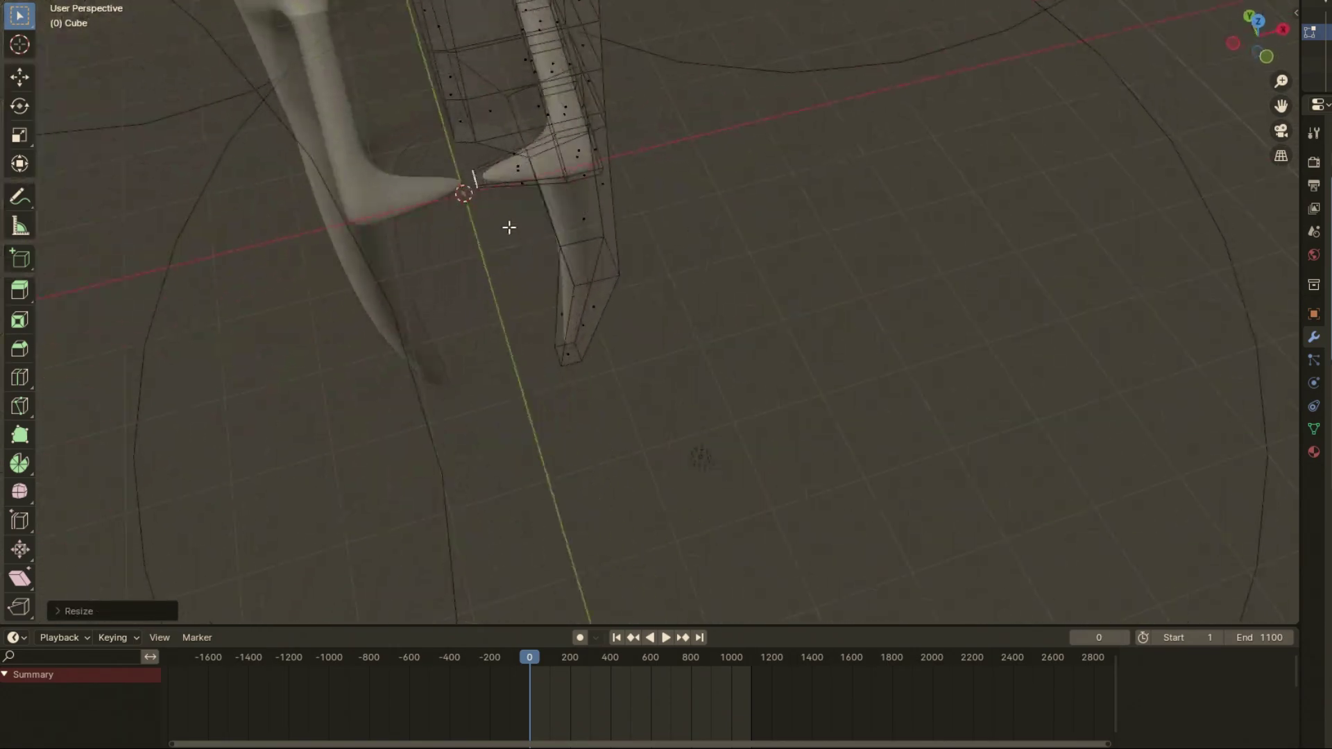
middle_click_drag(508, 226, 530, 185)
scroll(470, 256, "up", 2)
scroll(470, 256, "down", 4)
key("a")
key("KP_3")
key("alt+a")
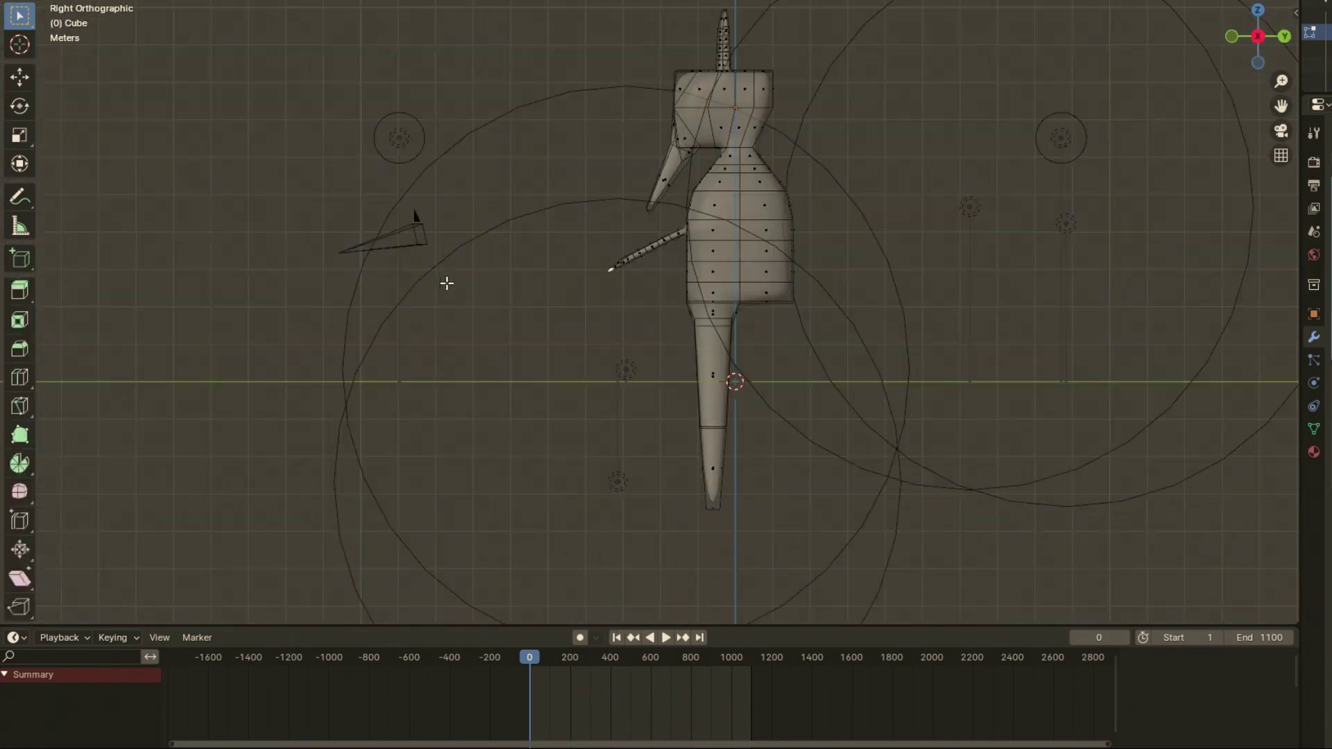
Step: Push the back-of-torso faces outward along Y and leave Edit Mode
left_click_drag(662, 170, 700, 312)
key("g")
key("y")
left_click(684, 178)
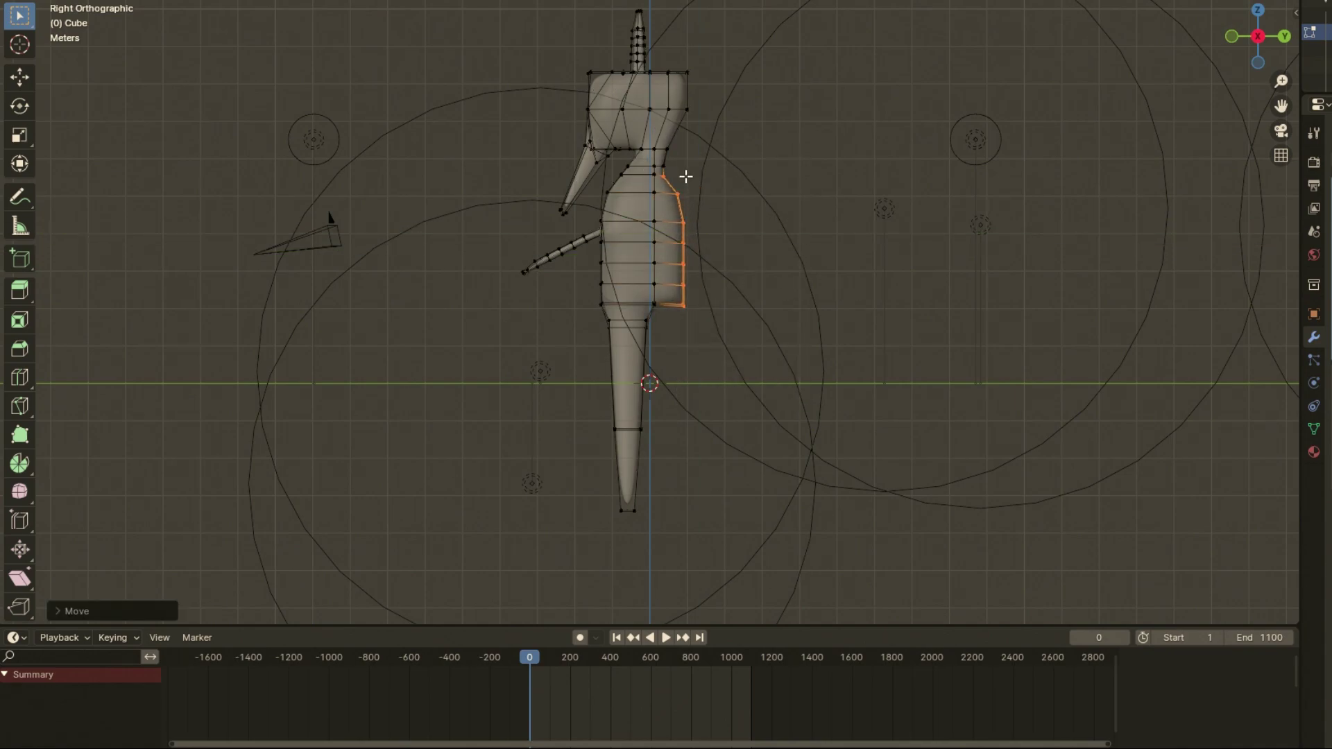
key("Tab")
key("KP_1")
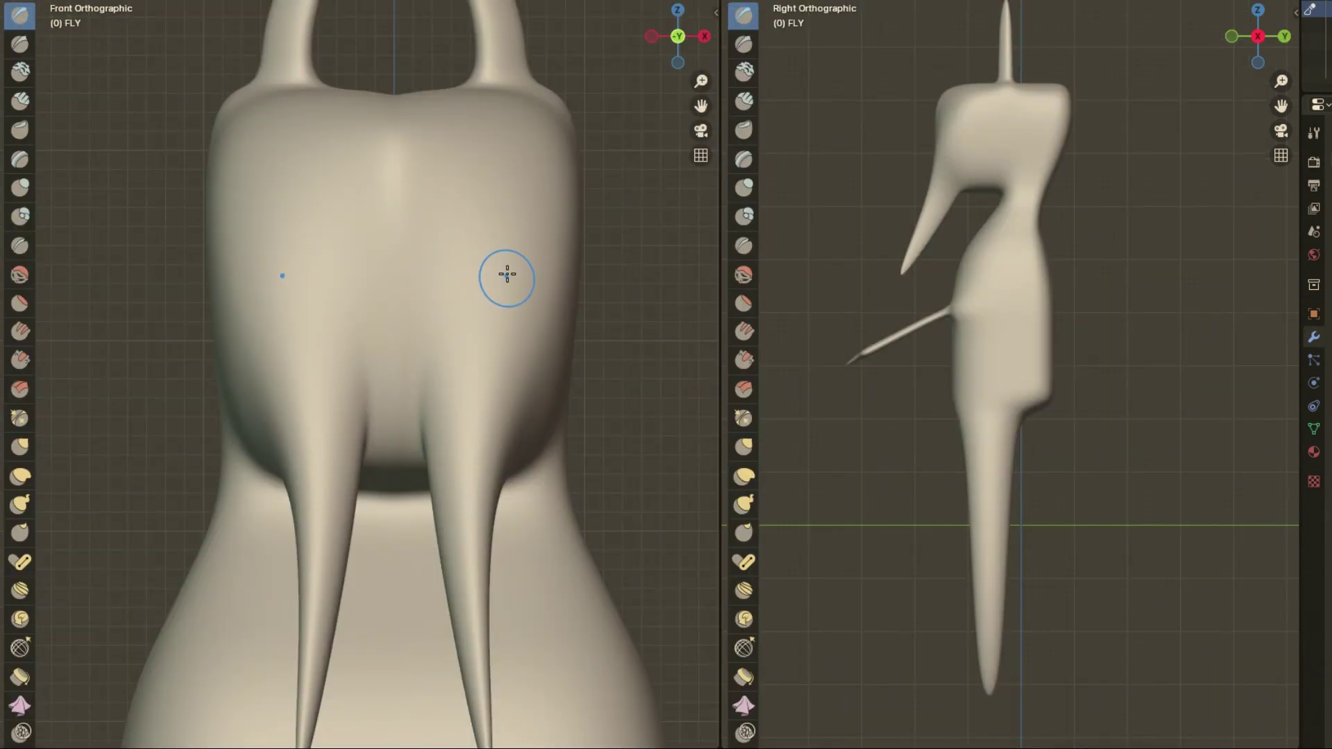
Step: Dig three mirrored pairs of eye sockets and raise ridges around and between them
left_click(447, 195, "ctrl")
left_click(446, 290, "ctrl")
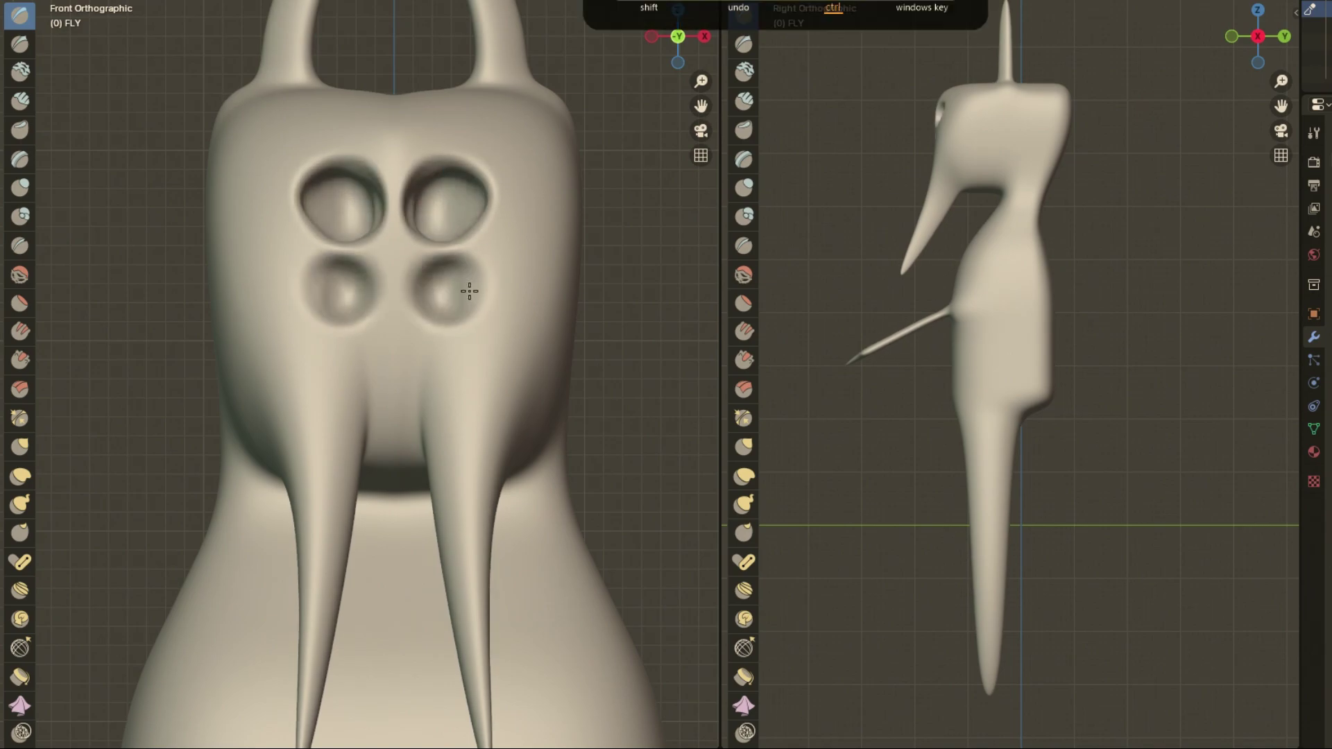
left_click(438, 357, "ctrl")
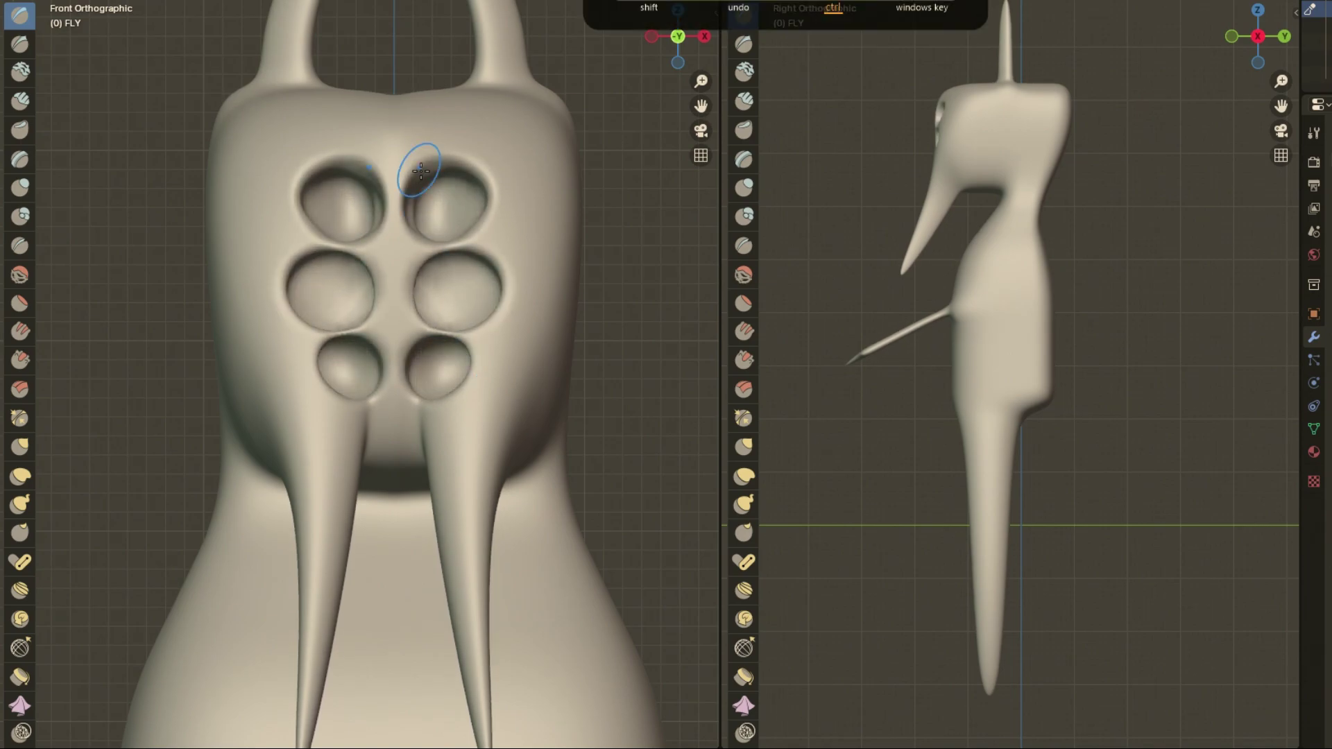
left_click_drag(440, 134, 427, 414)
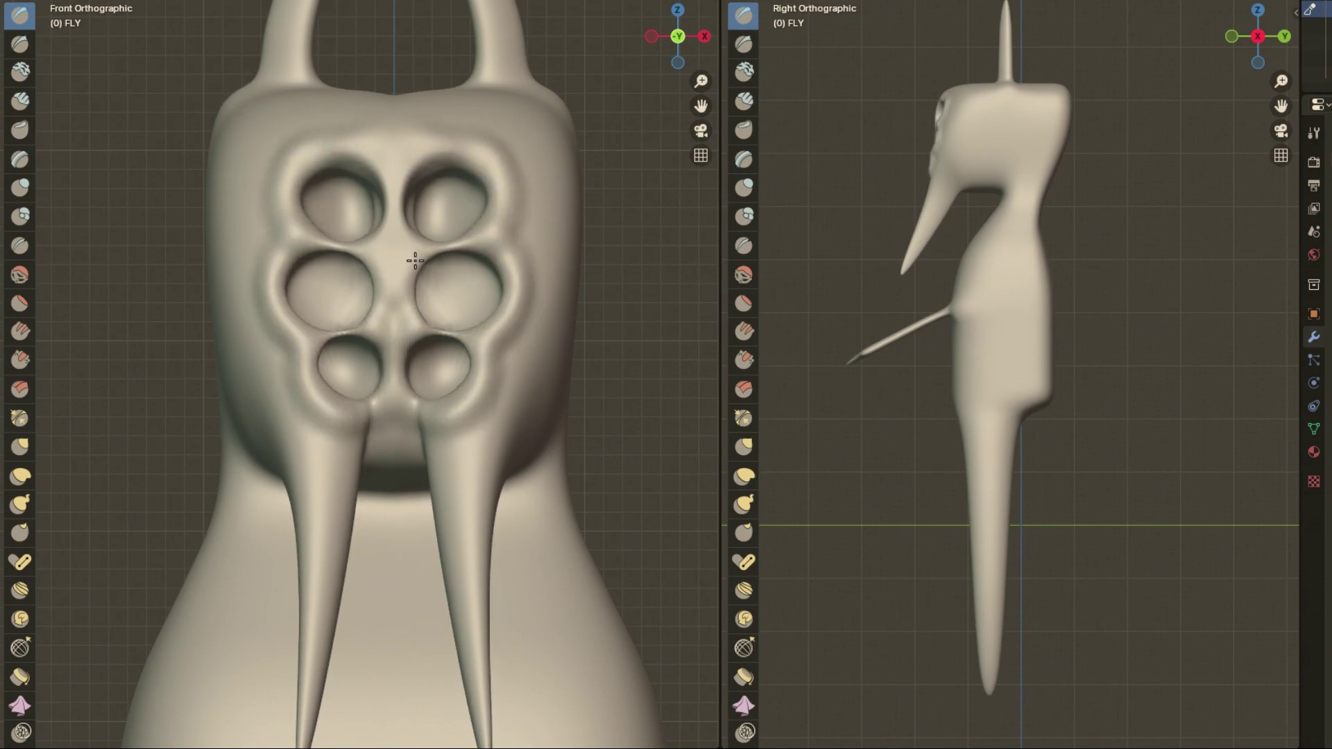
mouse_move(415, 260)
left_mouse_down()
mouse_move(512, 262)
mouse_move(368, 109)
mouse_move(269, 333)
mouse_move(392, 444)
left_mouse_up()
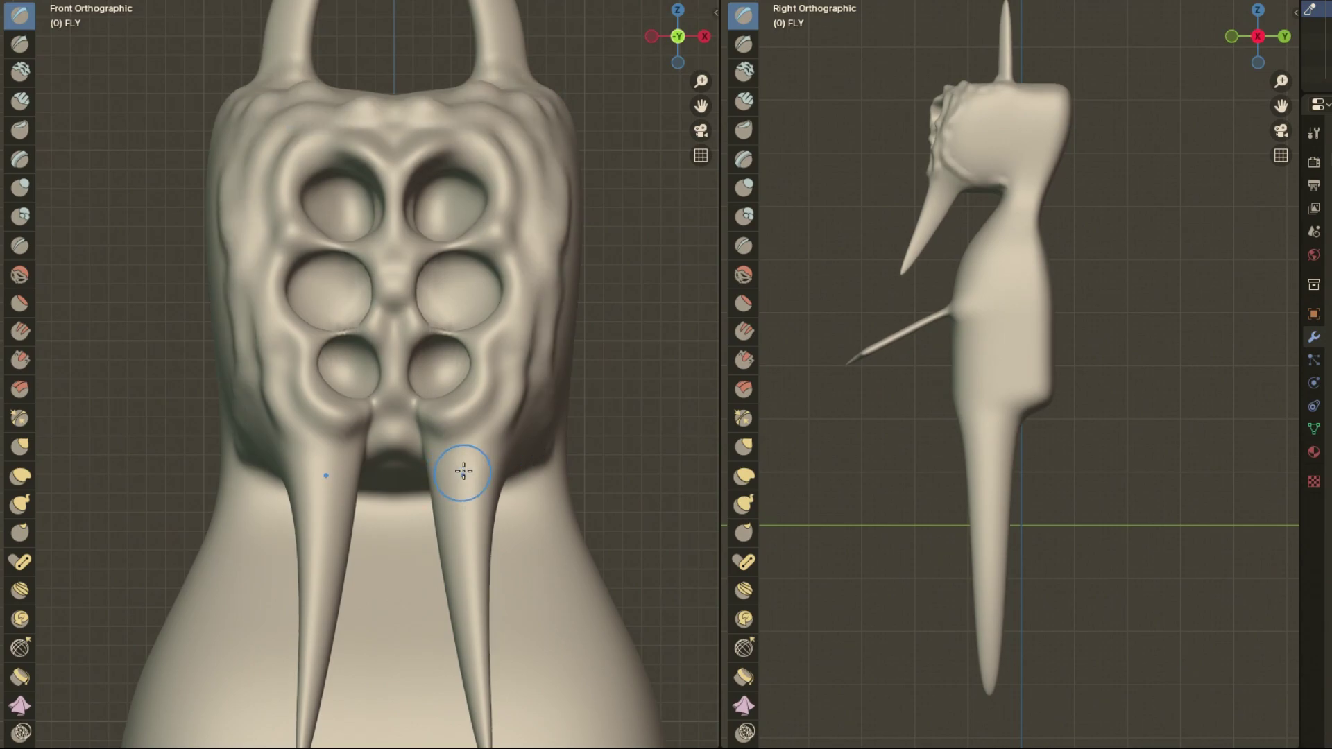
mouse_move(485, 484)
middle_mouse_down()
mouse_move(162, 314)
mouse_move(342, 365)
mouse_move(356, 647)
mouse_move(573, 270)
middle_mouse_up()
Step: Rework the lower-body bulge with dents, undoing and redoing strokes
key("ctrl+z")
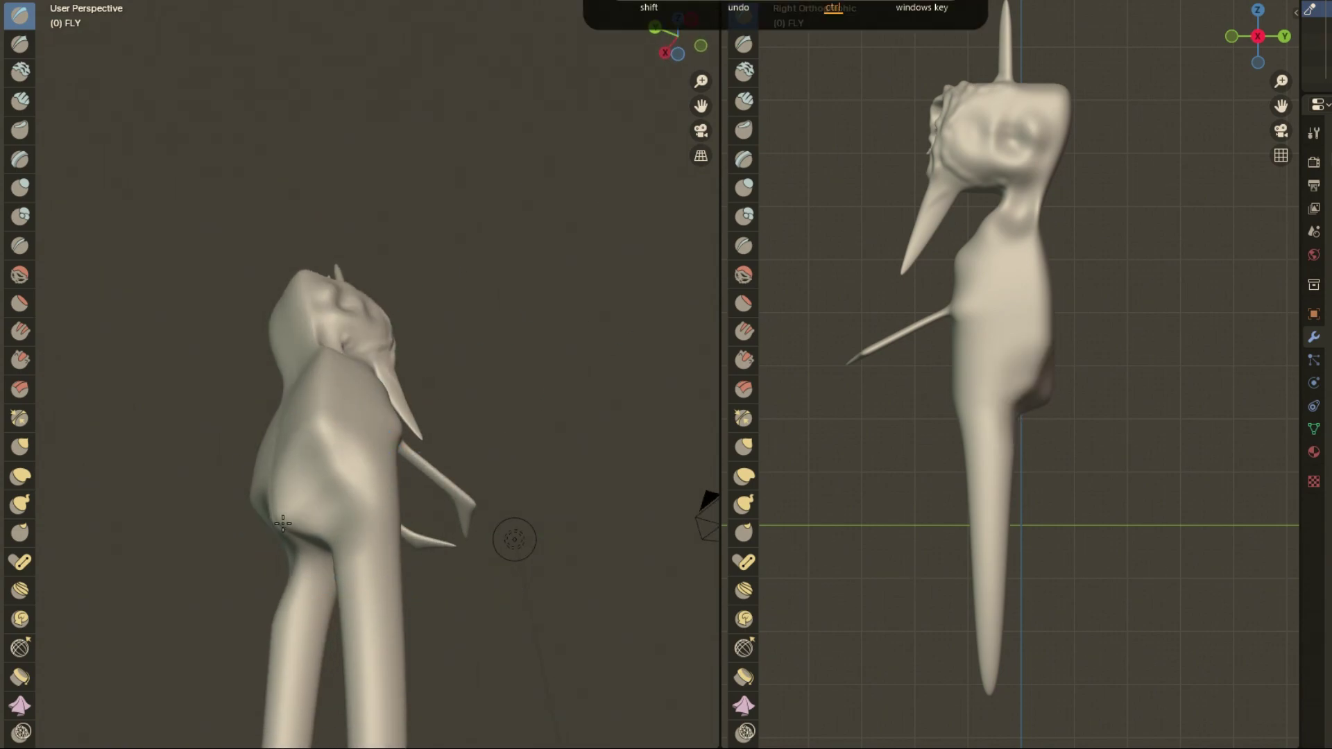
key("ctrl+shift+z")
middle_click_drag(300, 476, 503, 557)
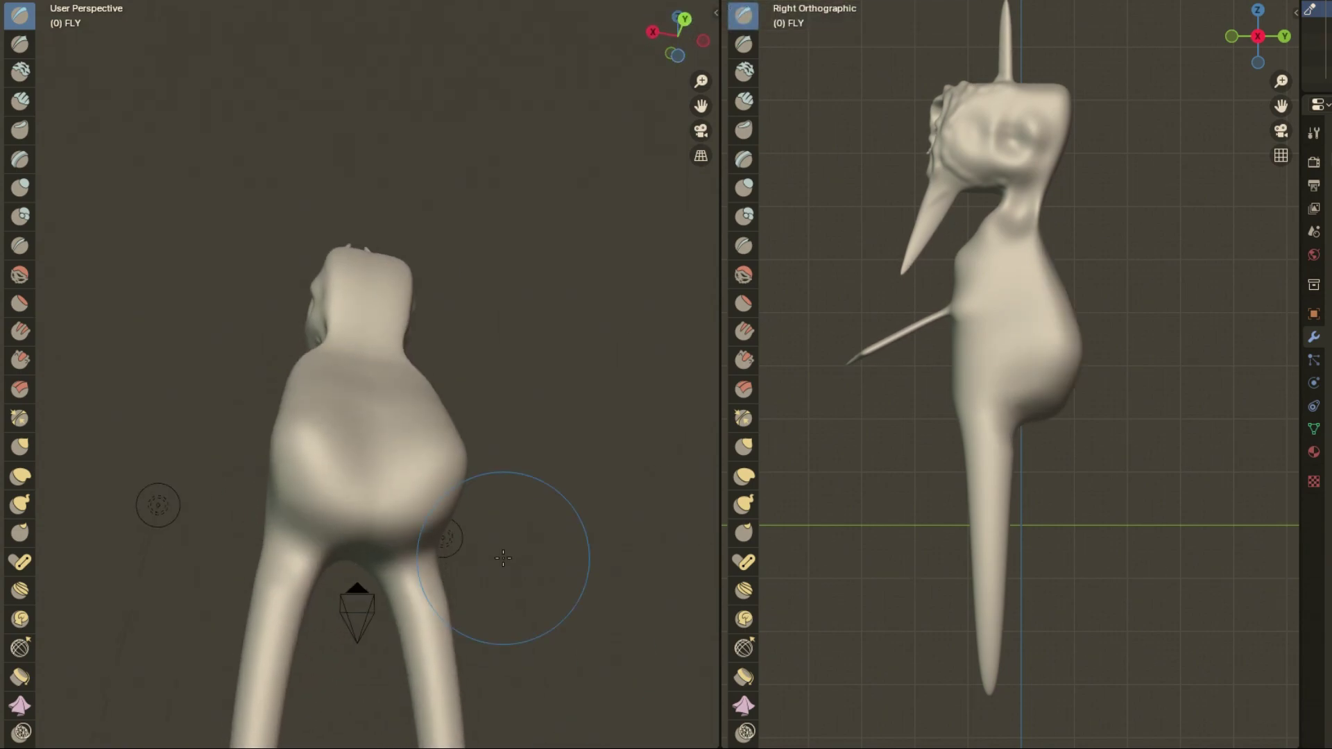
mouse_move(423, 430)
left_mouse_down()
mouse_move(318, 467)
mouse_move(368, 405)
left_mouse_up()
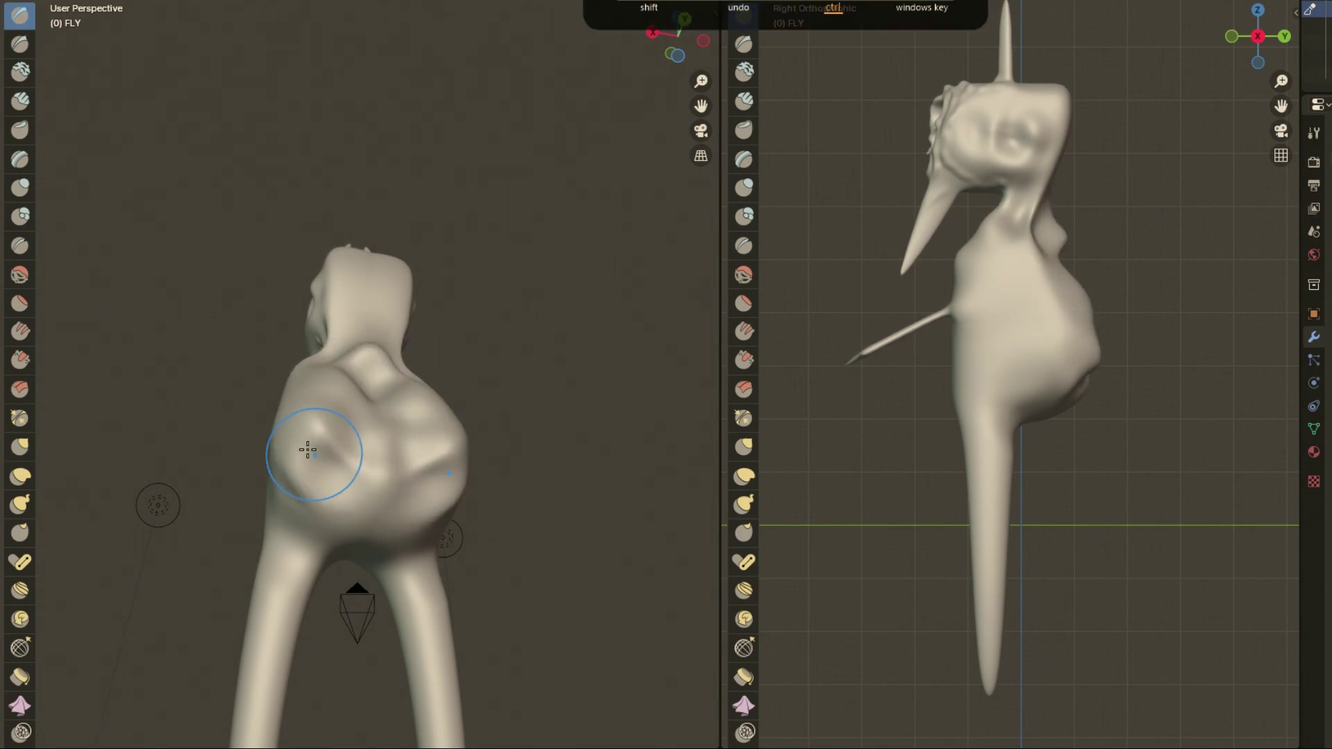
mouse_move(306, 446)
left_mouse_down()
mouse_move(368, 416)
mouse_move(440, 506)
left_mouse_up()
Step: Raise bulges on both legs and carve grooves and folds into the chest and lower body
mouse_move(312, 568)
left_mouse_down()
mouse_move(242, 673)
mouse_move(277, 611)
mouse_move(210, 549)
mouse_move(282, 597)
left_mouse_up()
mouse_move(282, 597)
middle_mouse_down()
mouse_move(416, 550)
mouse_move(335, 83)
middle_mouse_up()
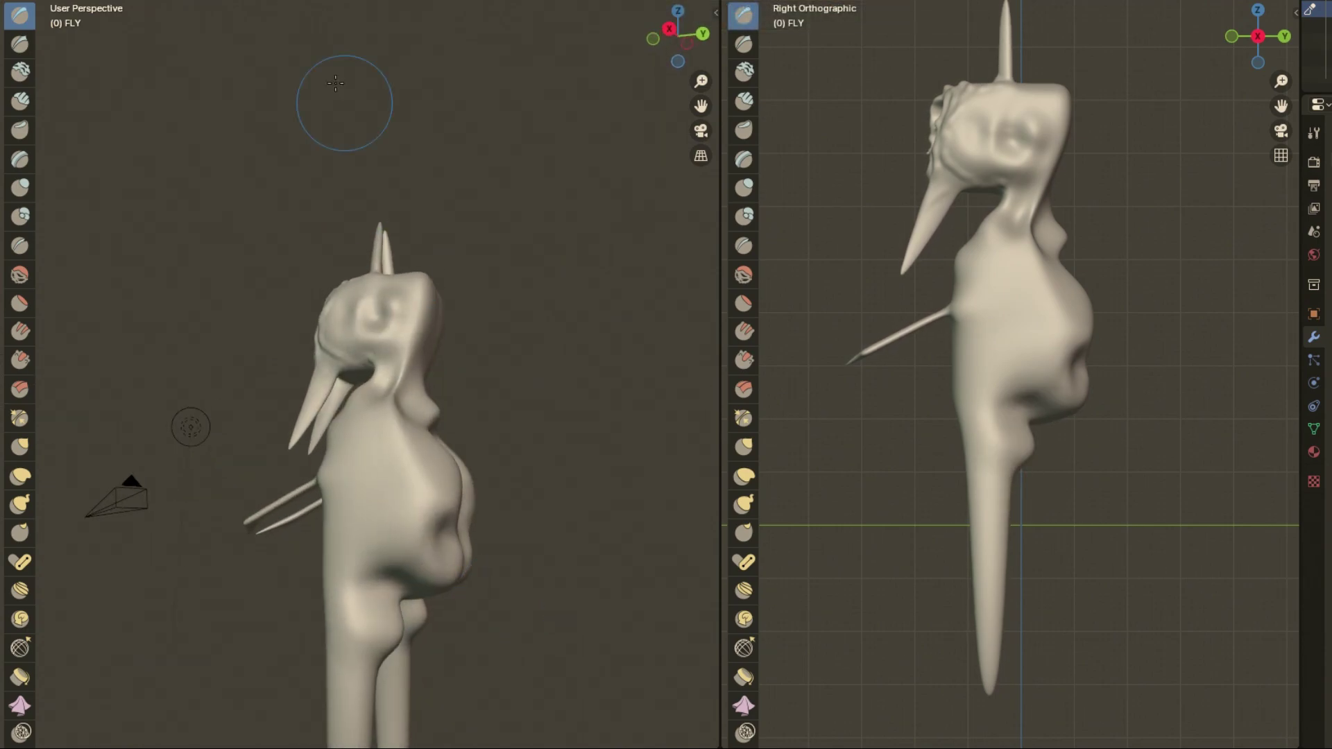
mouse_move(434, 459)
left_mouse_down()
mouse_move(372, 499)
mouse_move(378, 469)
mouse_move(359, 668)
left_mouse_up()
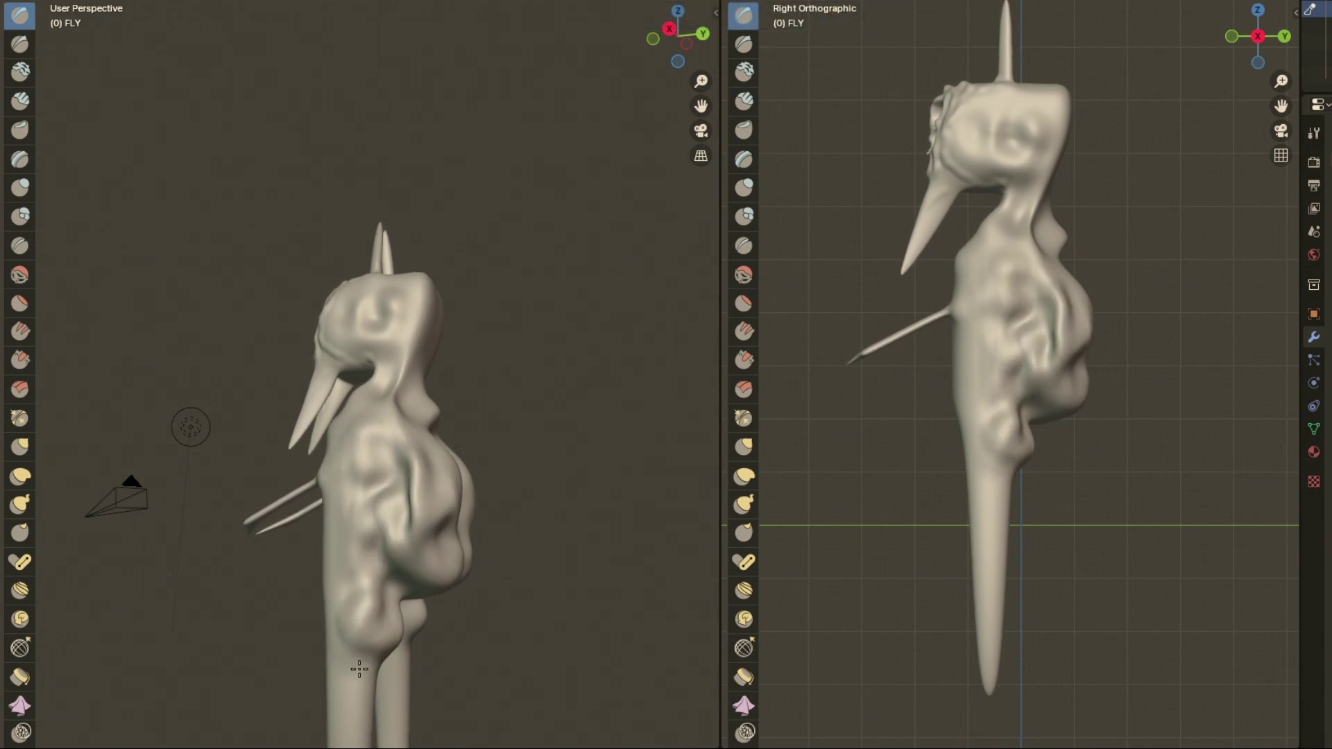
key("ctrl+z")
mouse_move(374, 589)
middle_mouse_down()
mouse_move(529, 523)
mouse_move(217, 184)
mouse_move(146, 25)
middle_mouse_up()
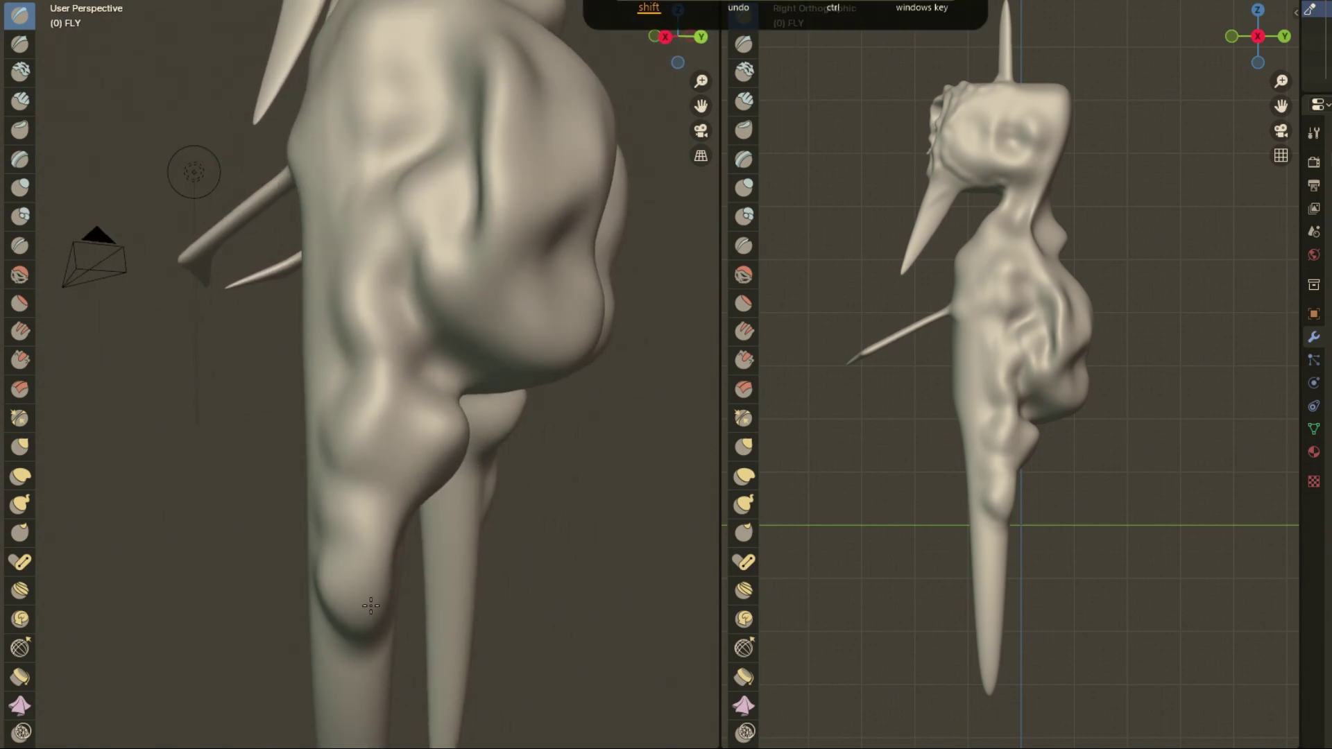
mouse_move(367, 602)
left_mouse_down()
mouse_move(327, 552)
mouse_move(453, 455)
left_mouse_up()
key("ctrl+z")
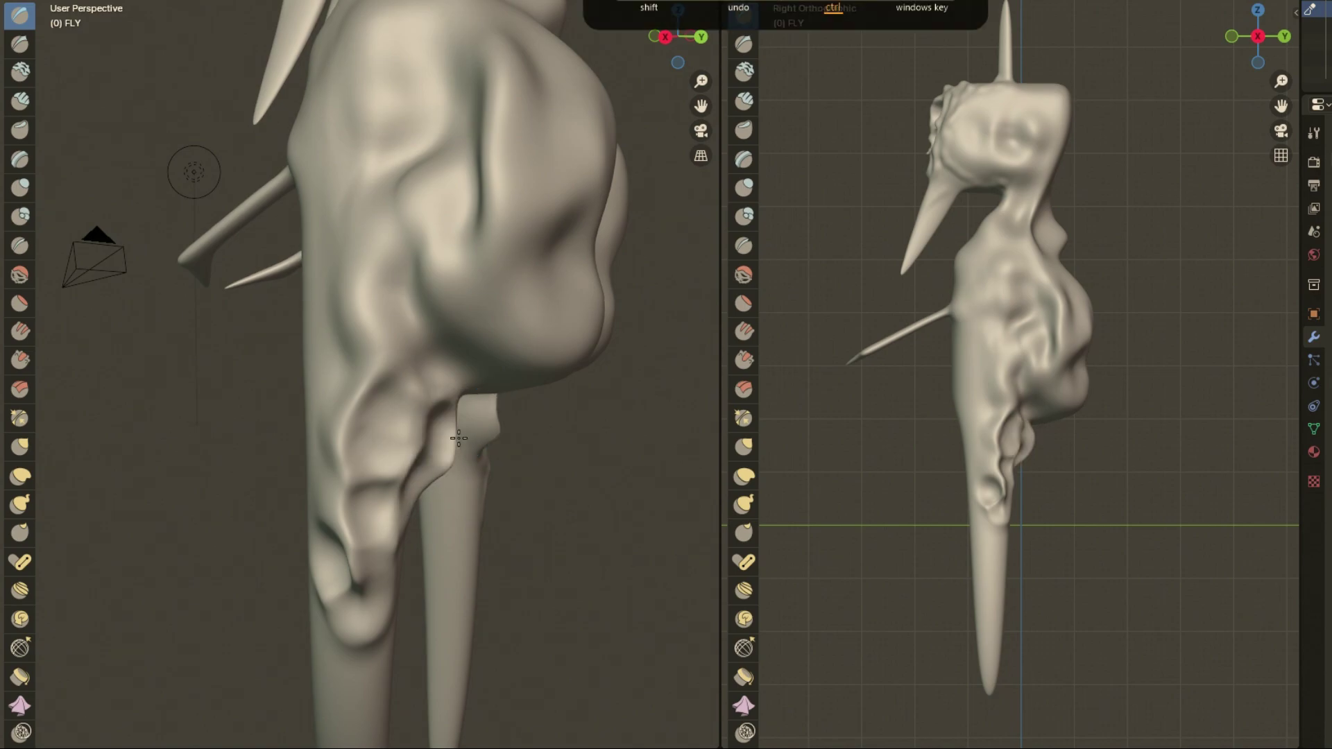
Step: Sculpt hollows up the left leg, then restore the knobs on the legs
mouse_move(476, 446)
middle_mouse_down()
mouse_move(402, 417)
mouse_move(240, 436)
middle_mouse_up()
left_click_drag(239, 436, 363, 333)
key("ctrl+z")
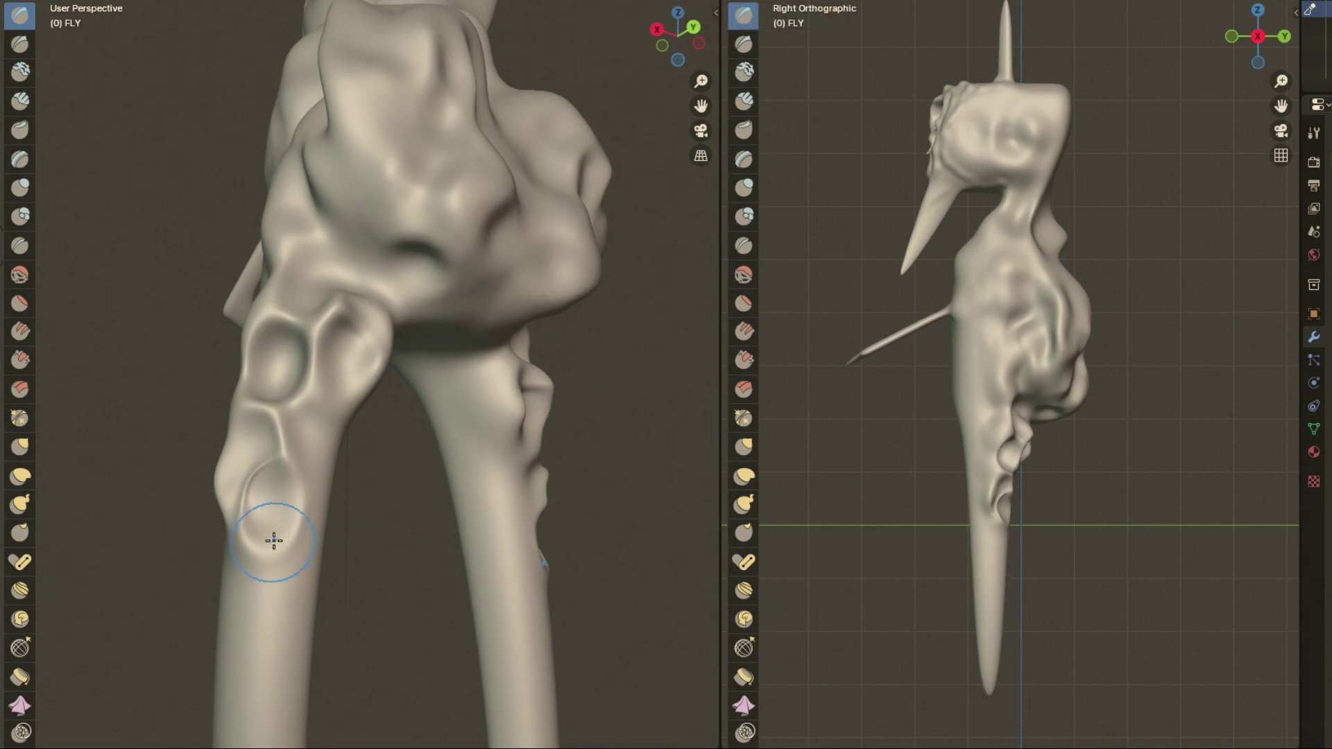
key("ctrl+z")
key("ctrl+z")
key("ctrl+z")
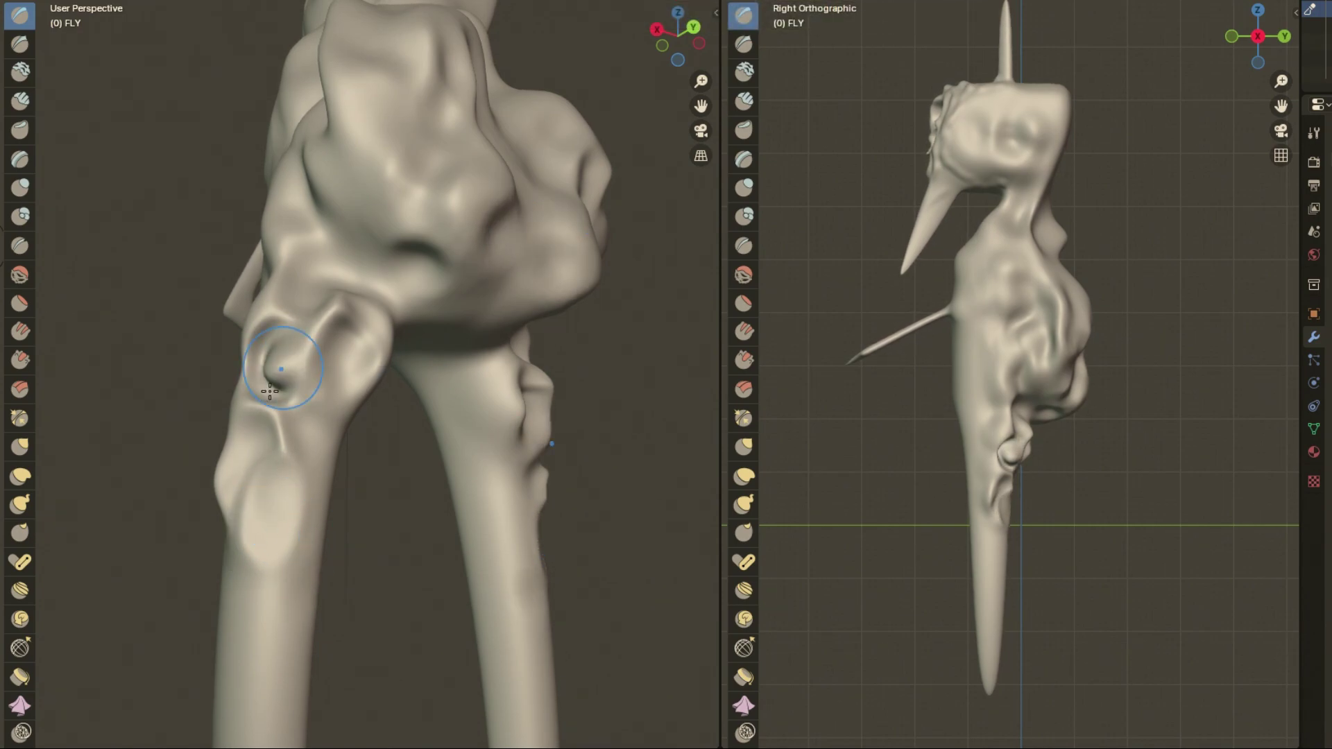
key("ctrl+z")
key("ctrl+shift+z")
key("ctrl+shift+z")
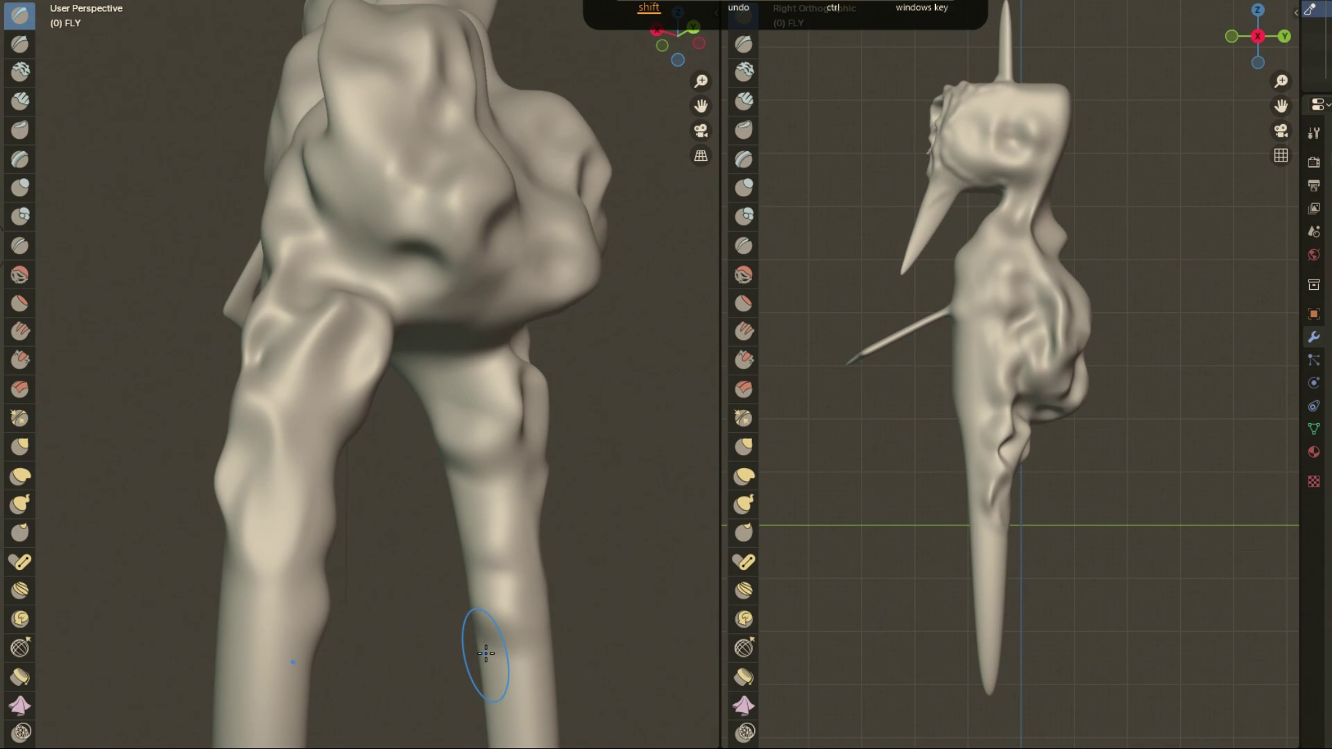
Step: Pull the leg bump into a long ridge and cut diagonal grooves into the left leg
middle_click_drag(299, 122, 588, 373)
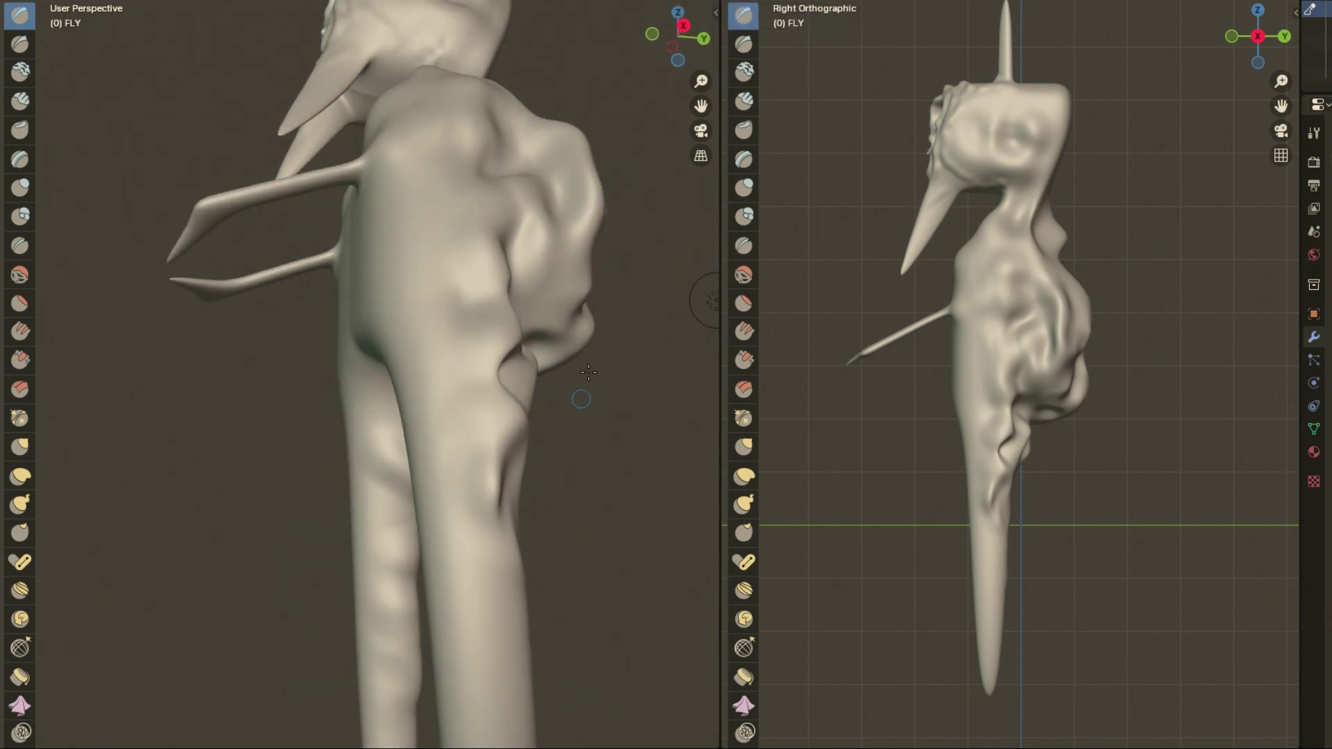
left_click_drag(463, 403, 472, 510)
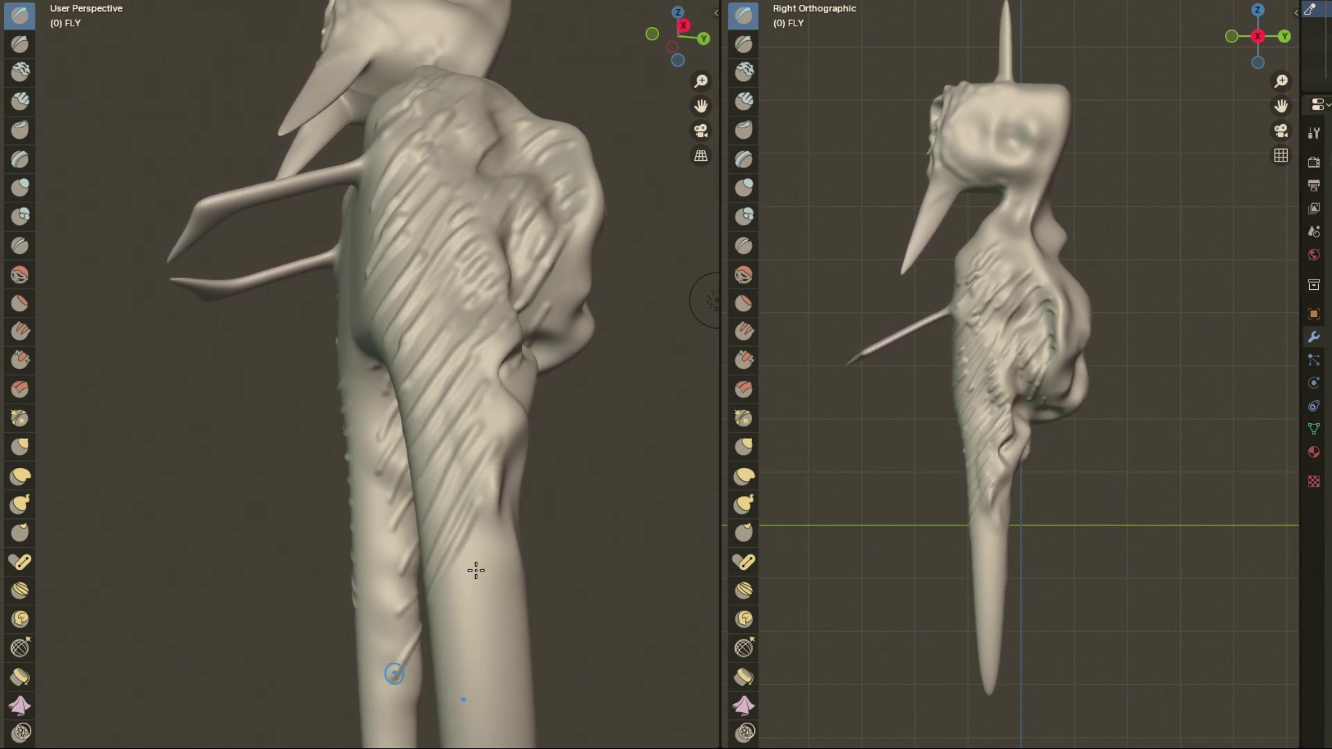
mouse_move(451, 727)
left_mouse_down()
mouse_move(478, 486)
mouse_move(341, 458)
left_mouse_up()
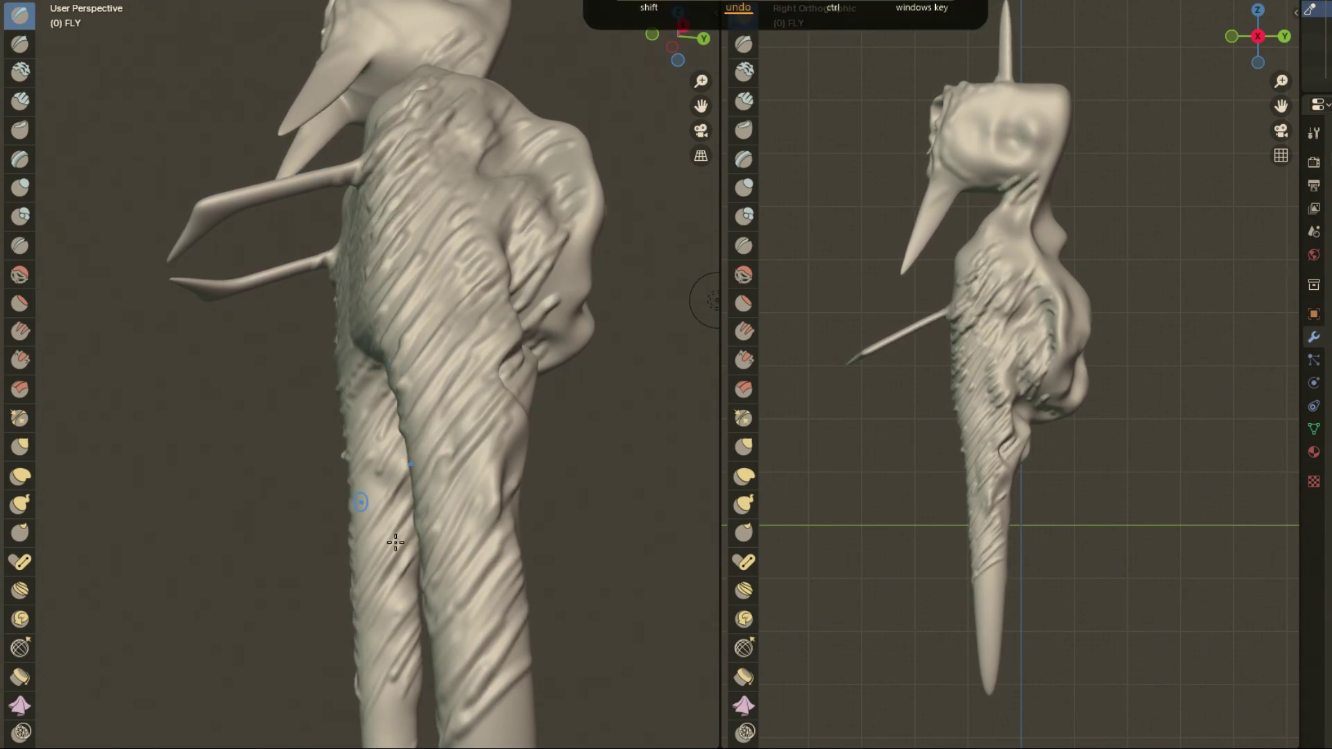
Step: Orbit and zoom around the model to inspect the grooves from above, below and front
middle_click_drag(387, 91, 375, 201)
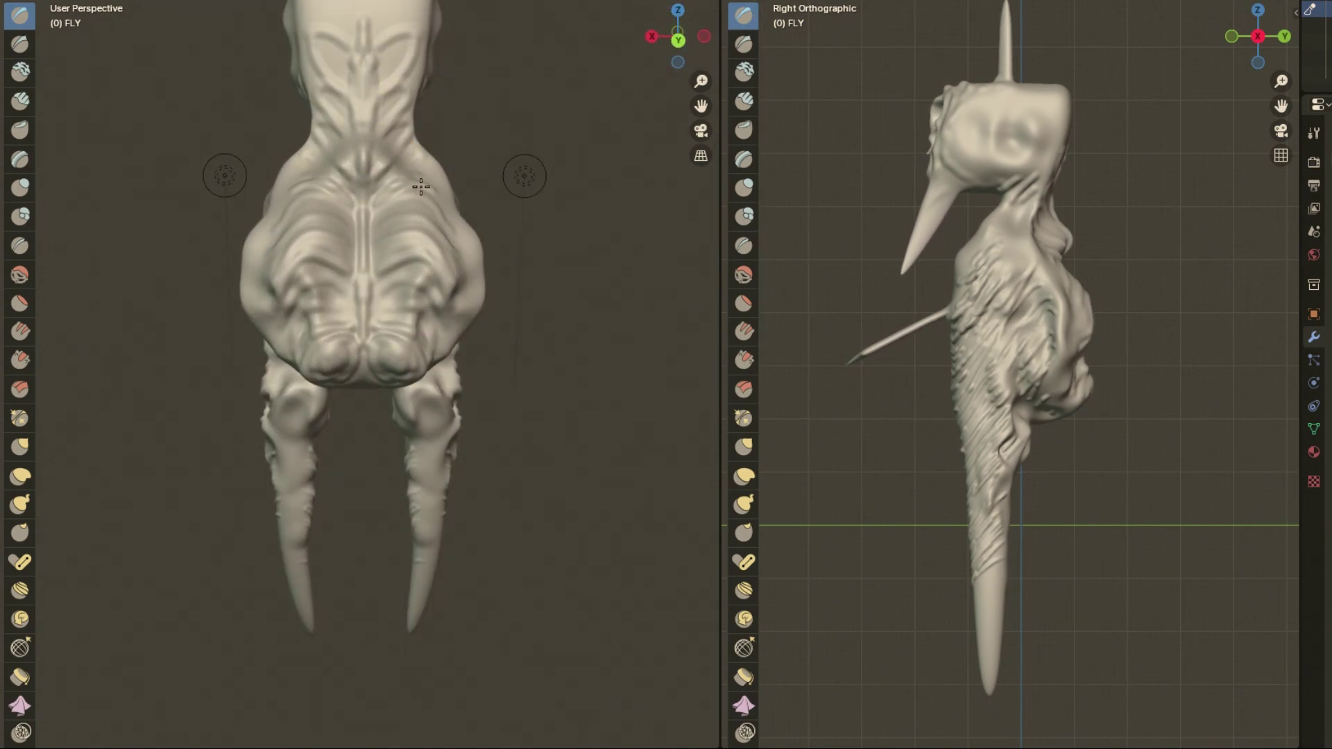
middle_click_drag(381, 223, 450, 253)
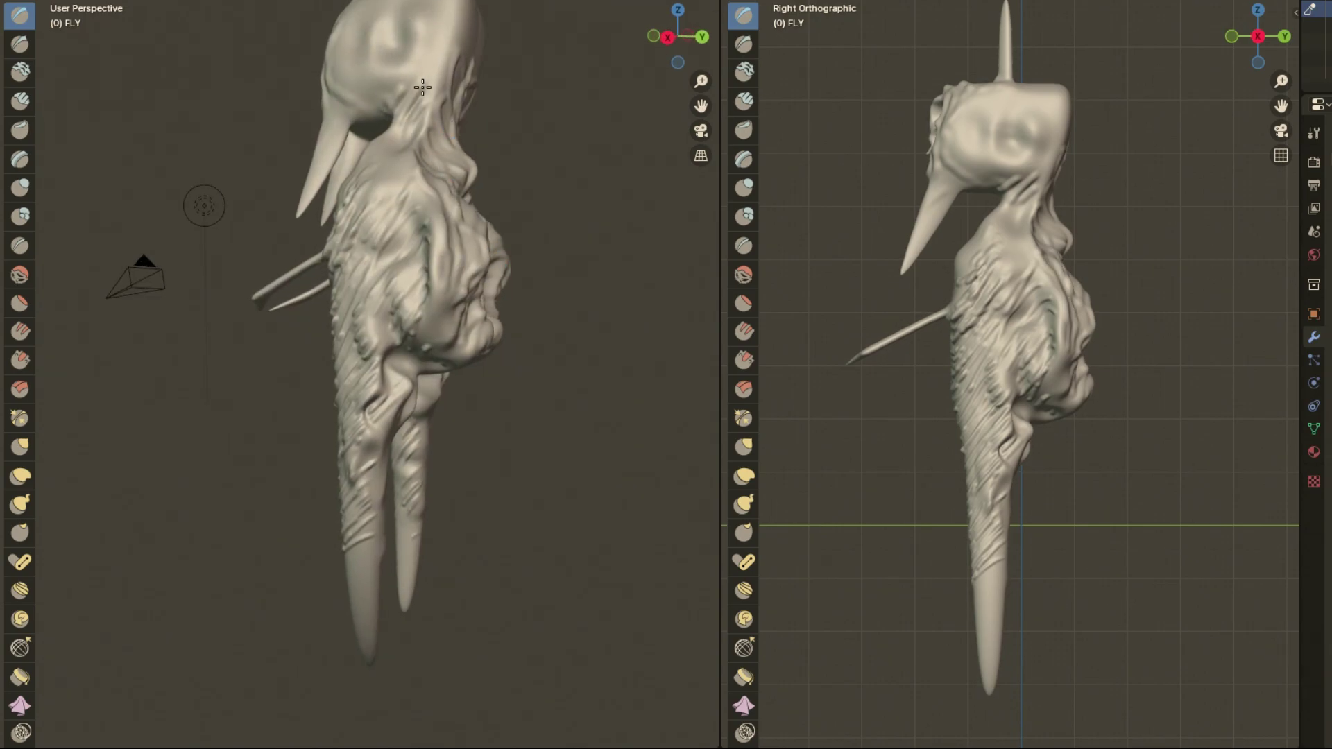
middle_click_drag(325, 154, 440, 332)
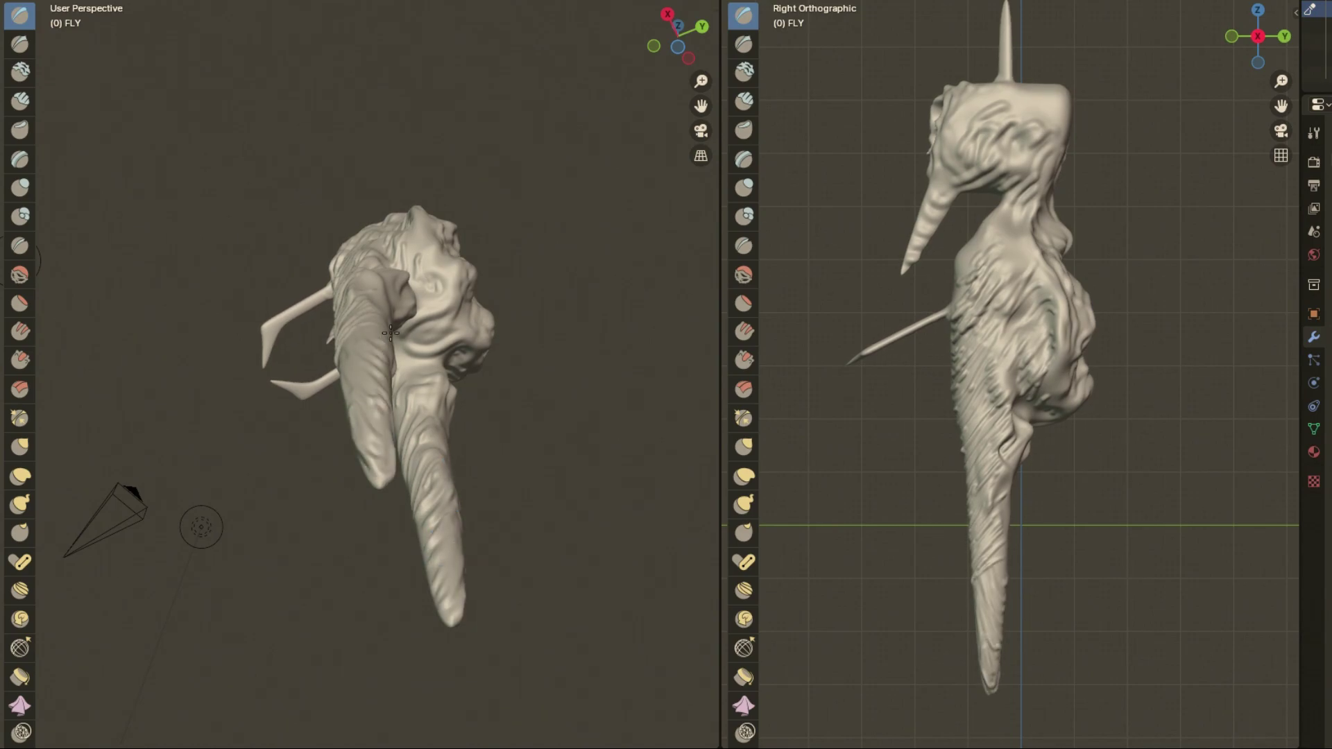
middle_click_drag(364, 387, 556, 334)
scroll(556, 334, "up", 5)
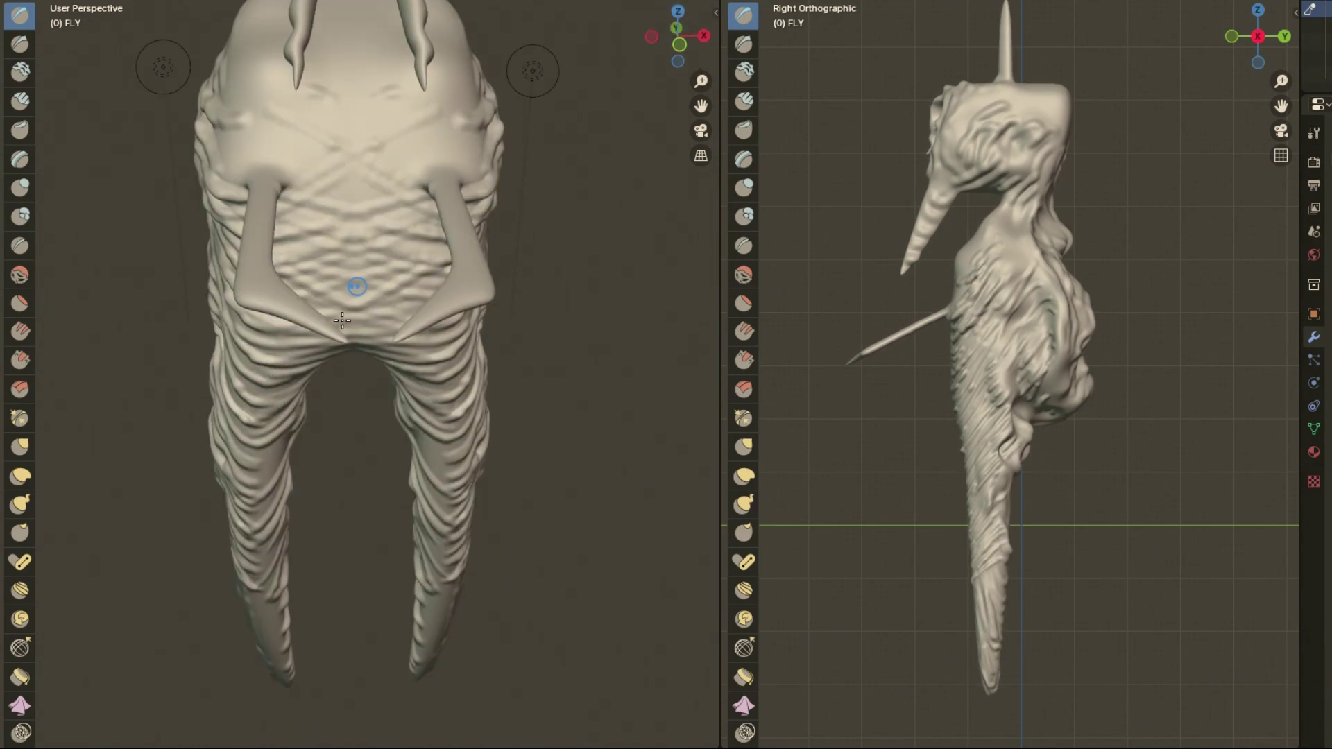
mouse_move(430, 434)
middle_mouse_down()
mouse_move(493, 297)
mouse_move(546, 281)
middle_mouse_up()
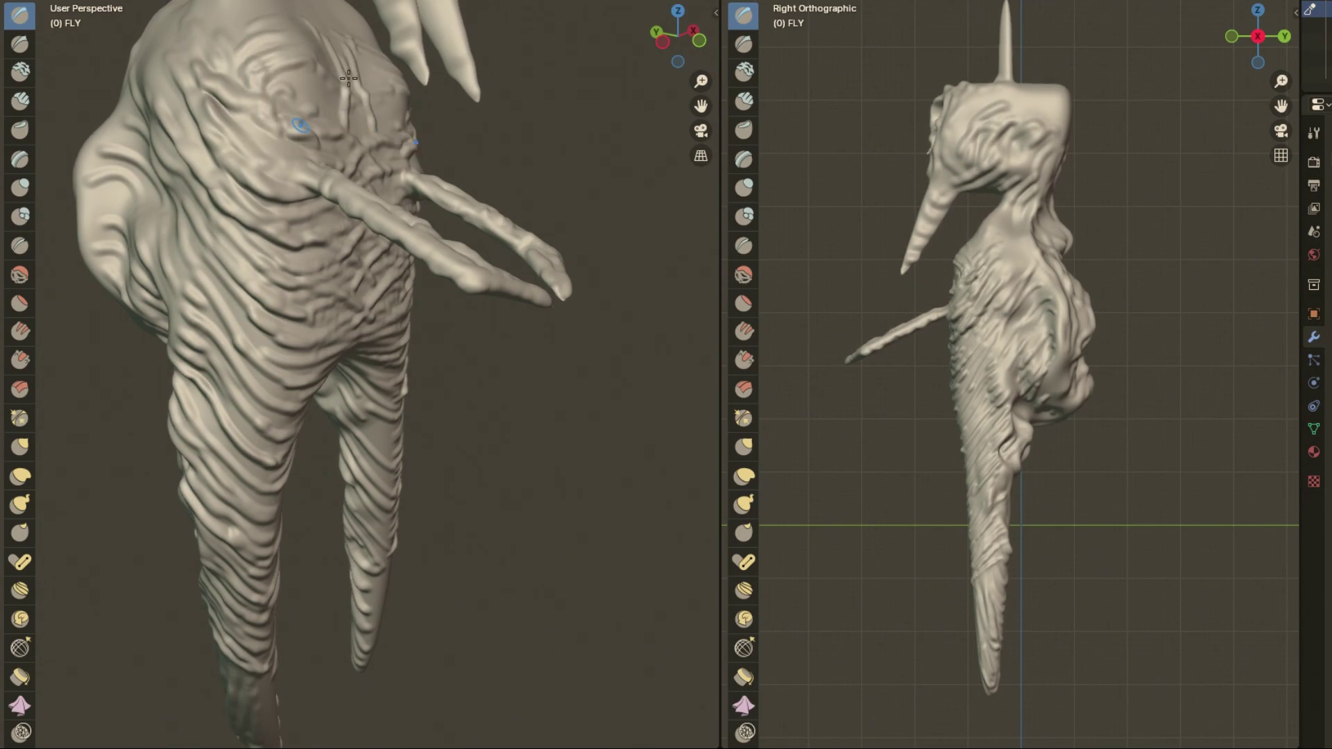
scroll(345, 33, "down", 5)
middle_click_drag(558, 253, 703, 358)
scroll(703, 358, "up", 3)
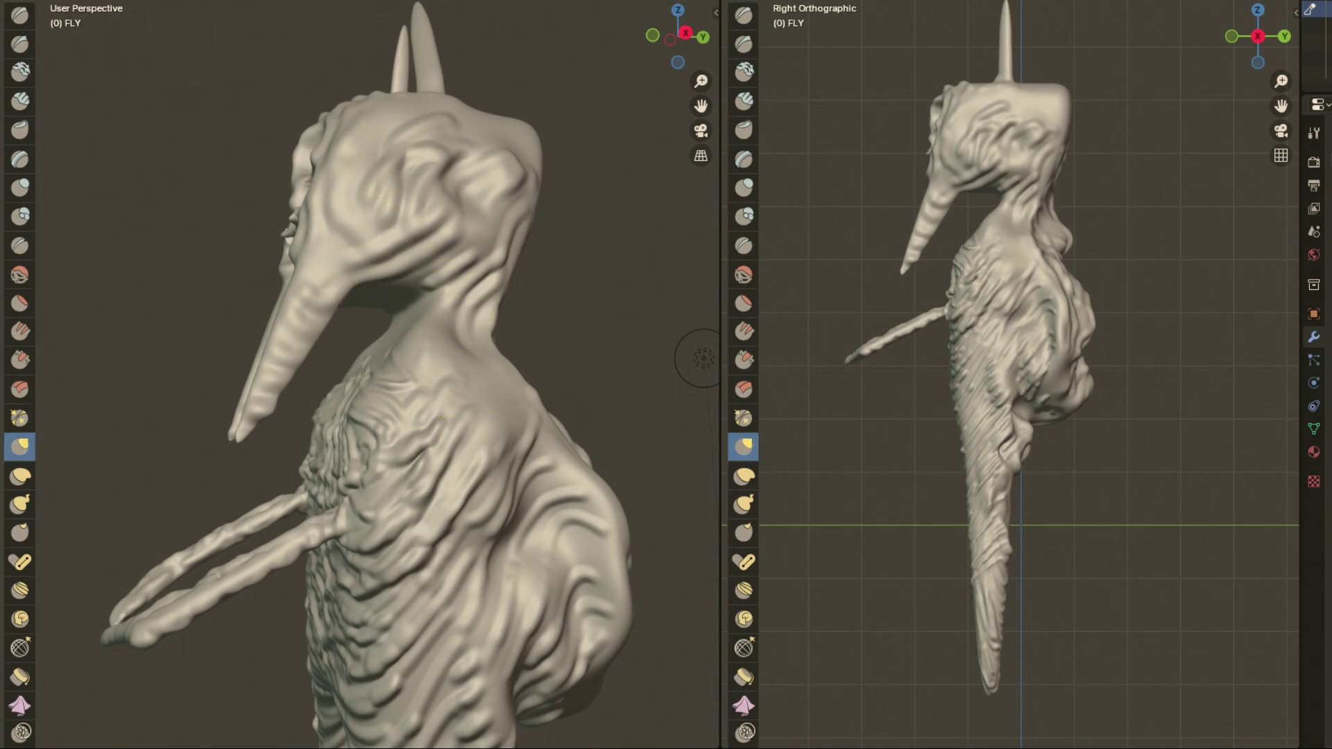
Step: Smooth the back of the head and neck, then reshape the head with the Draw brush
middle_click_drag(431, 342, 321, 178)
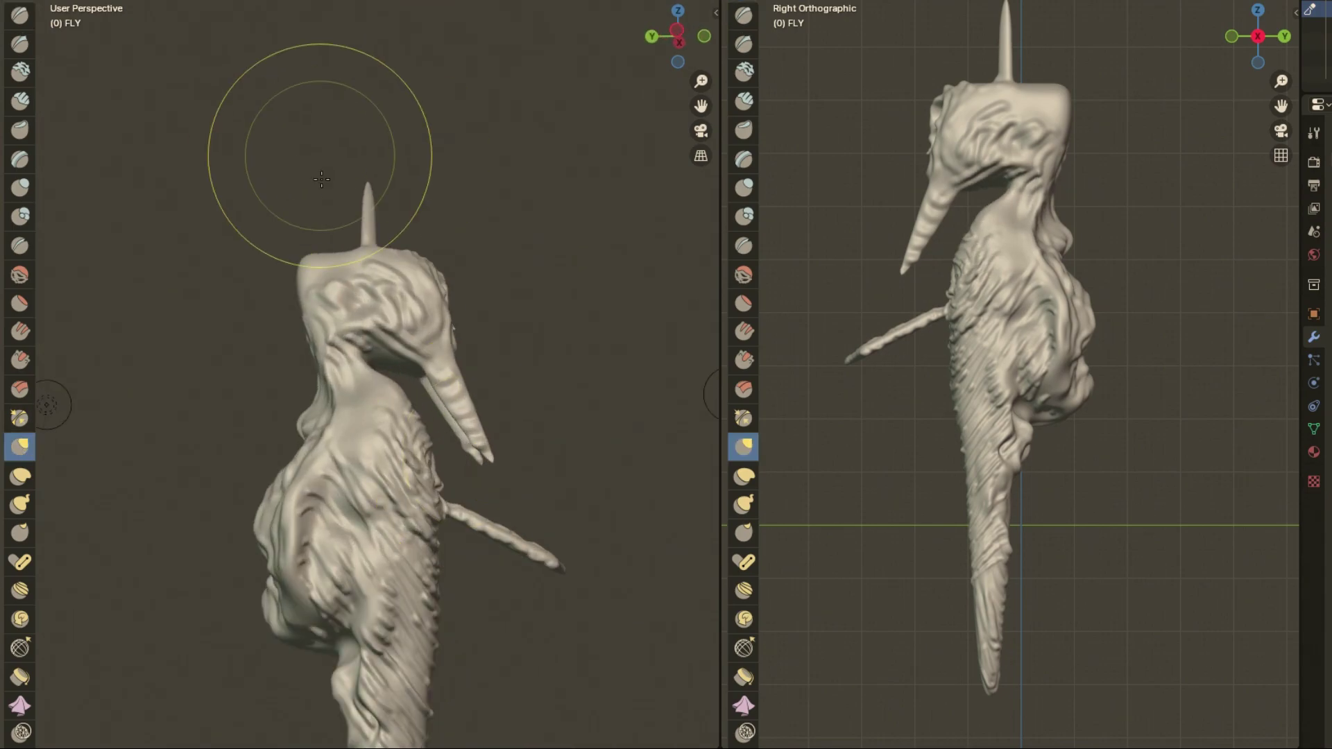
mouse_move(267, 253)
left_mouse_down()
mouse_move(332, 433)
mouse_move(357, 353)
mouse_move(542, 386)
left_mouse_up()
key("x")
mouse_move(541, 386)
middle_mouse_down()
mouse_move(434, 554)
mouse_move(402, 548)
middle_mouse_up()
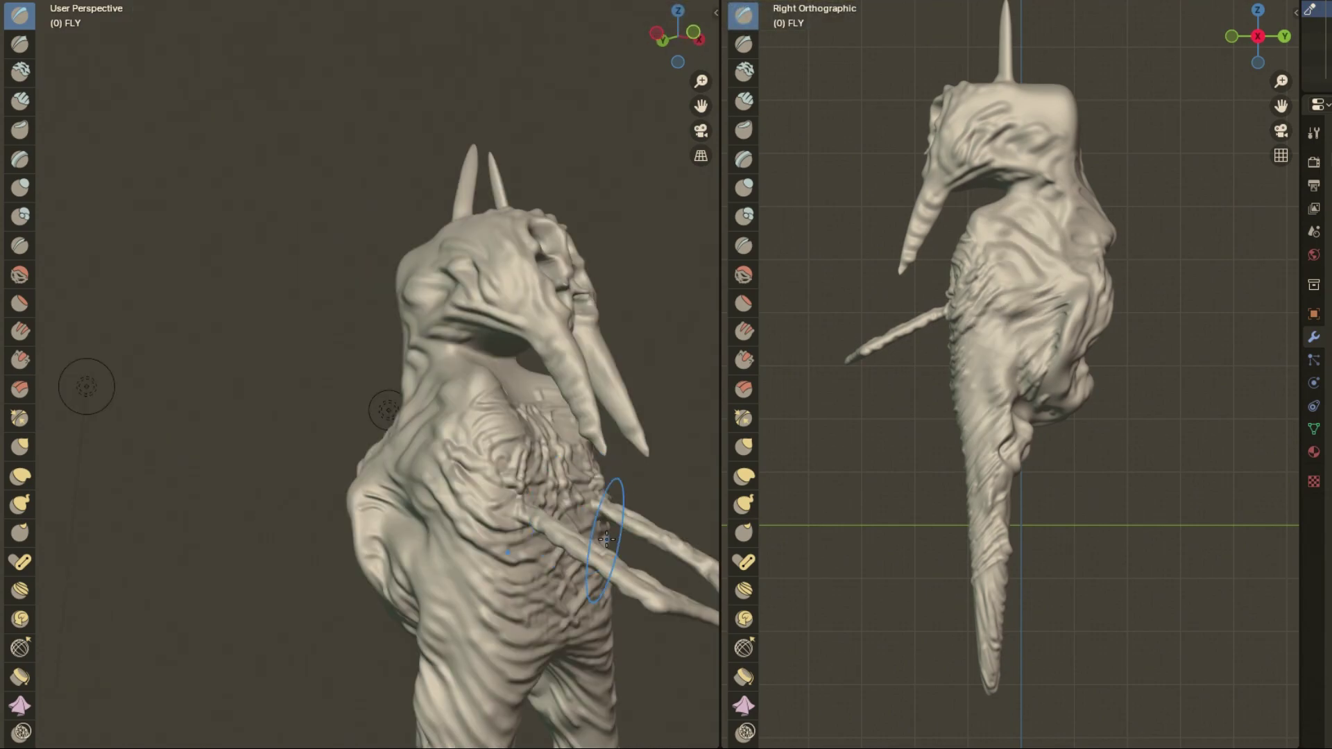
mouse_move(332, 282)
middle_mouse_down()
mouse_move(516, 510)
mouse_move(527, 611)
mouse_move(339, 377)
middle_mouse_up()
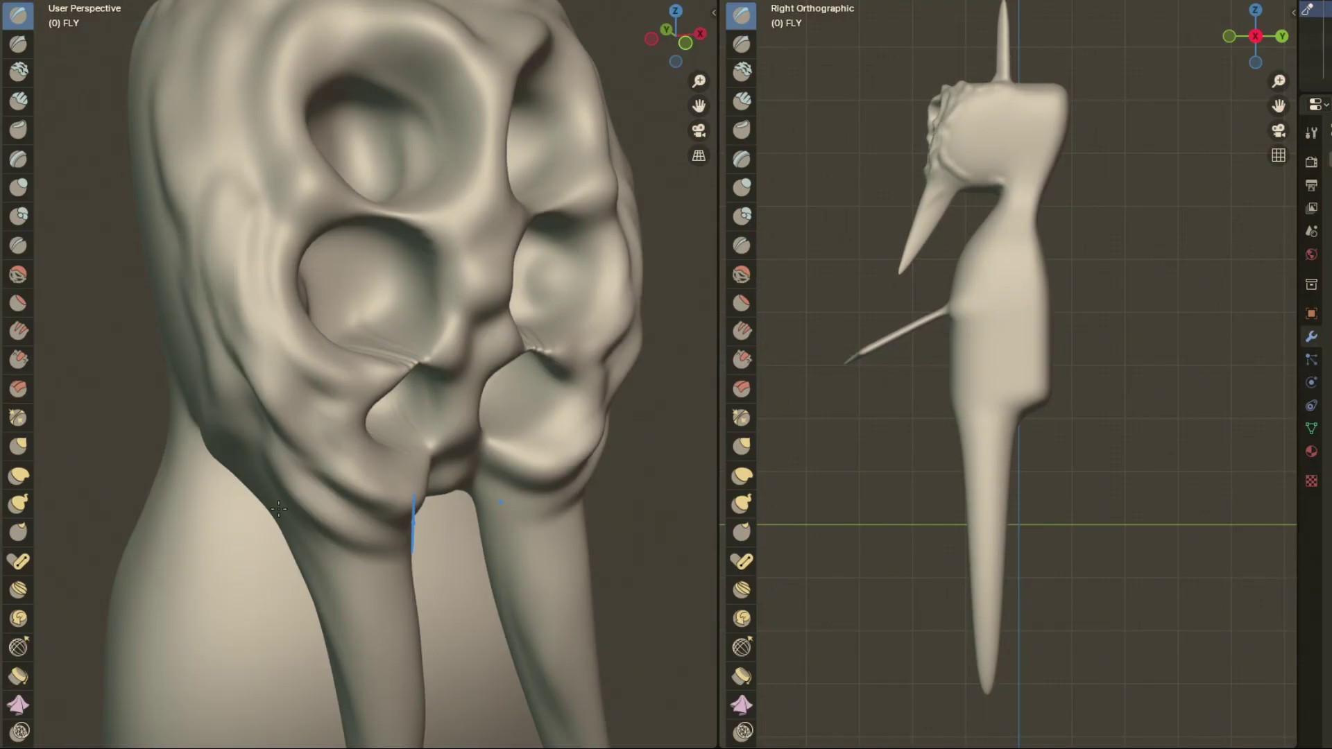
Step: Stroke swirling wrinkles across the body and ridges down the front leg with the Draw brush
middle_click_drag(417, 476, 553, 412)
mouse_move(340, 250)
left_mouse_down()
mouse_move(238, 134)
mouse_move(270, 389)
mouse_move(223, 500)
mouse_move(315, 407)
left_mouse_up()
scroll(315, 408, "down", 6)
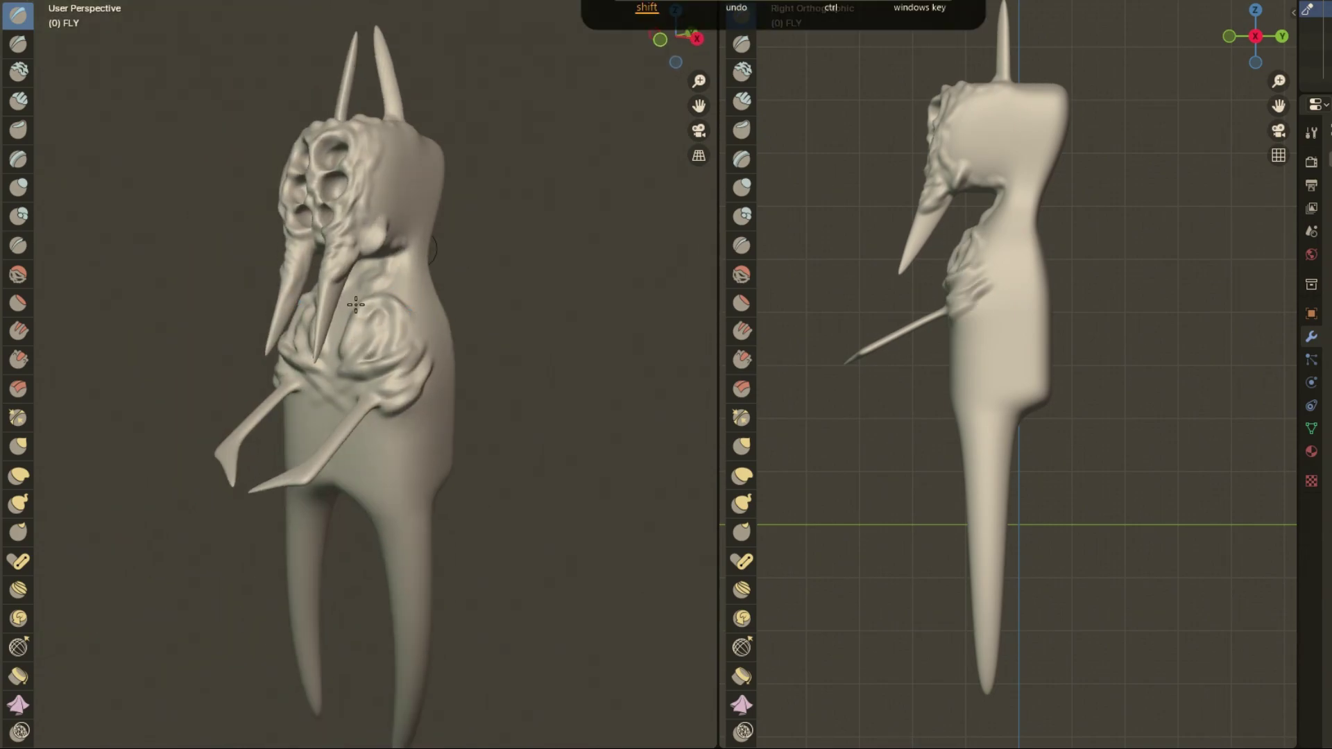
key("x")
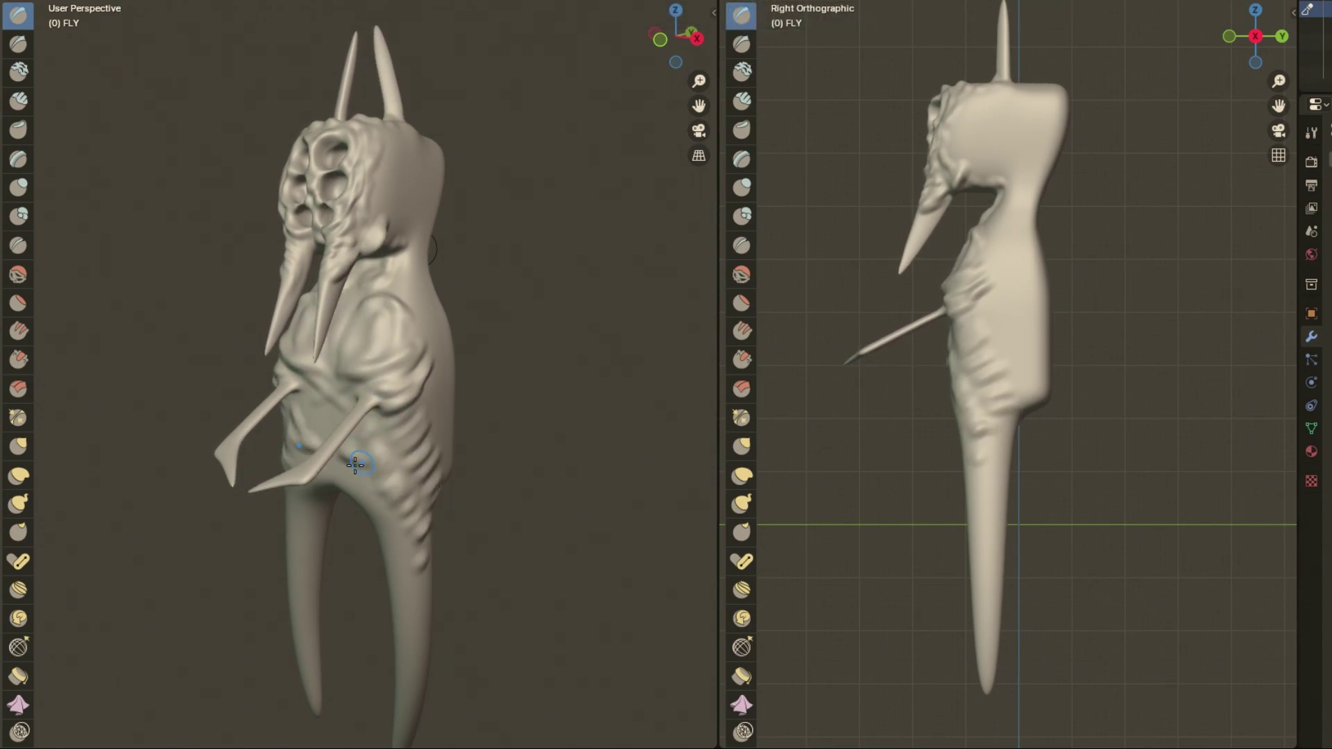
middle_click_drag(402, 661, 241, 75)
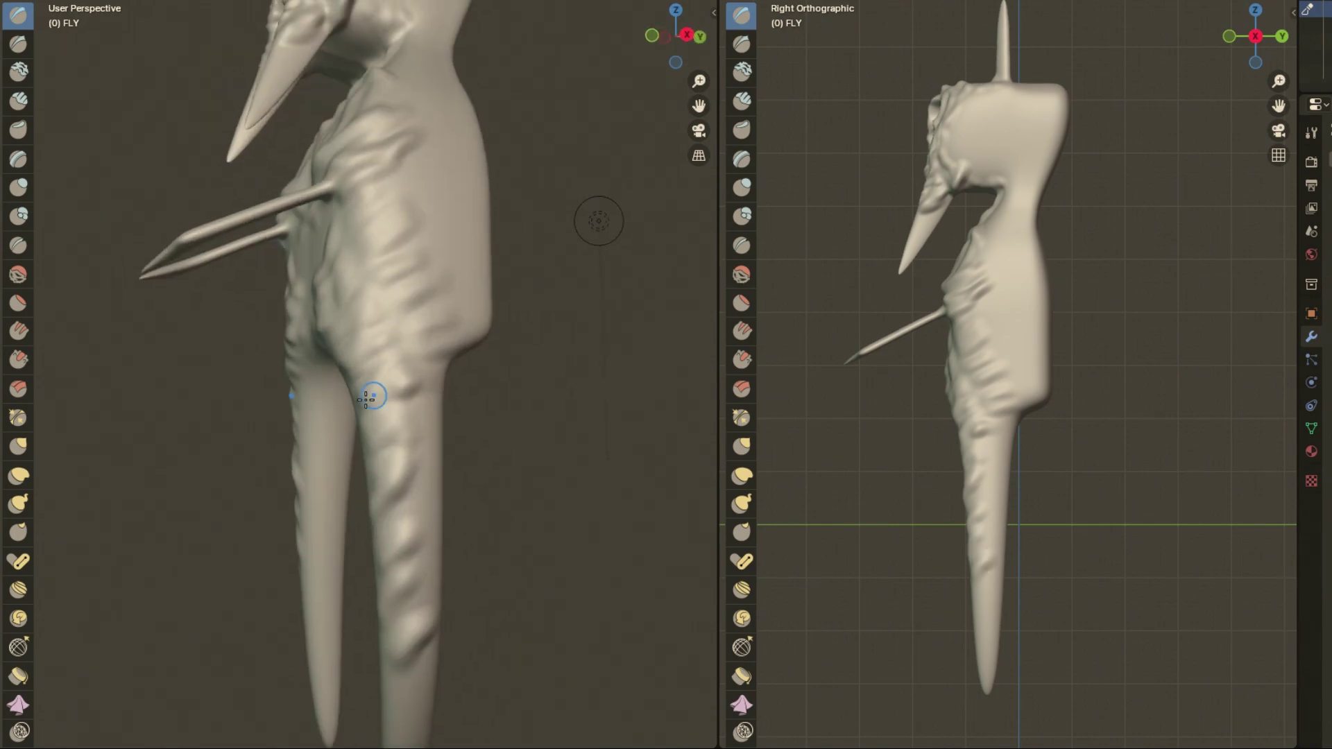
mouse_move(373, 360)
left_mouse_down()
mouse_move(321, 530)
mouse_move(365, 405)
left_mouse_up()
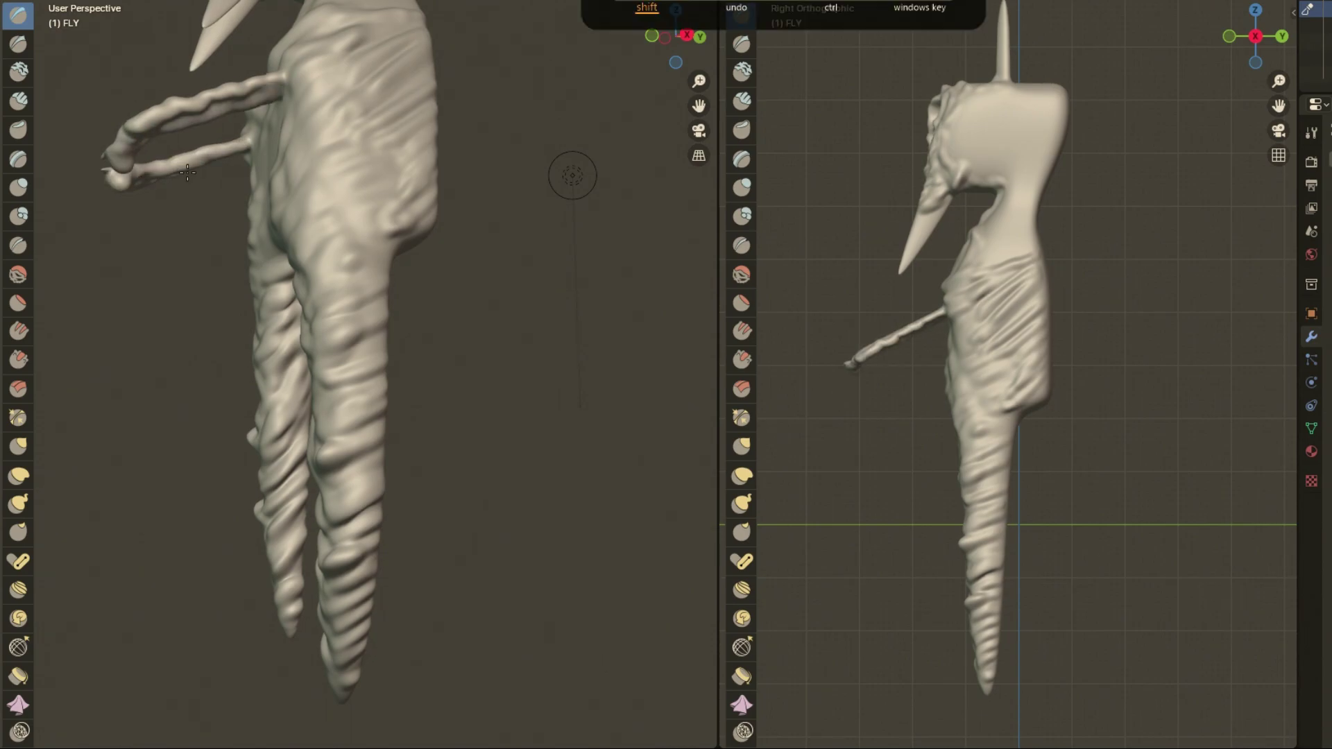
Step: Reshape the chest with a lower bulge and rework both hands and forearms
middle_click_drag(262, 223, 466, 324)
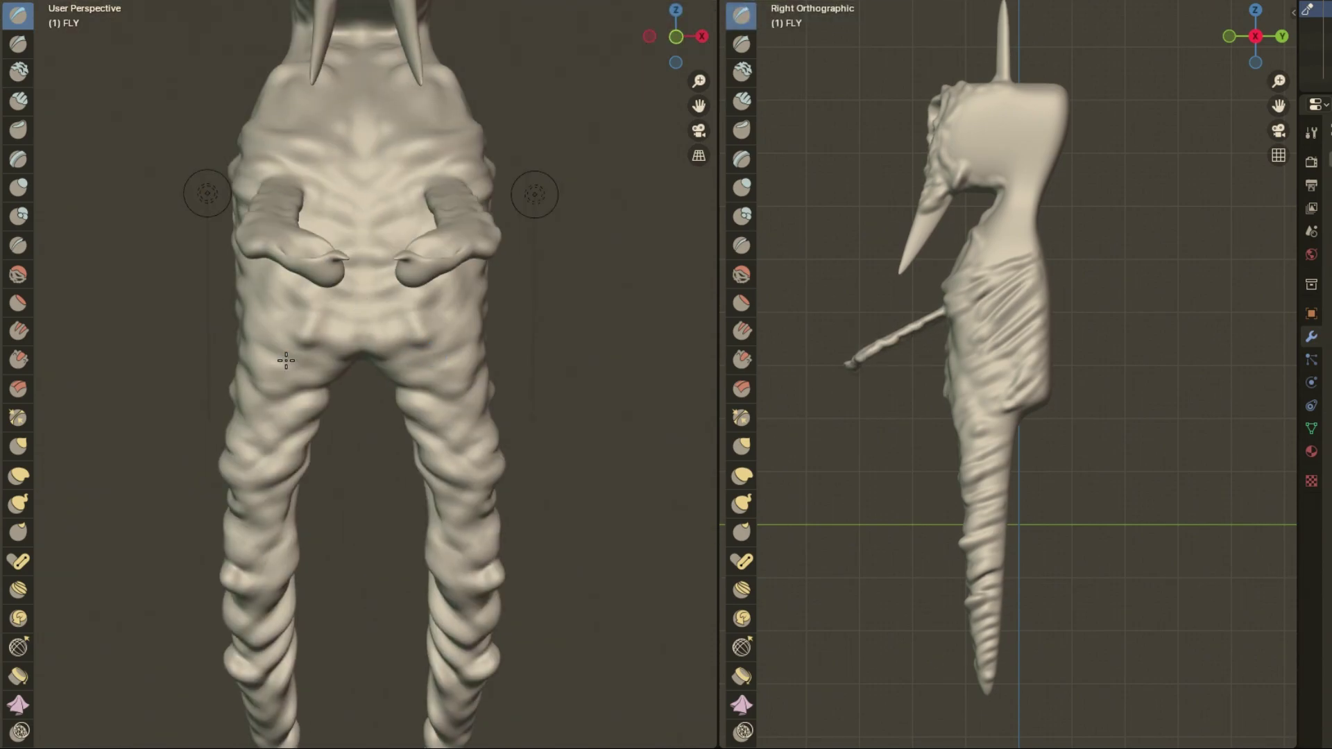
mouse_move(285, 360)
left_mouse_down()
mouse_move(321, 182)
mouse_move(481, 364)
left_mouse_up()
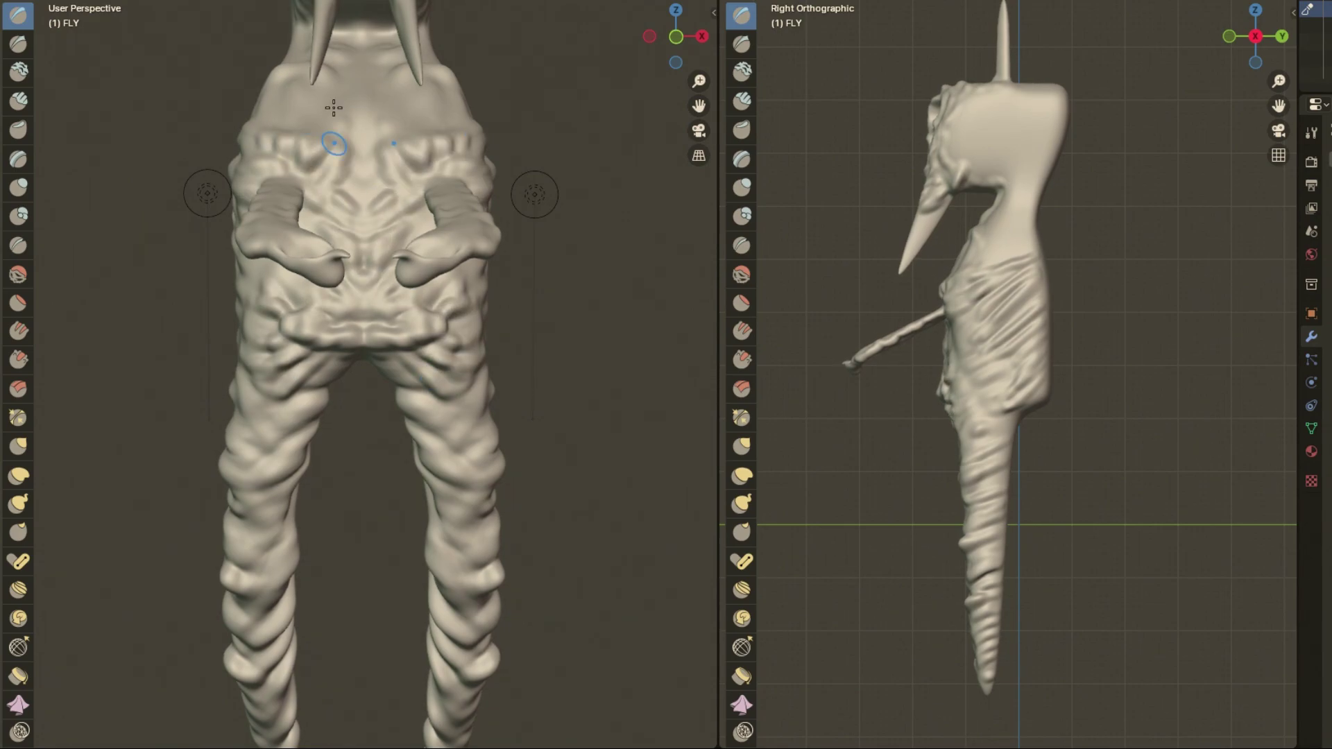
middle_click_drag(285, 84, 481, 406)
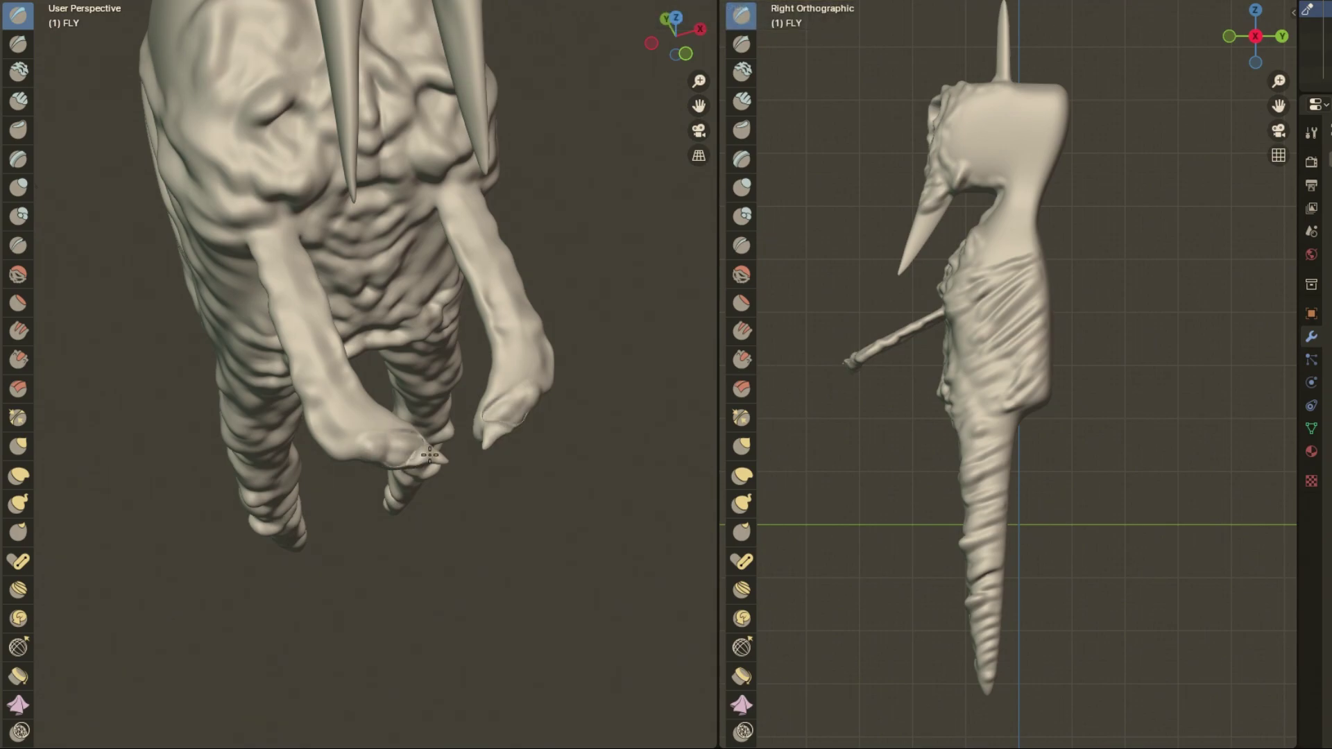
mouse_move(416, 442)
left_mouse_down()
mouse_move(356, 431)
mouse_move(277, 228)
left_mouse_up()
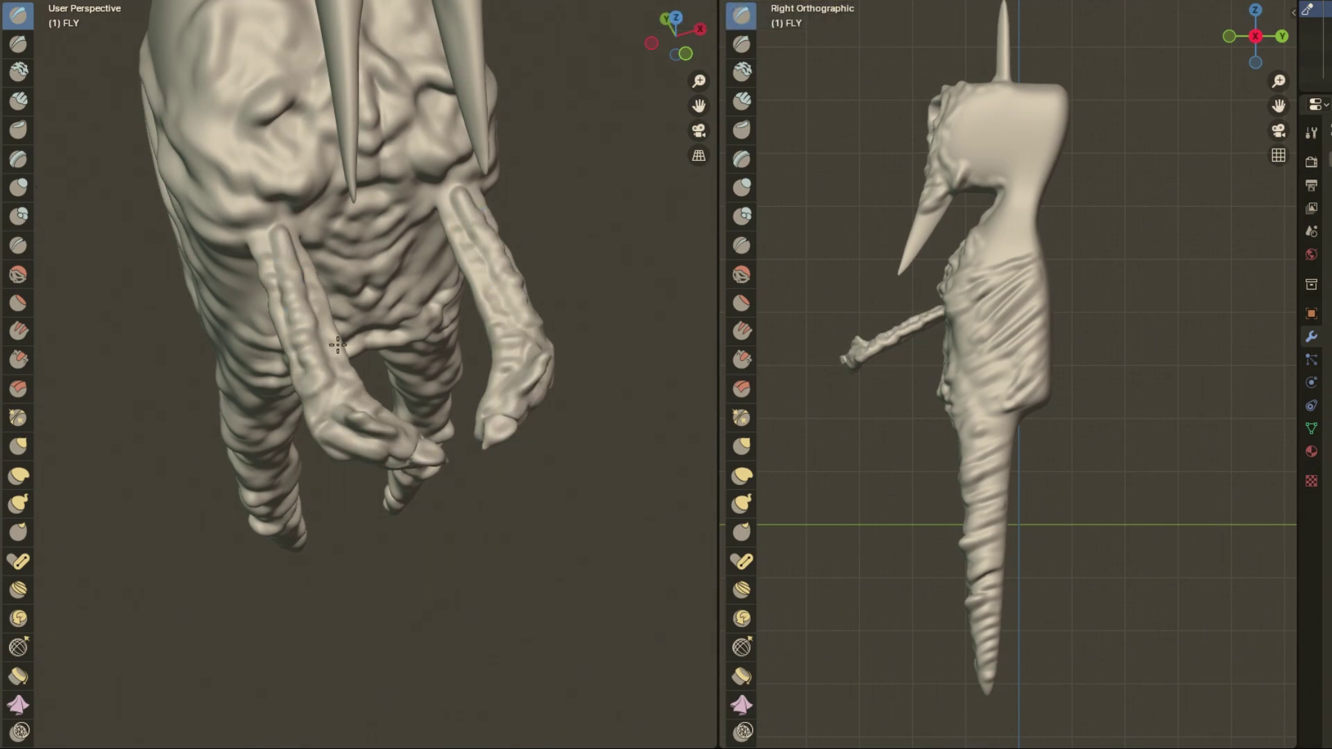
Step: Sculpt wrinkle ridges up the side of the torso
mouse_move(362, 281)
middle_mouse_down()
mouse_move(434, 312)
mouse_move(401, 257)
middle_mouse_up()
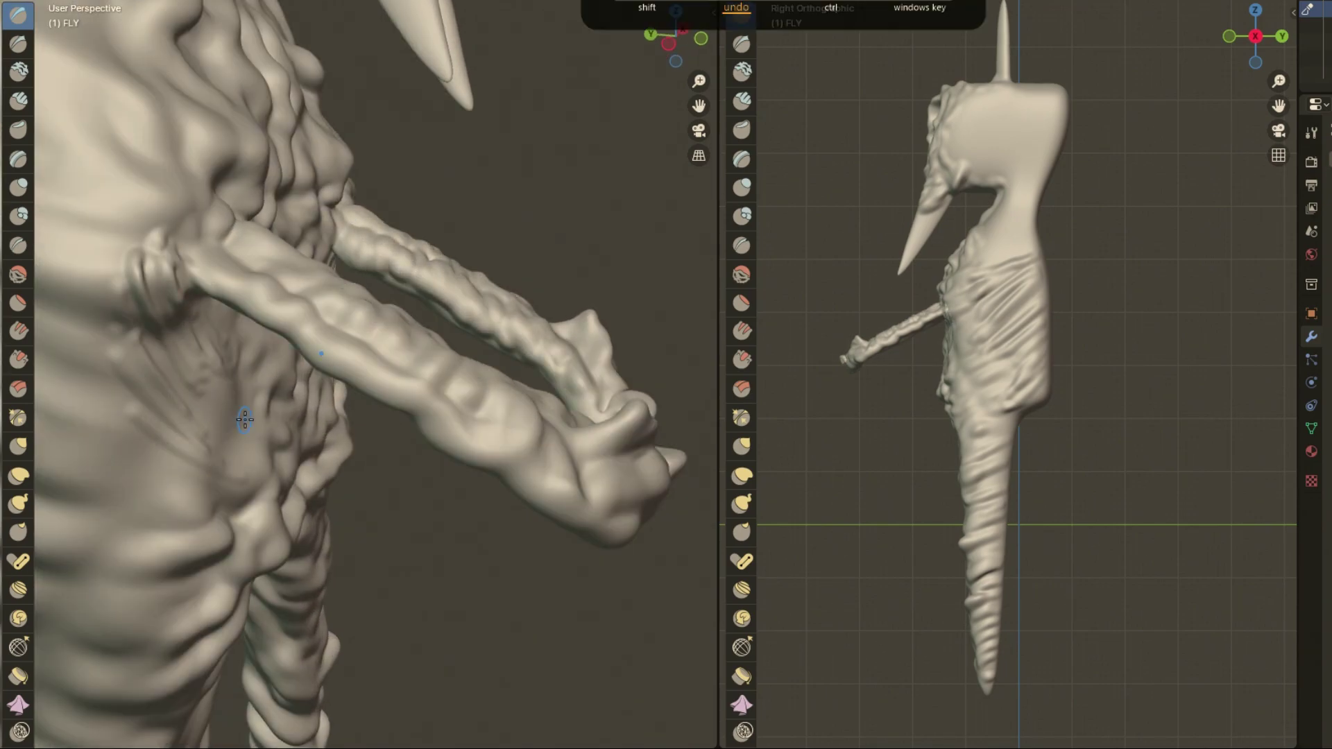
mouse_move(244, 416)
middle_mouse_down("shift")
mouse_move(506, 365)
mouse_move(369, 271)
middle_mouse_up("shift")
mouse_move(339, 543)
left_mouse_down()
mouse_move(285, 458)
mouse_move(287, 201)
left_mouse_up()
scroll(393, 430, "down", 5)
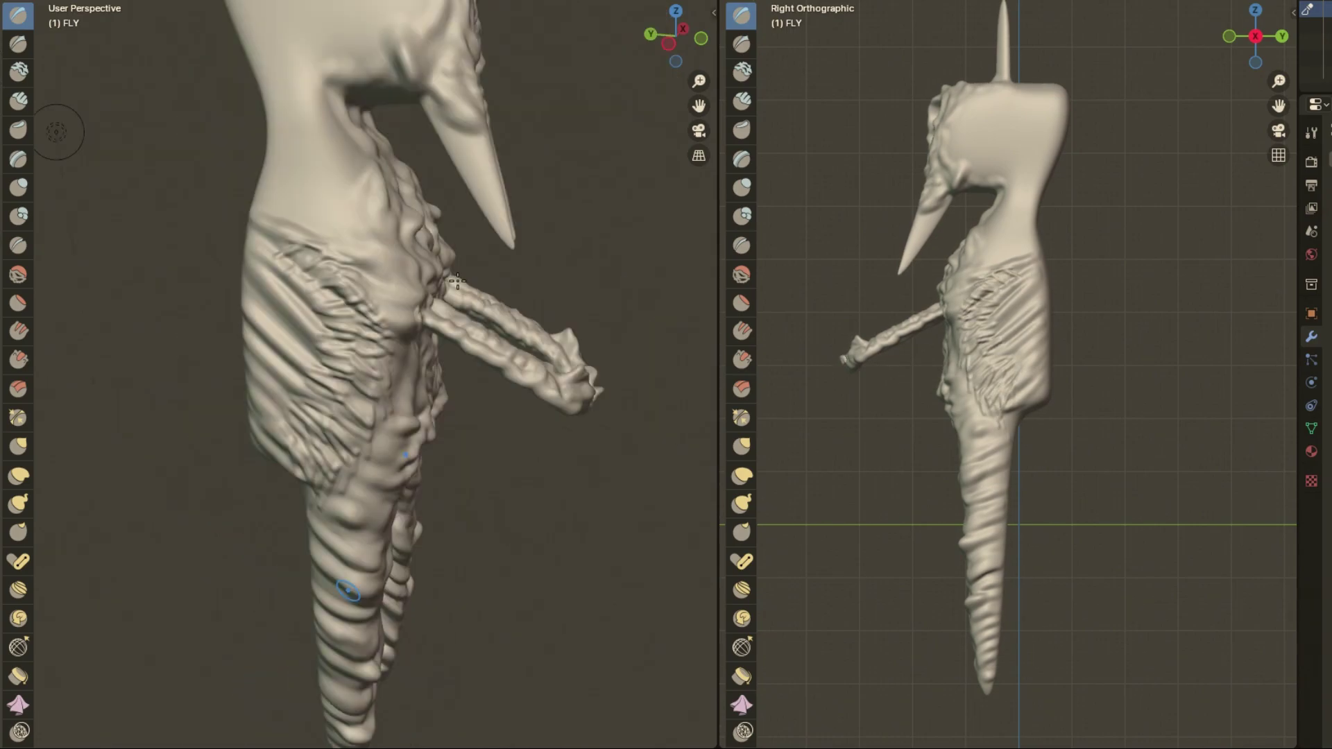
middle_click_drag(392, 429, 691, 229)
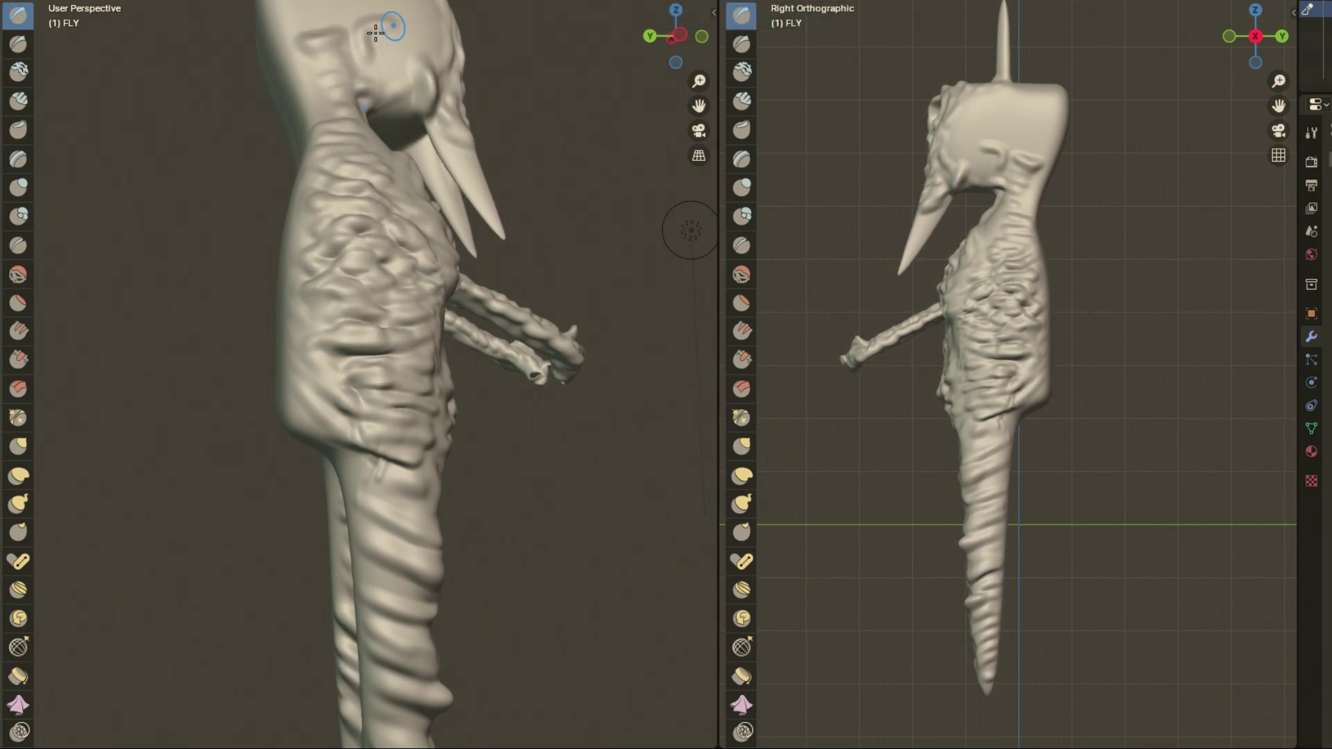
Step: Pull the torso and back outward with the Grab brush to swell the body
middle_click_drag(439, 10, 367, 366)
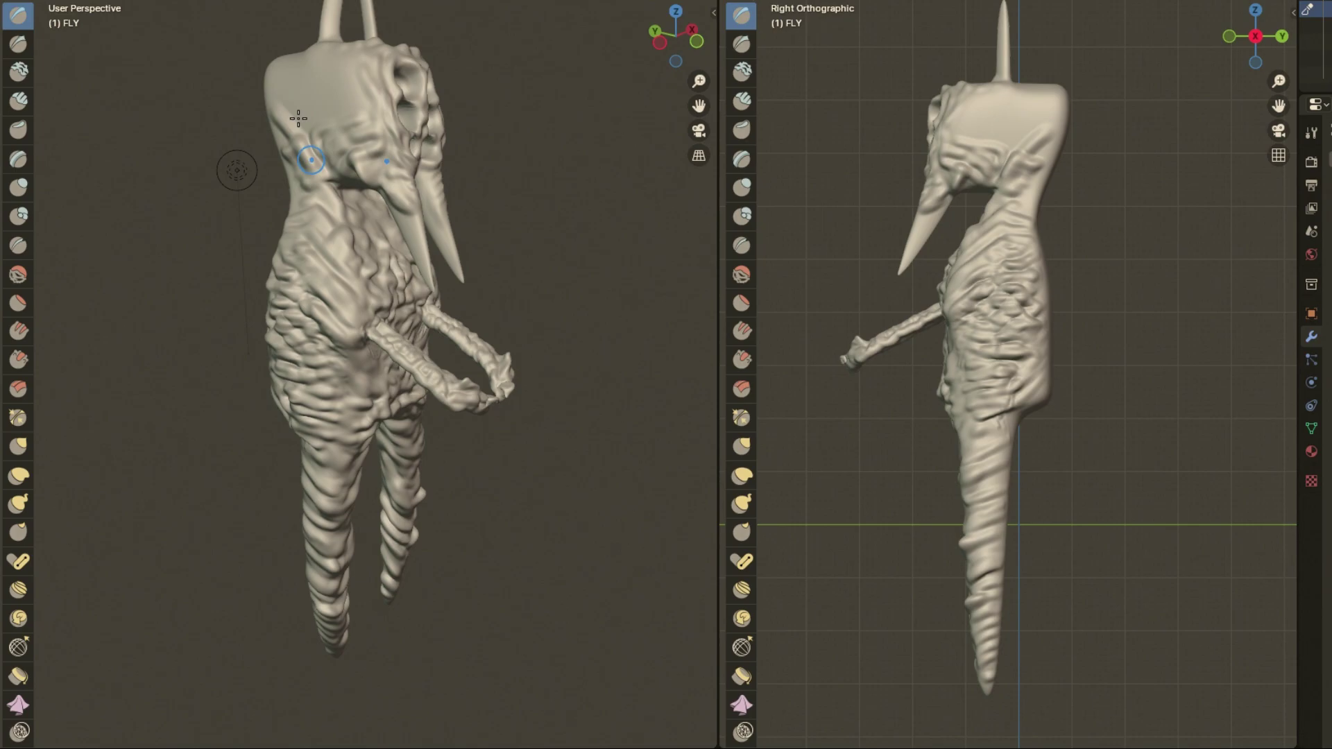
mouse_move(476, 360)
middle_mouse_down()
mouse_move(657, 223)
mouse_move(282, 485)
middle_mouse_up()
key("g")
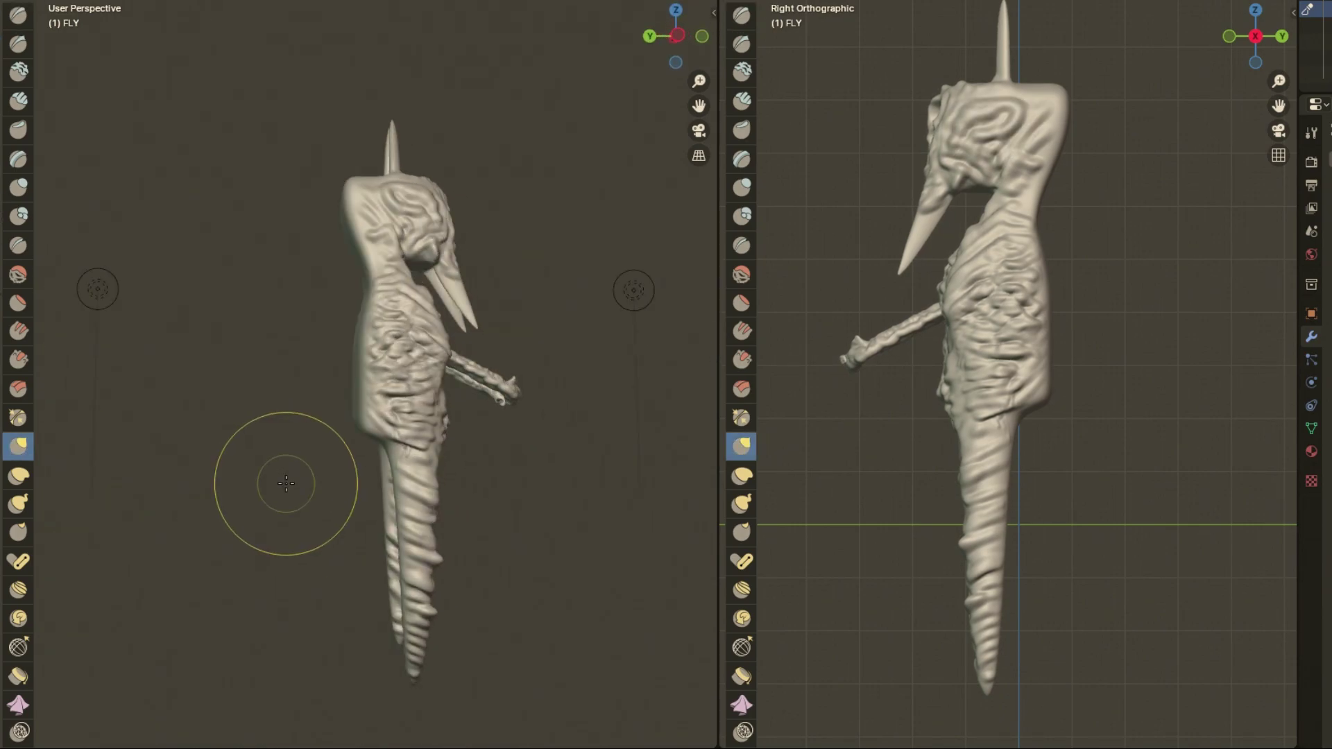
mouse_move(374, 416)
left_mouse_down()
mouse_move(402, 361)
mouse_move(425, 366)
mouse_move(360, 198)
mouse_move(374, 257)
left_mouse_up()
middle_click_drag(374, 257, 403, 274)
left_click_drag(402, 274, 423, 272)
middle_click_drag(423, 272, 386, 267)
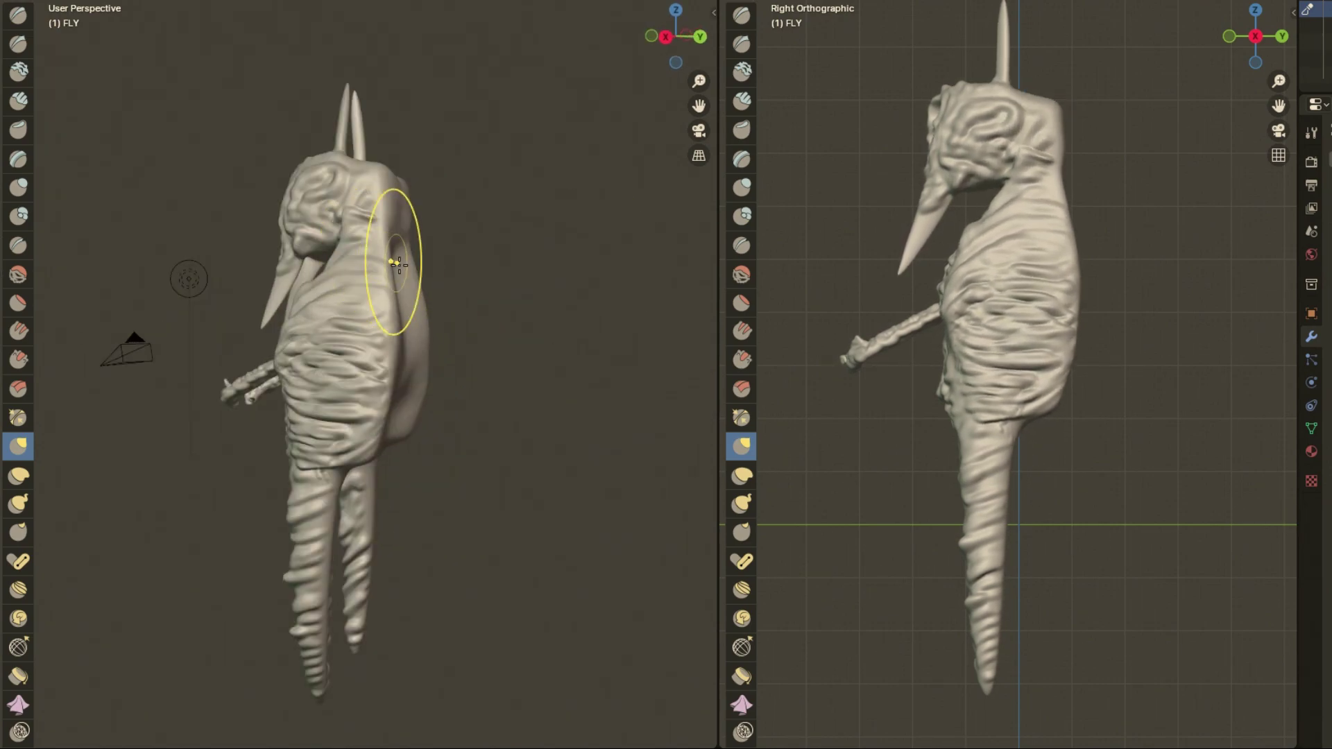
Step: Build up the back bulge with the Draw brush, then inspect the legs and head
key("x")
mouse_move(387, 274)
left_mouse_down()
mouse_move(388, 416)
mouse_move(406, 199)
left_mouse_up()
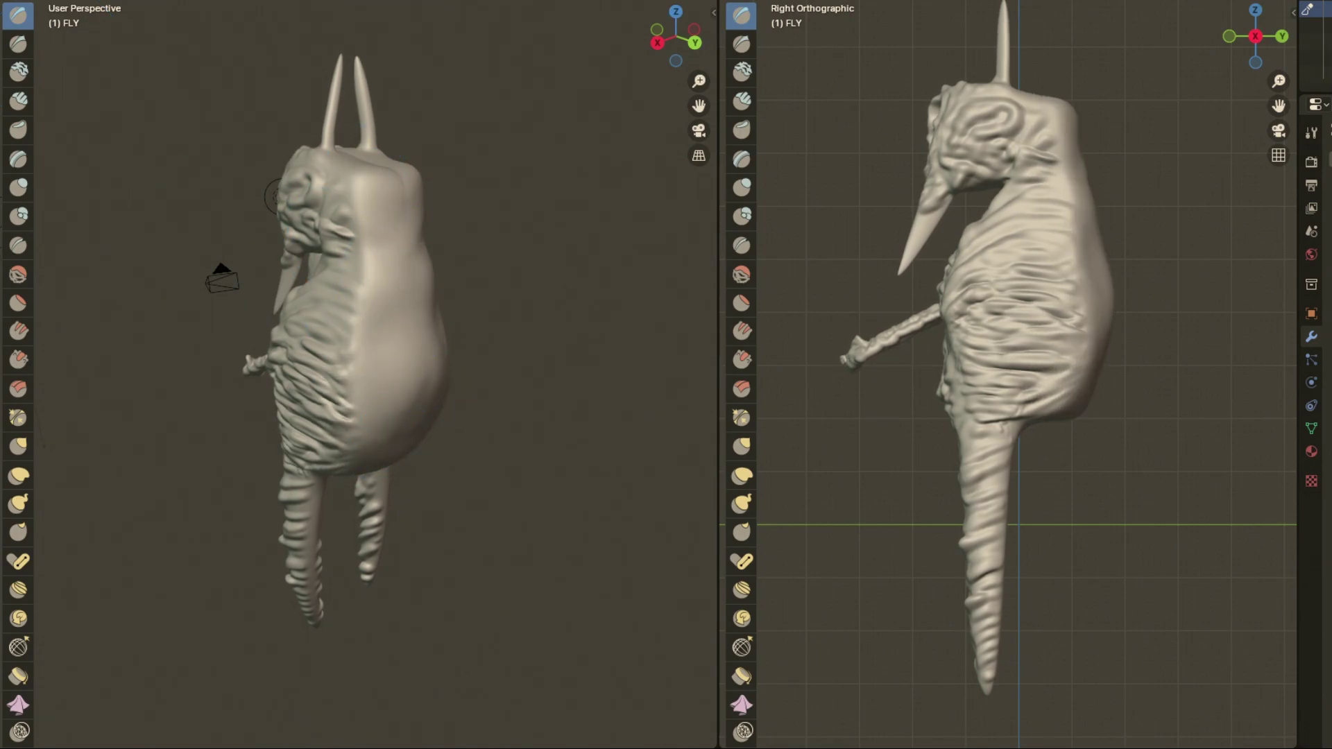
mouse_move(165, 10)
middle_mouse_down()
mouse_move(395, 303)
mouse_move(482, 321)
mouse_move(207, 651)
middle_mouse_up()
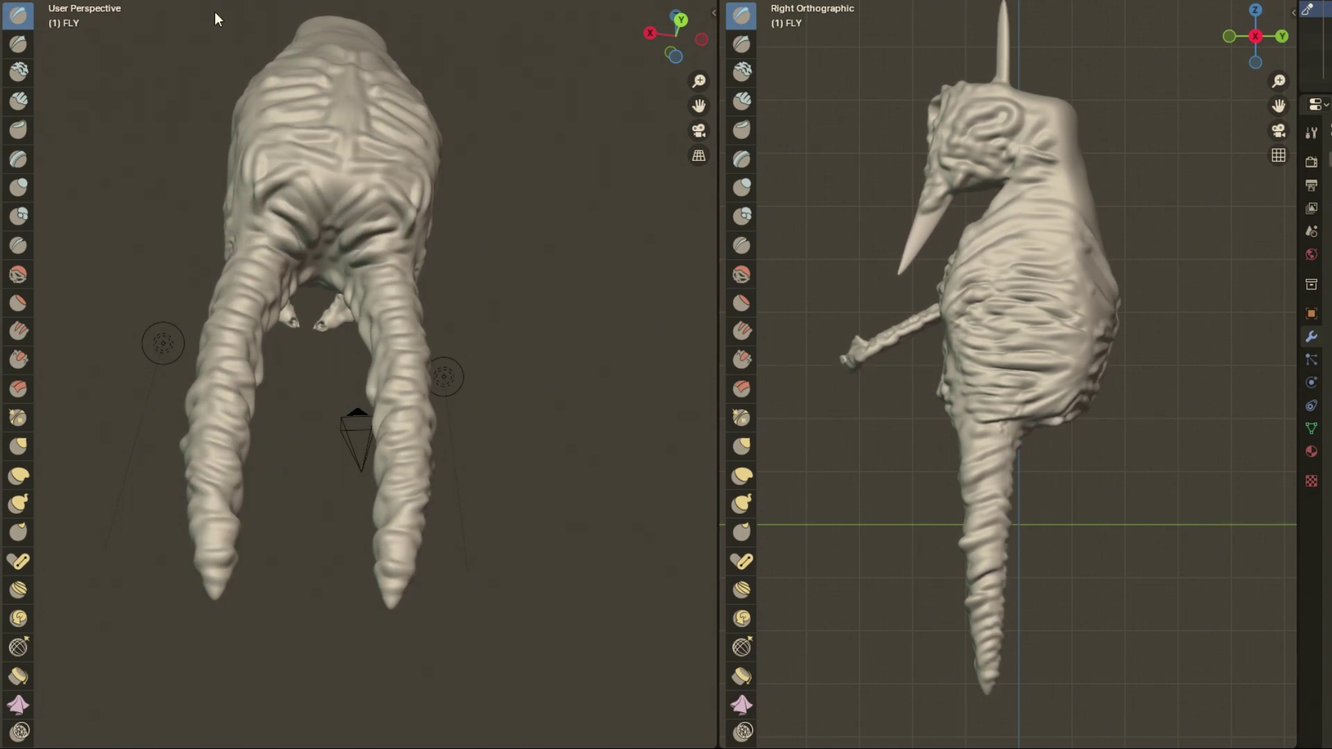
middle_click_drag(363, 43, 584, 49)
mouse_move(437, 88)
middle_mouse_down()
mouse_move(440, 296)
mouse_move(467, 398)
mouse_move(198, 249)
middle_mouse_up()
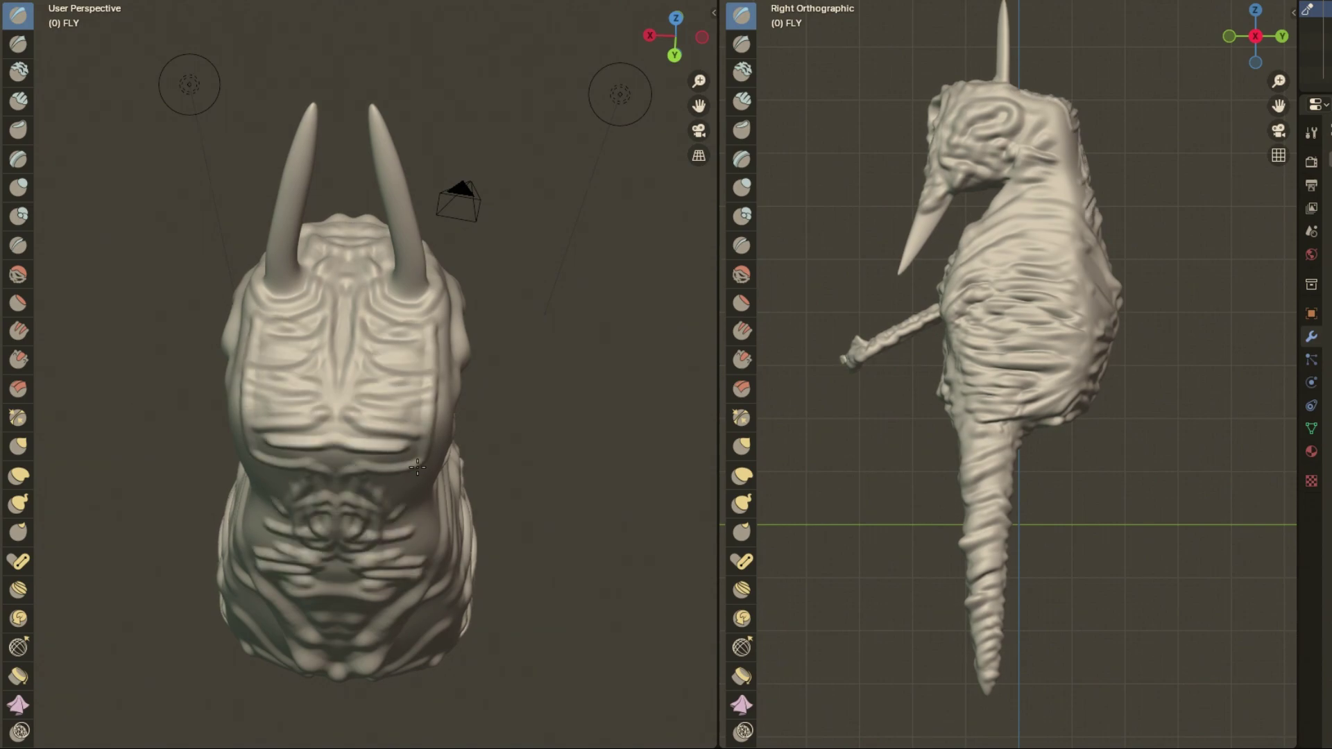
Step: Stroke ridges across the chest and belly, check the horns, then frame the model in side view
left_click_drag(452, 414, 417, 599)
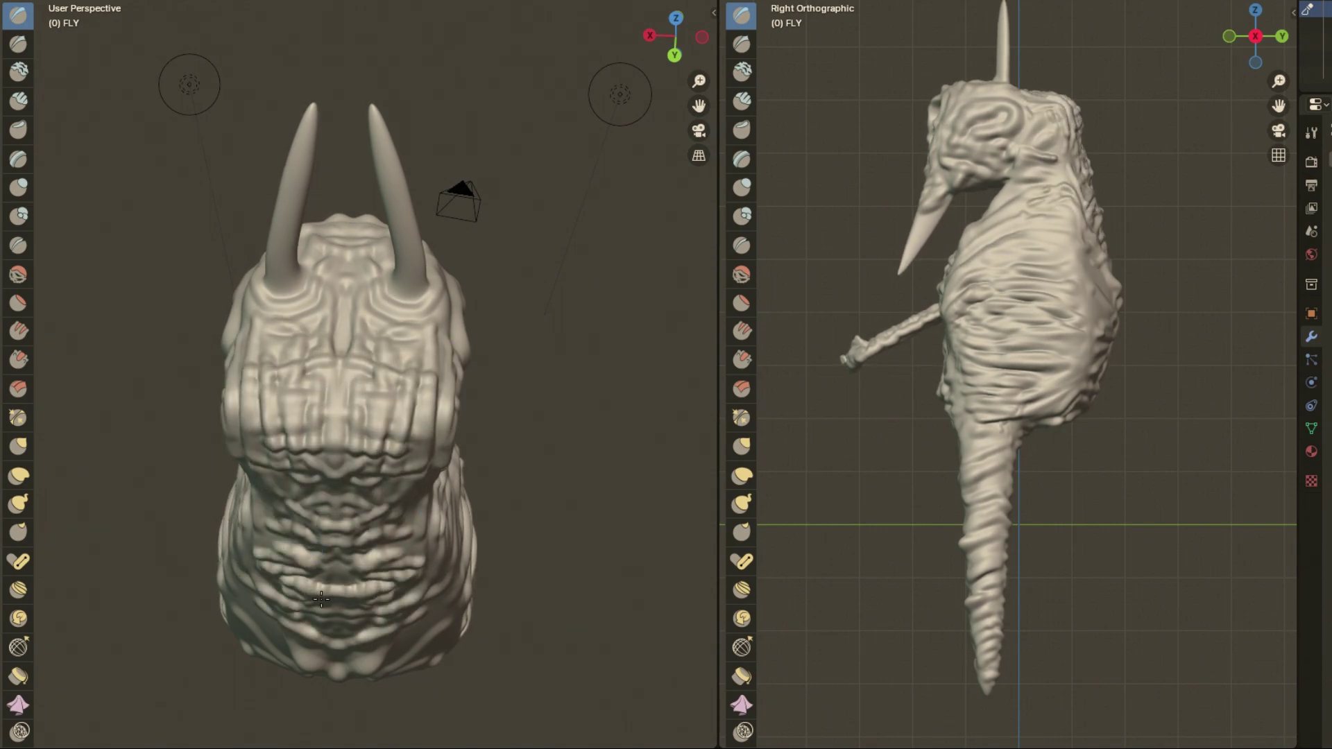
middle_click_drag(407, 223, 441, 224)
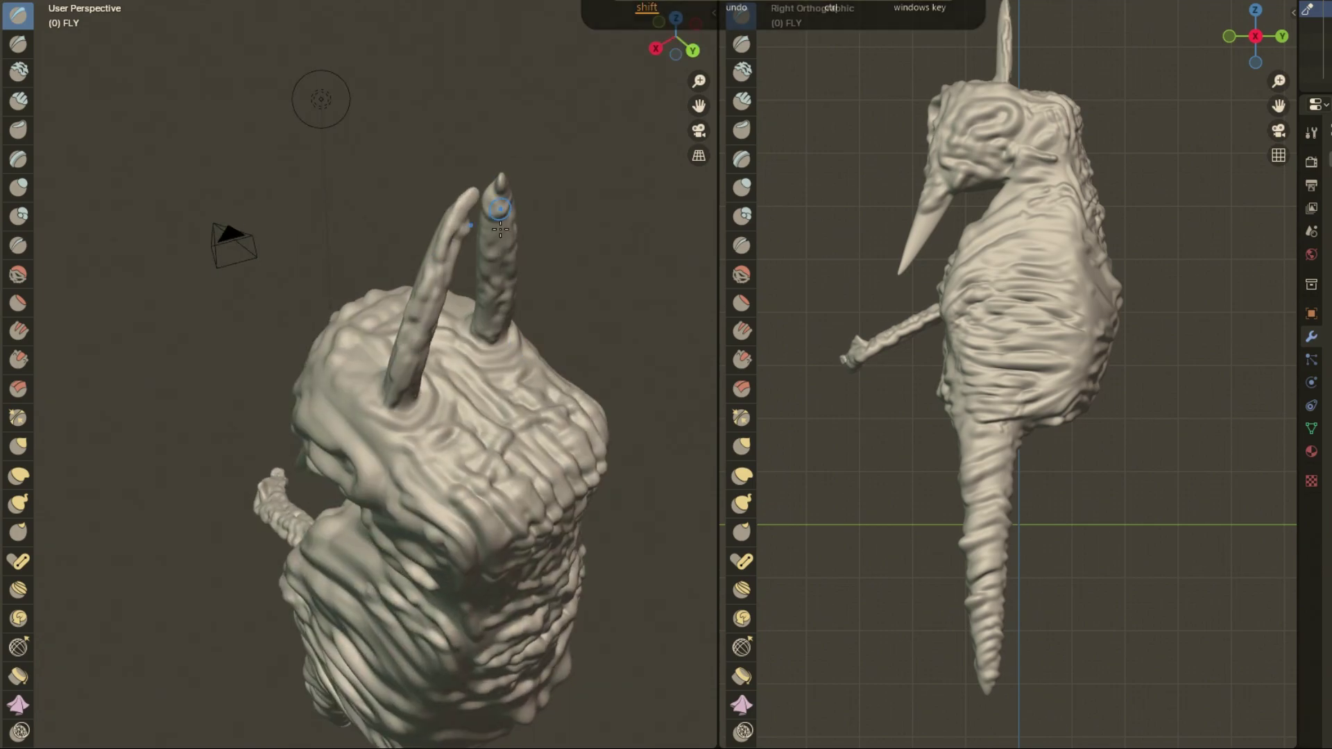
middle_click_drag(502, 176, 423, 285)
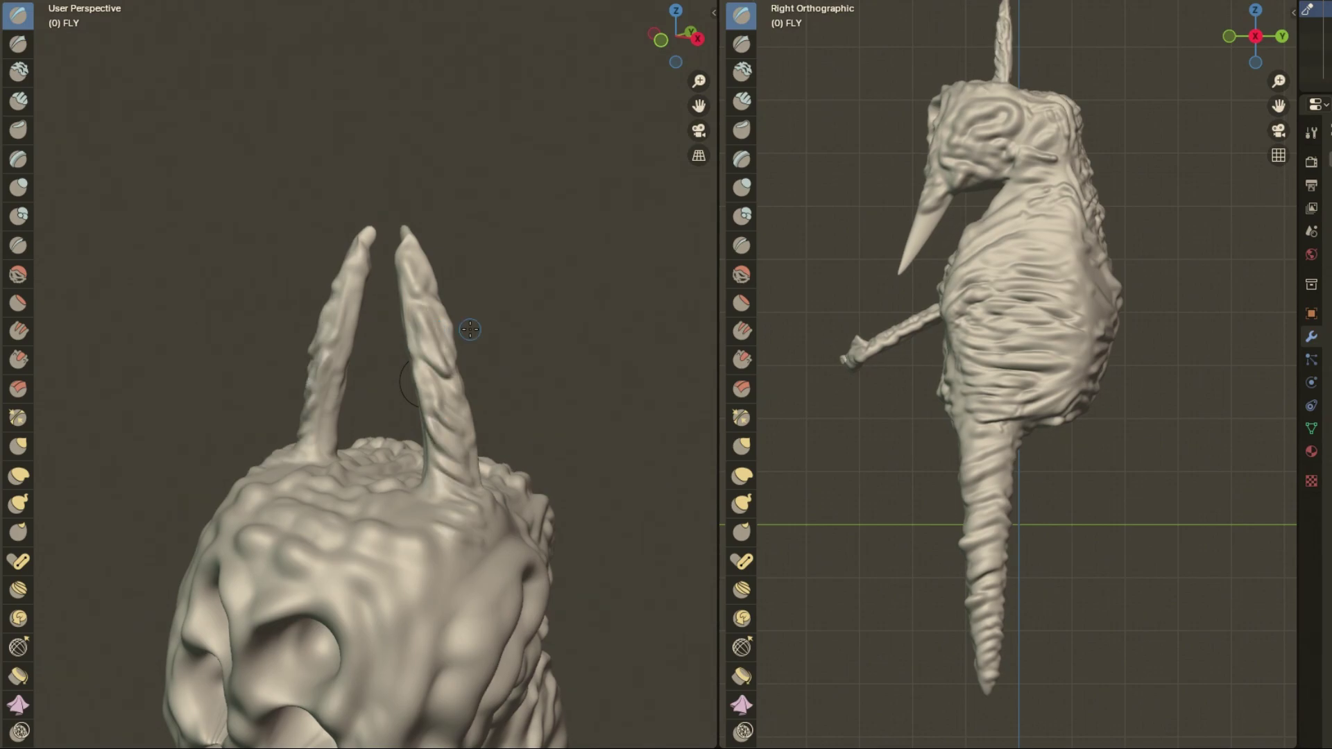
mouse_move(469, 329)
middle_mouse_down()
mouse_move(276, 307)
mouse_move(353, 363)
middle_mouse_up()
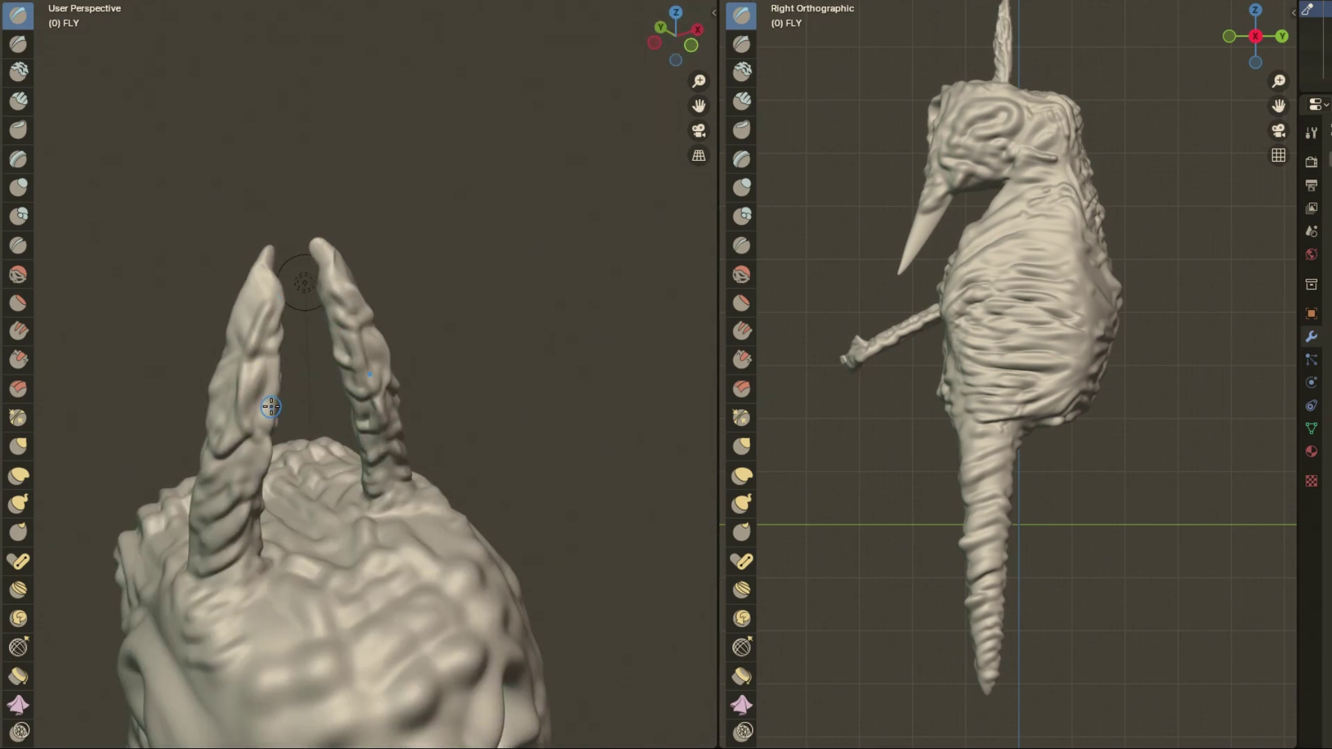
key("Home")
key("KP_3")
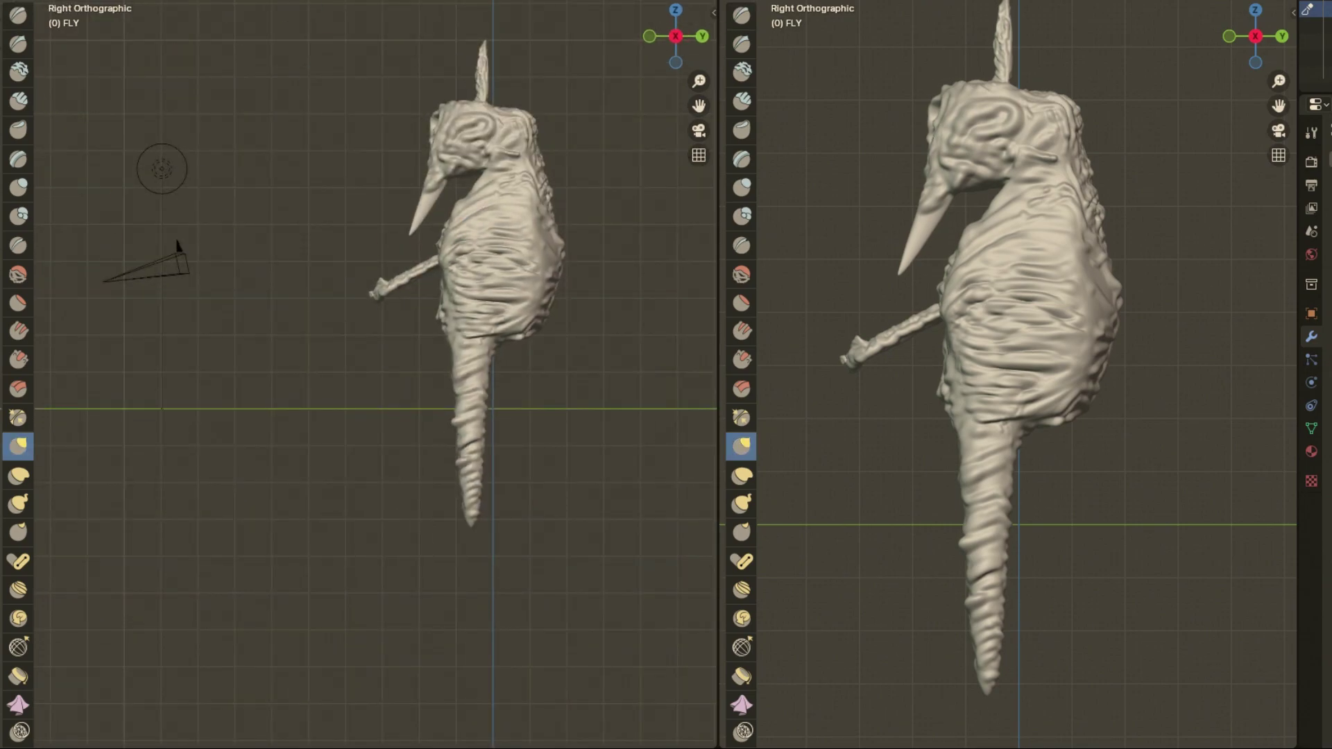
Step: Bend the left arm downward and reposition the hand with the Grab brush
scroll(356, 371, "up", 1)
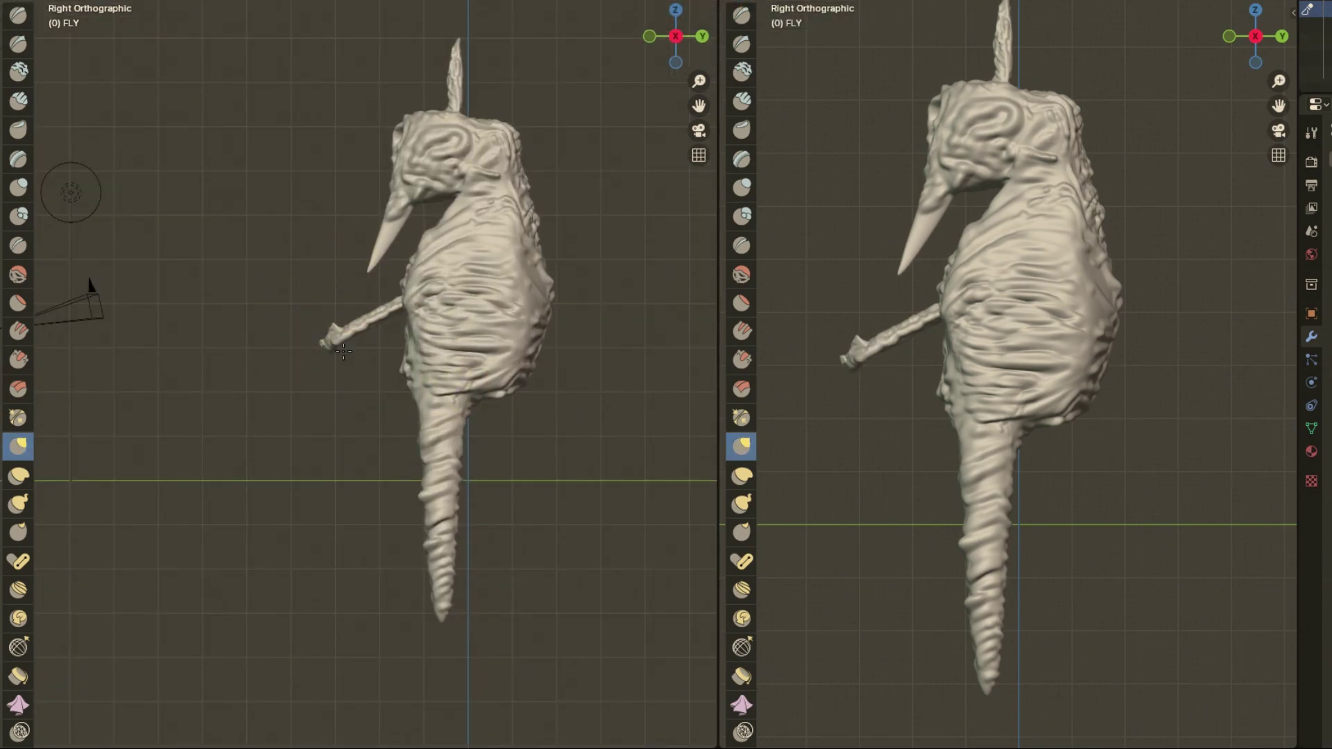
left_click_drag(326, 344, 347, 356)
middle_click_drag(408, 320, 388, 326)
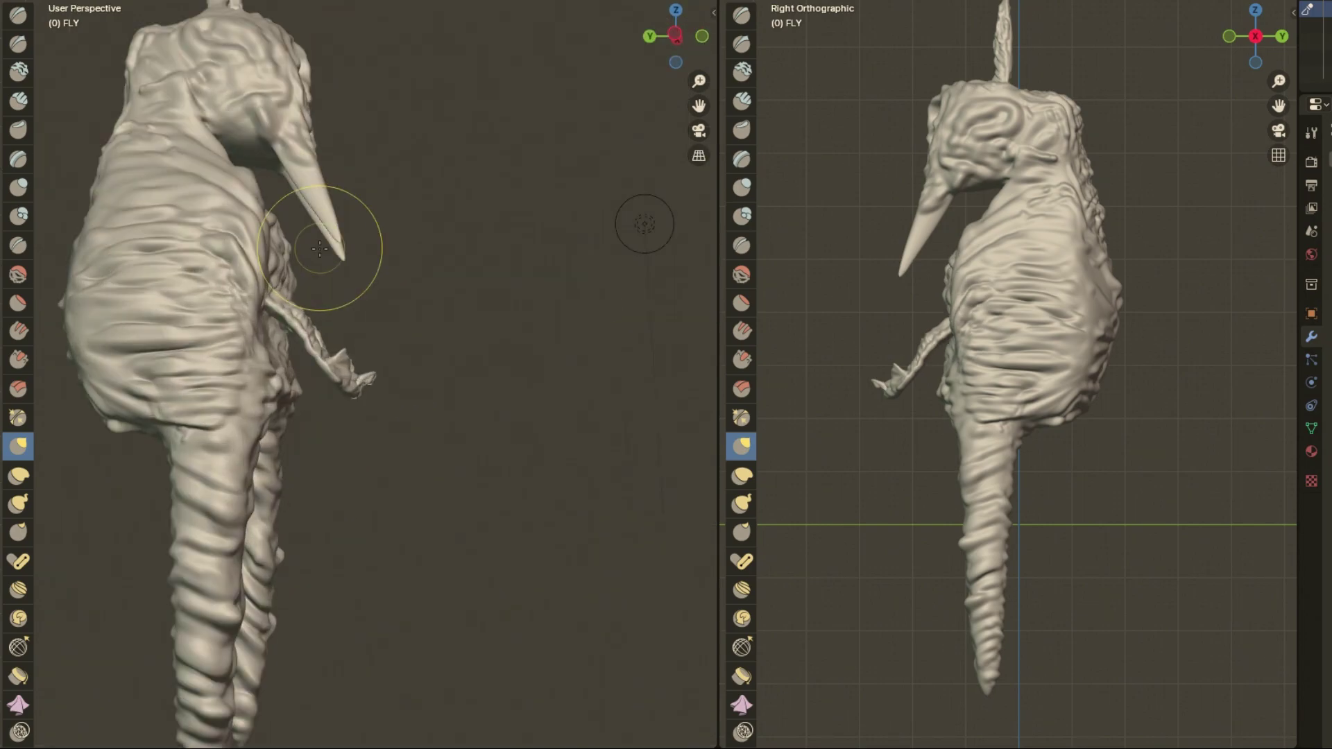
left_click_drag(388, 326, 377, 331)
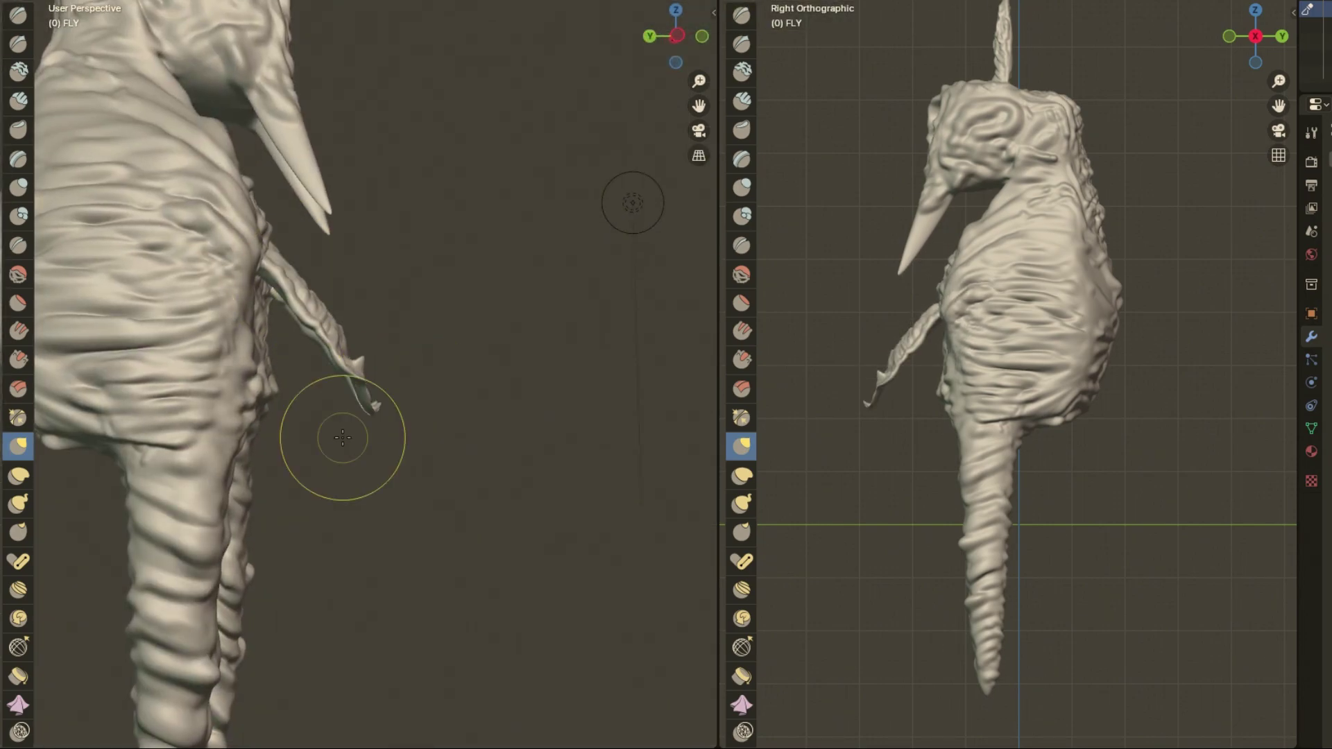
middle_click_drag(343, 437, 176, 316)
Step: With the Draw brush, add arm detail and a long curved ridge down the back
key("x")
left_click_drag(387, 446, 487, 502)
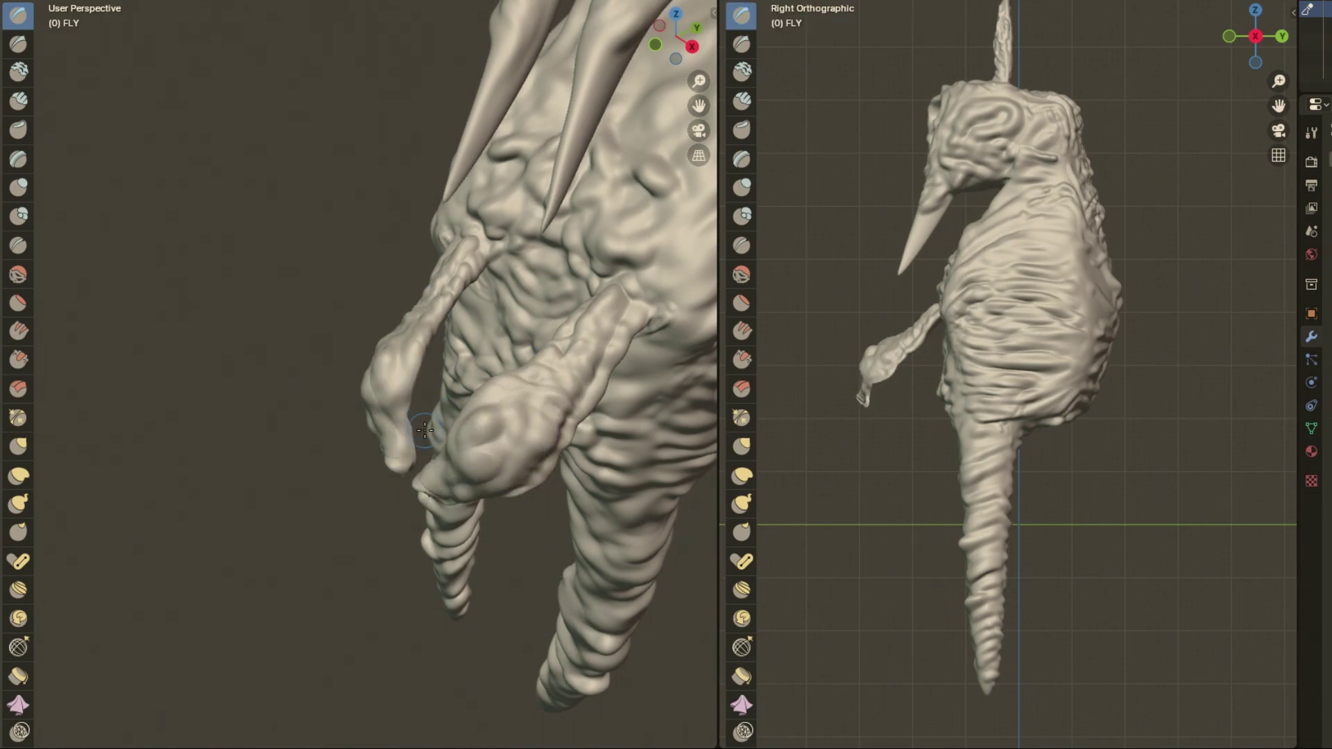
middle_click_drag(425, 430, 484, 264)
middle_click_drag(407, 445, 415, 430)
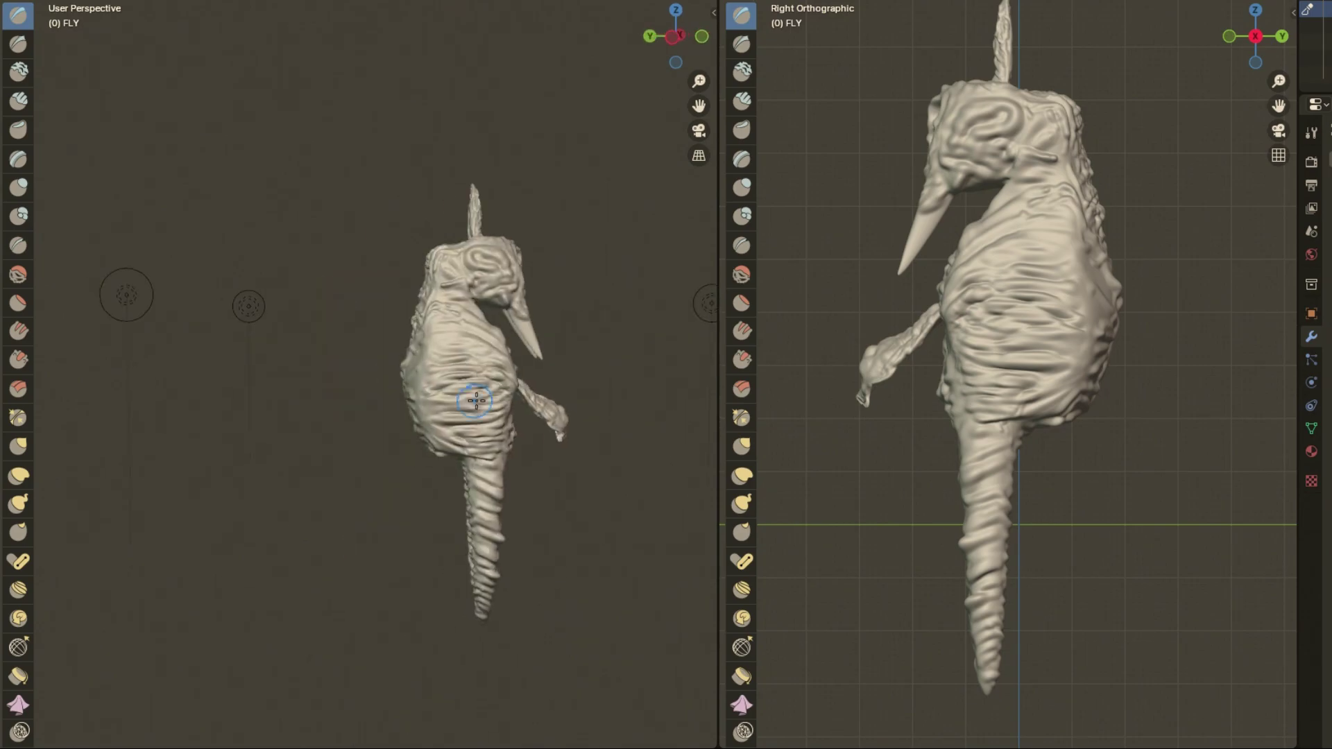
left_click_drag(465, 632, 413, 347)
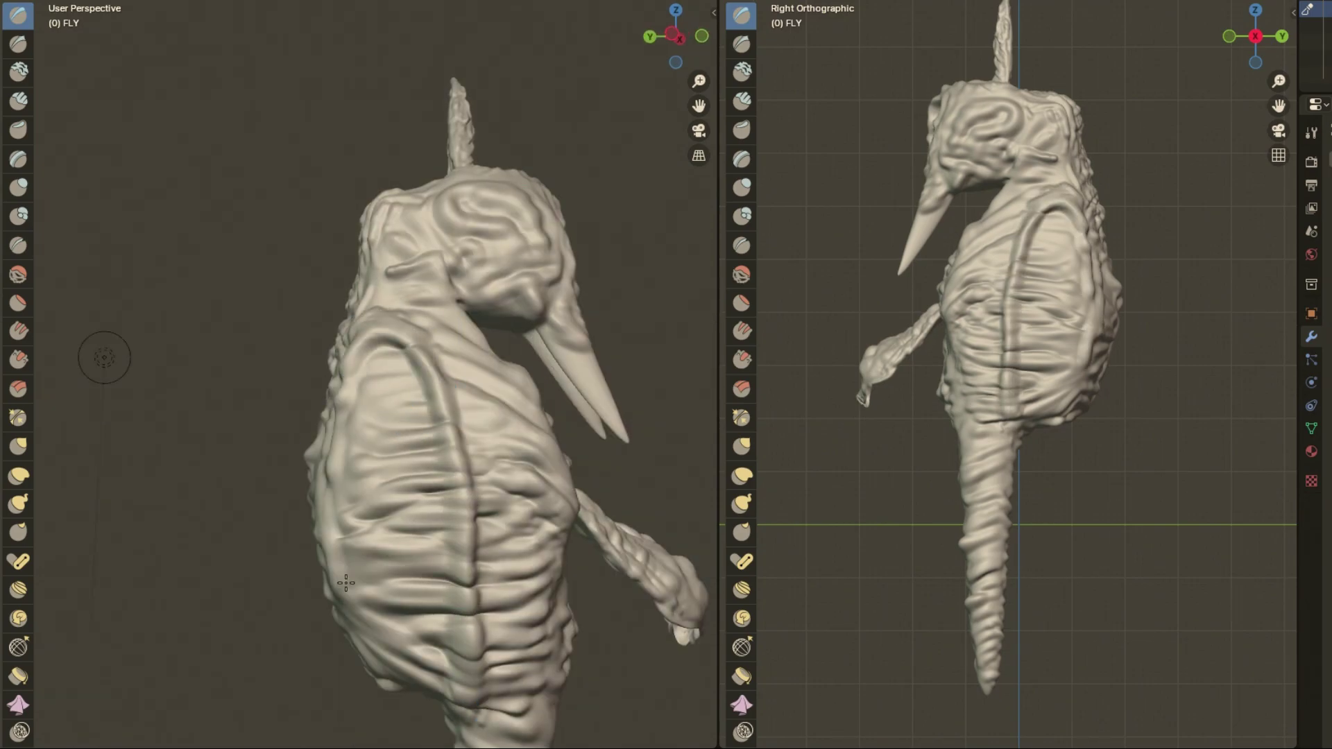
mouse_move(468, 653)
middle_mouse_down()
mouse_move(422, 428)
mouse_move(373, 415)
middle_mouse_up()
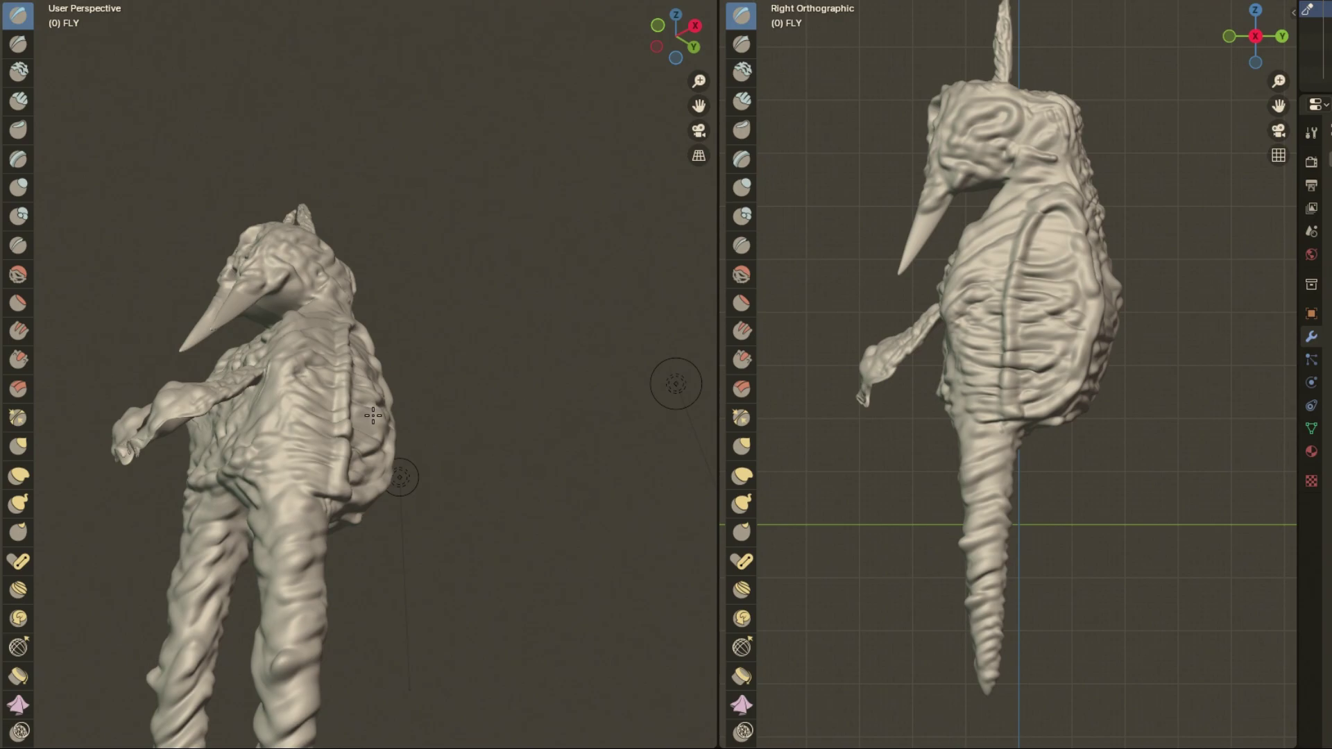
mouse_move(354, 338)
middle_mouse_down()
mouse_move(450, 452)
mouse_move(312, 458)
mouse_move(38, 741)
middle_mouse_up()
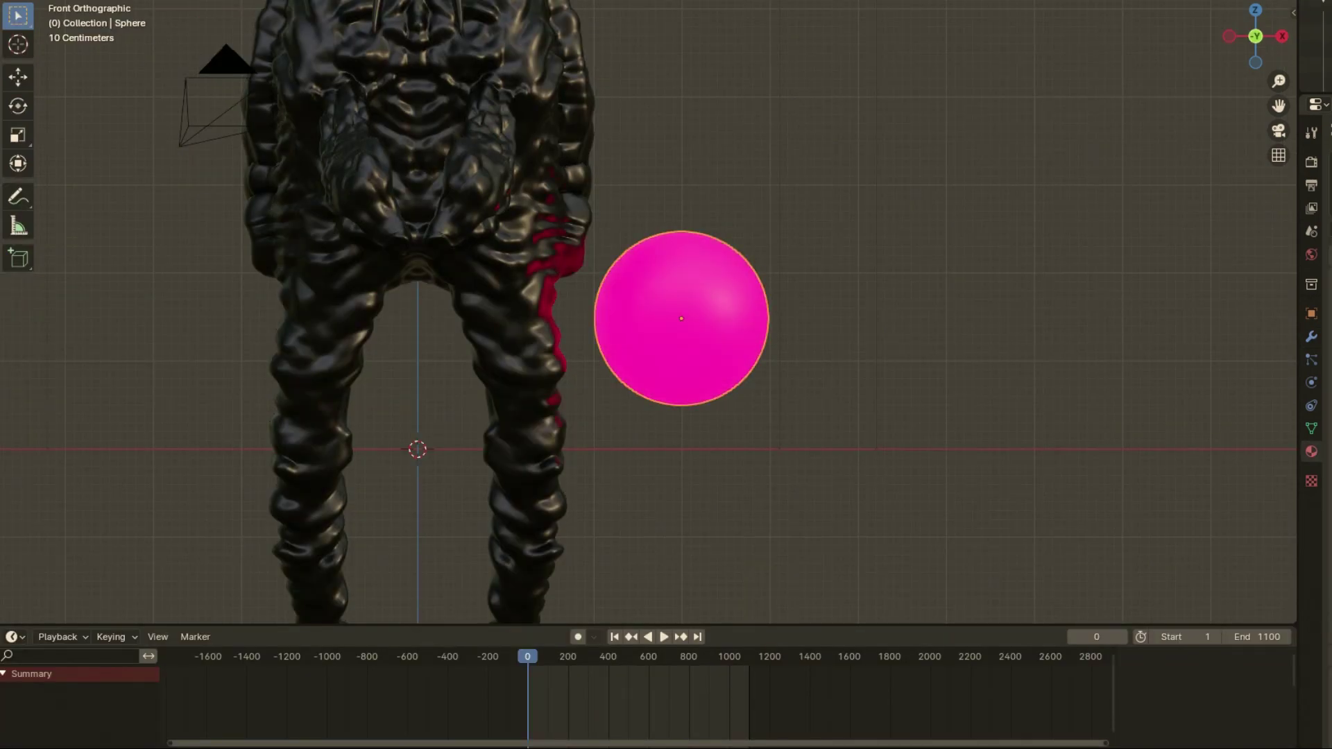
Step: Scale the magenta sphere down and check the modifier list
scroll(725, 371, "down", 3)
key("s")
left_click(798, 312)
scroll(797, 312, "down", 2)
left_click(1318, 128)
key("e")
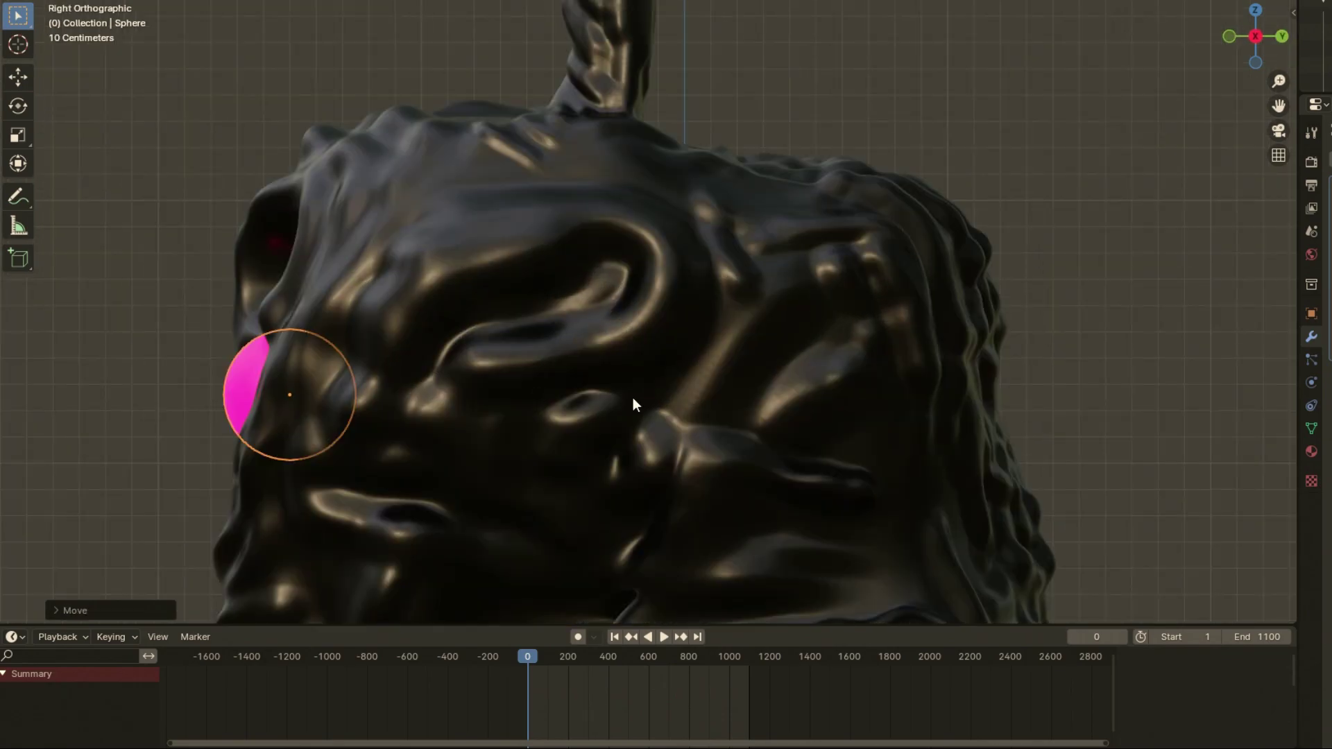
Step: Shrink the lower eye spheres, checking them from side and front views
middle_click_drag(632, 405, 801, 377)
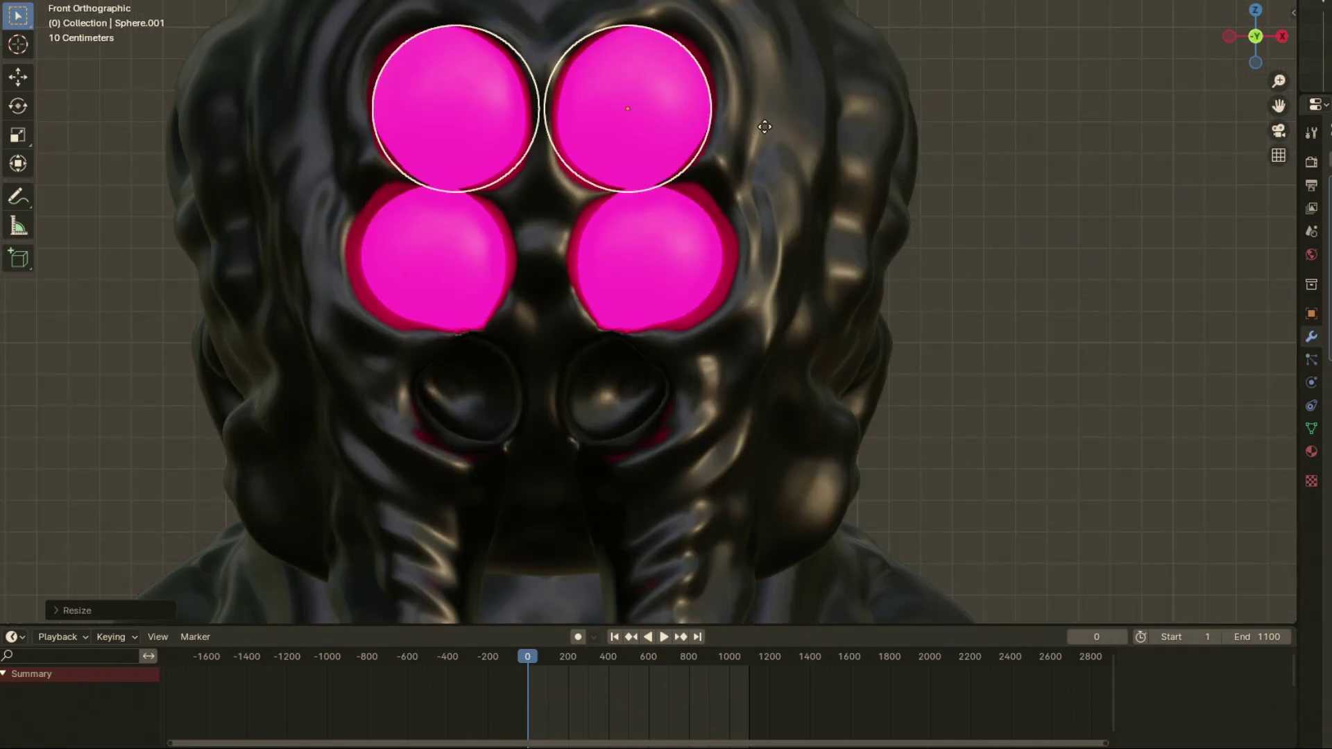
middle_click_drag(755, 106, 920, 229)
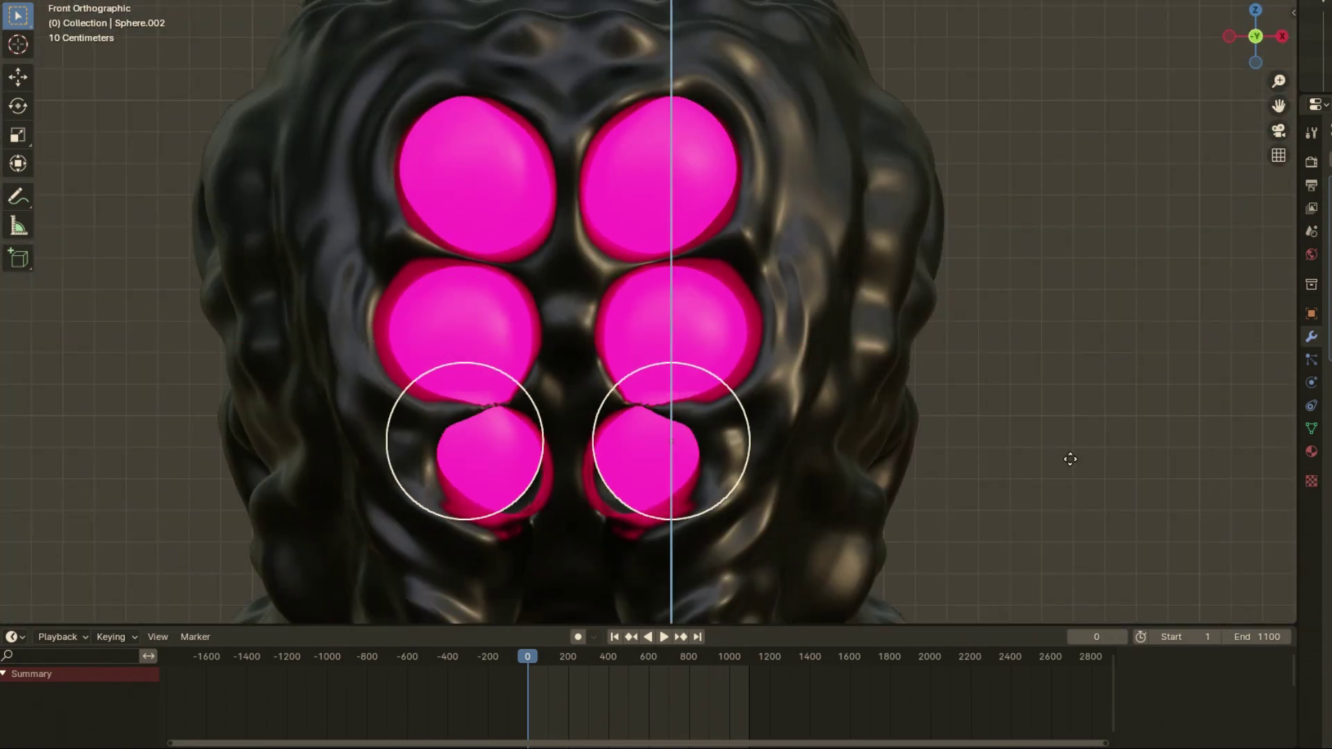
left_click(914, 455)
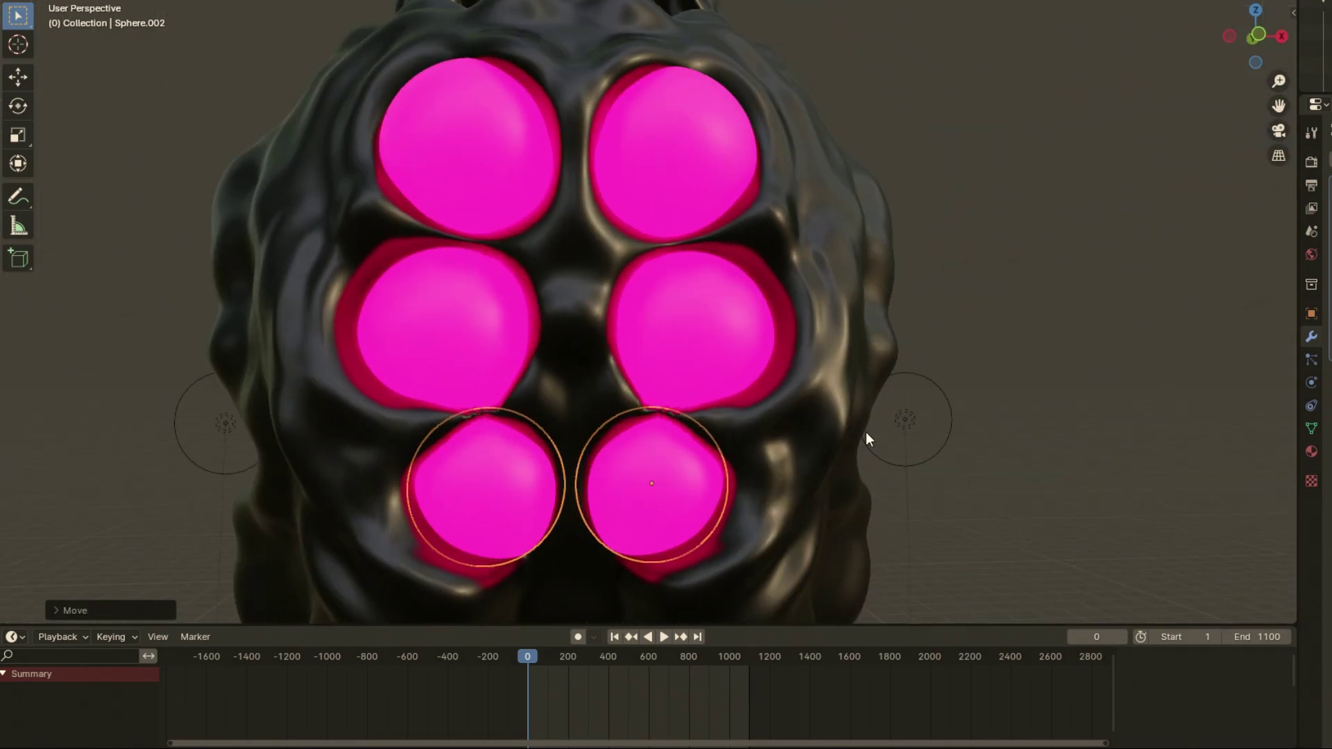
middle_click_drag(866, 431, 954, 313)
key("KP_1")
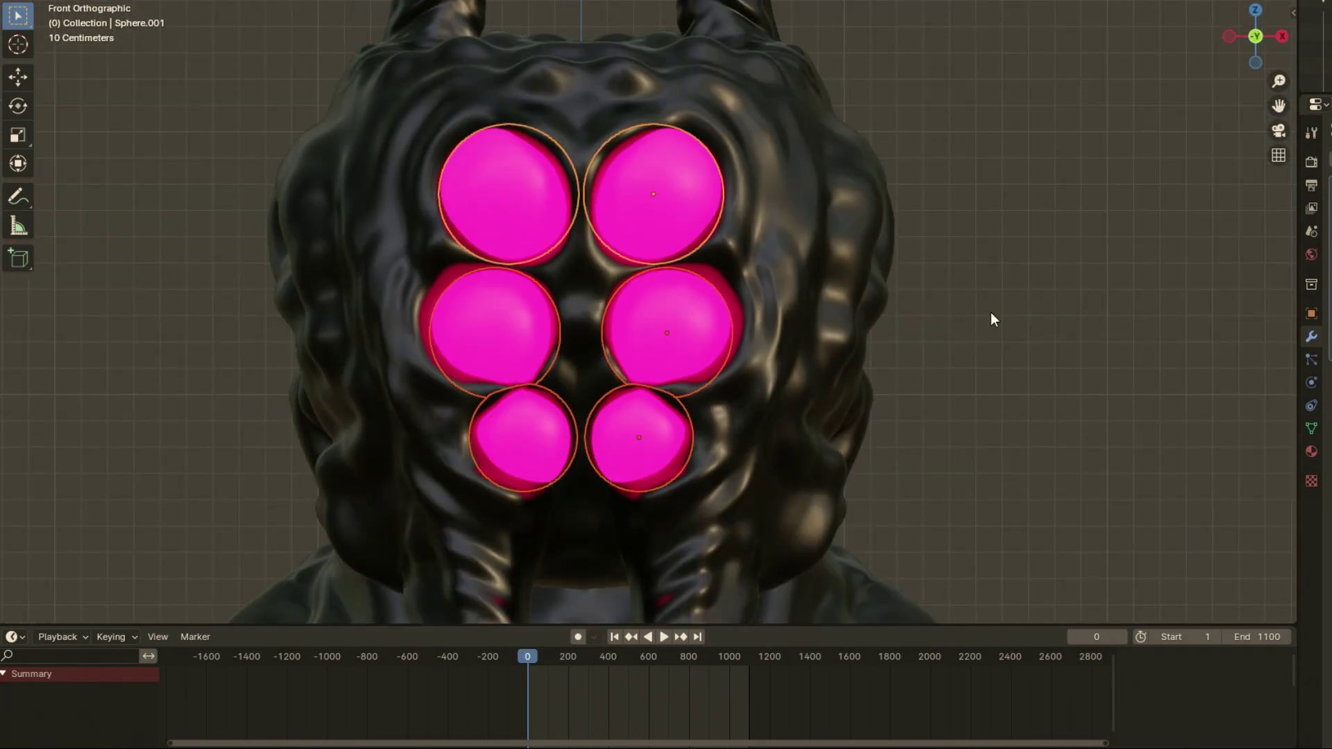
Step: Parent the eye spheres to the FLY body
left_click(773, 270, "shift")
key("ctrl+p")
left_click(1110, 285)
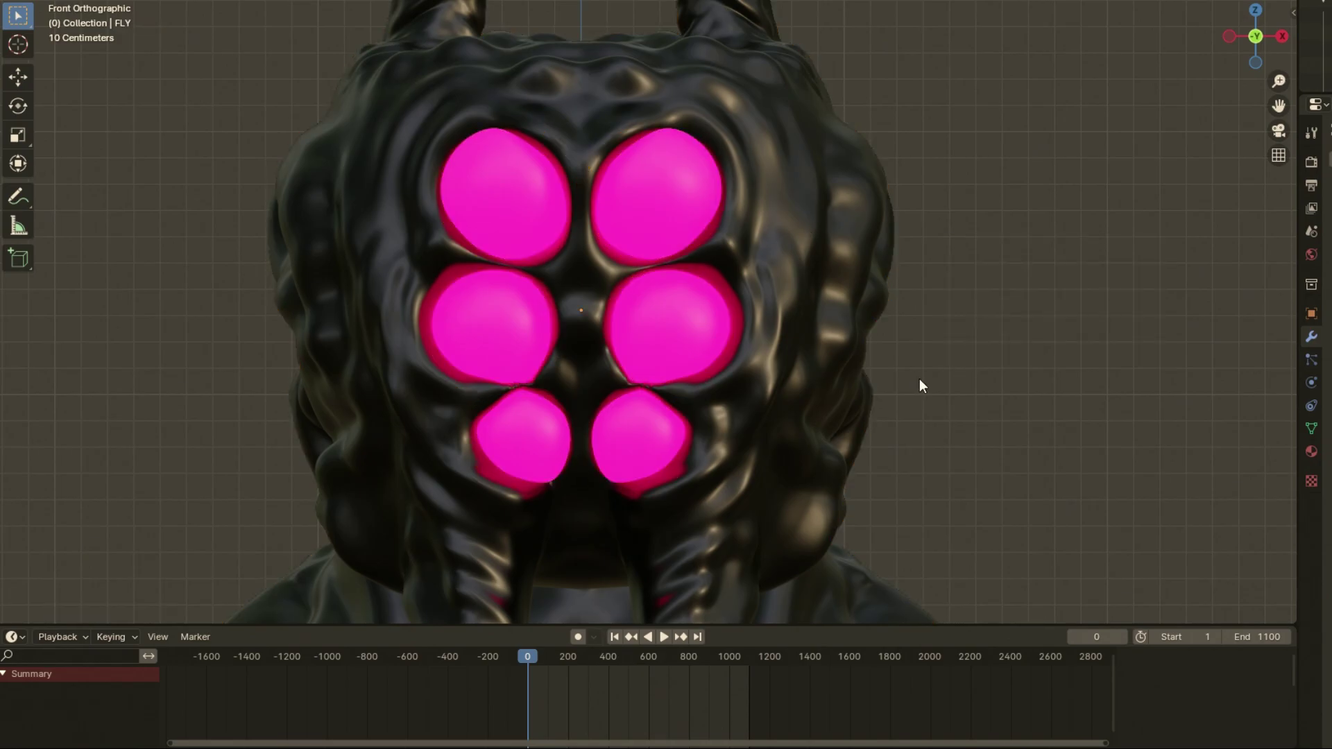
scroll(918, 379, "down", 6)
scroll(746, 360, "up", 2)
mouse_move(694, 451)
middle_mouse_down()
mouse_move(746, 529)
mouse_move(874, 312)
middle_mouse_up()
key("KP_1")
Step: Adjust render settings for glow, preview the creature, then return to solid front view
left_click(1311, 161)
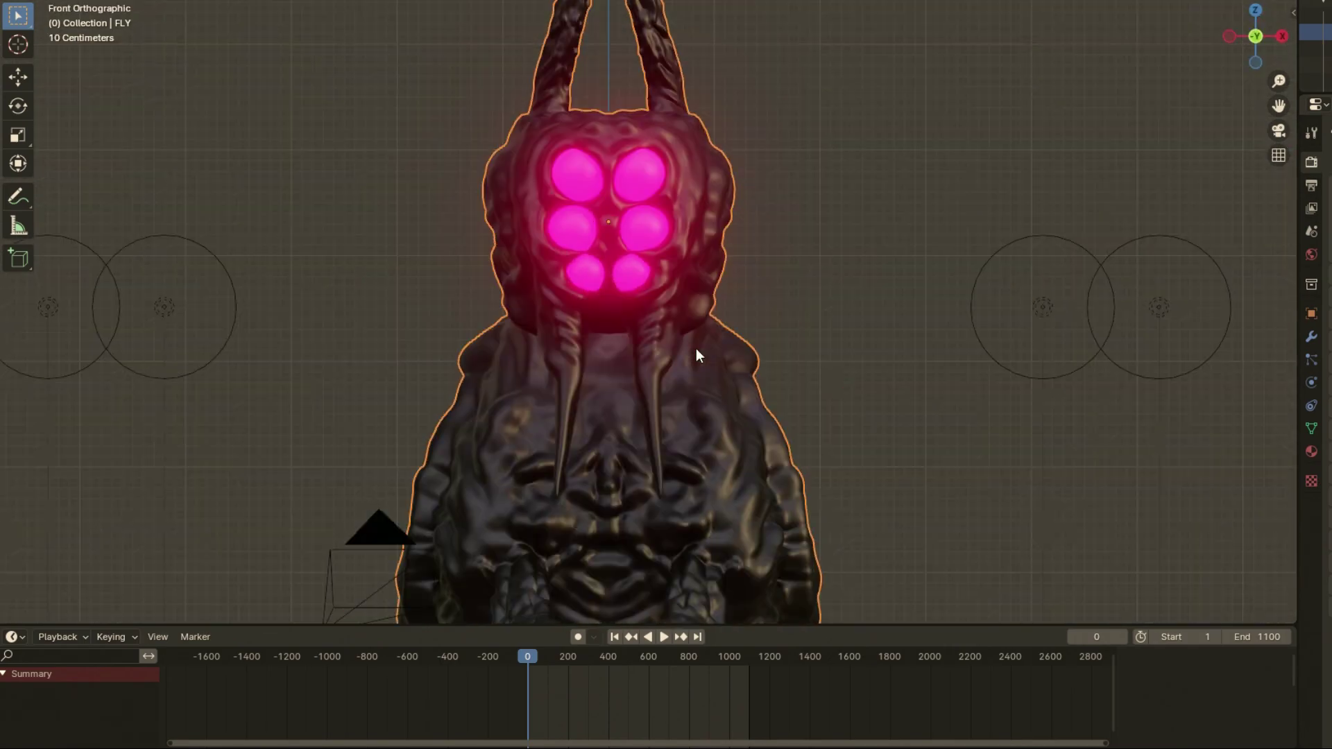
scroll(735, 352, "down", 2)
middle_click_drag(794, 436, 1017, 418)
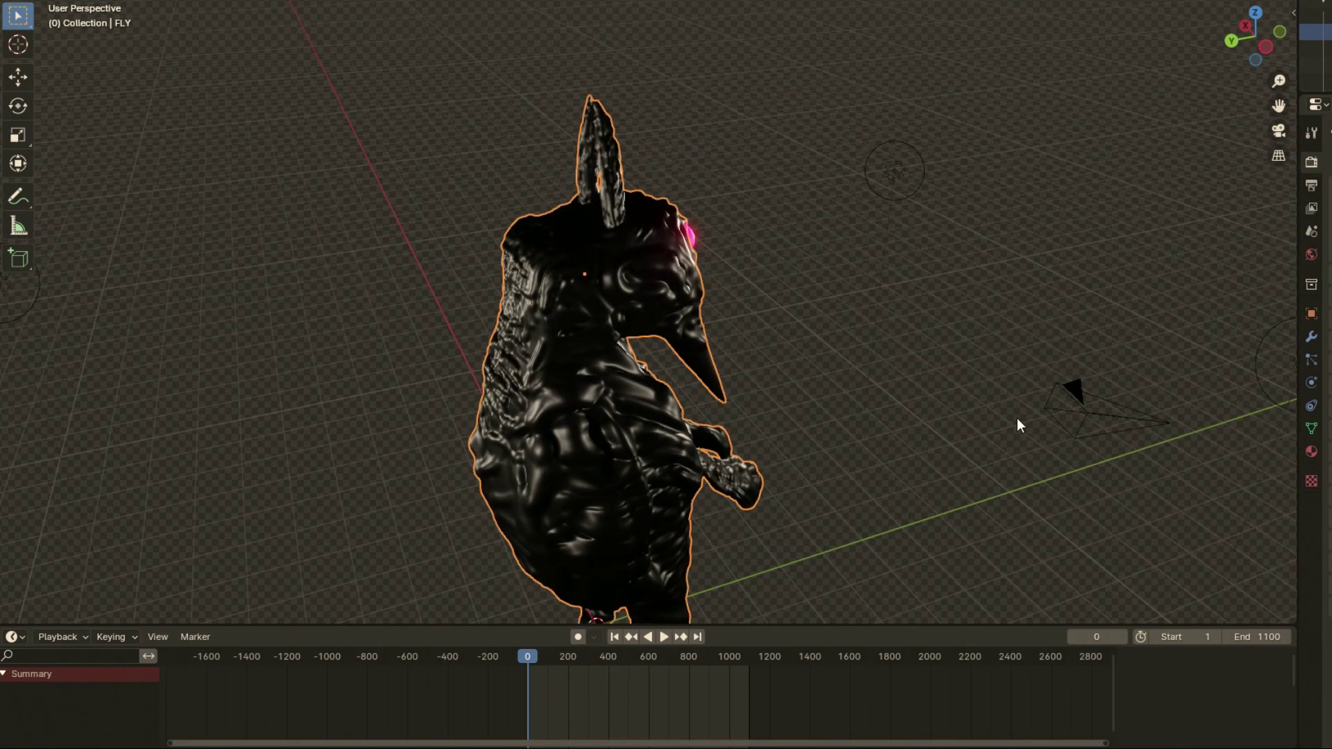
key("z")
key("KP_1")
Step: Squash the sphere beside the creature into a thin vertical pole in Edit Mode
left_click(645, 151)
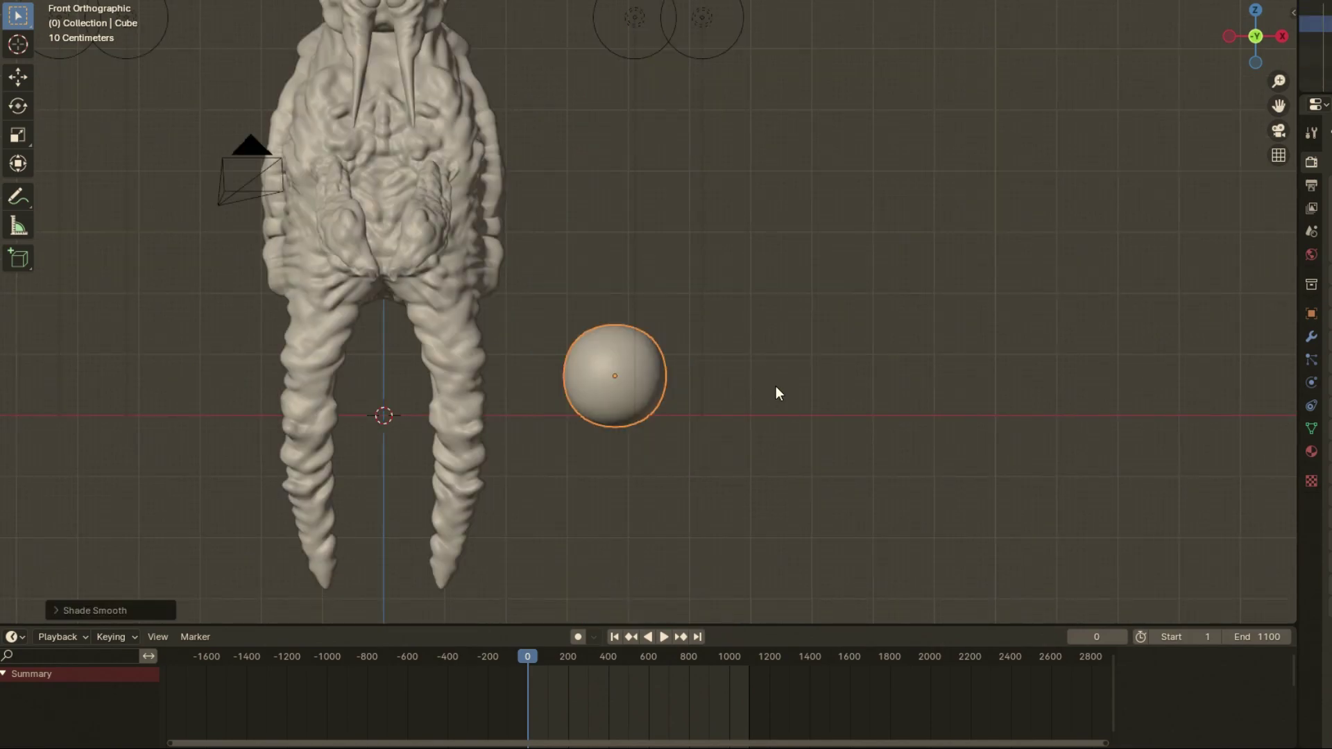
key("Tab")
key("KP_3")
key("s")
key("y")
left_click(738, 372)
key("KP_1")
key("s")
key("x")
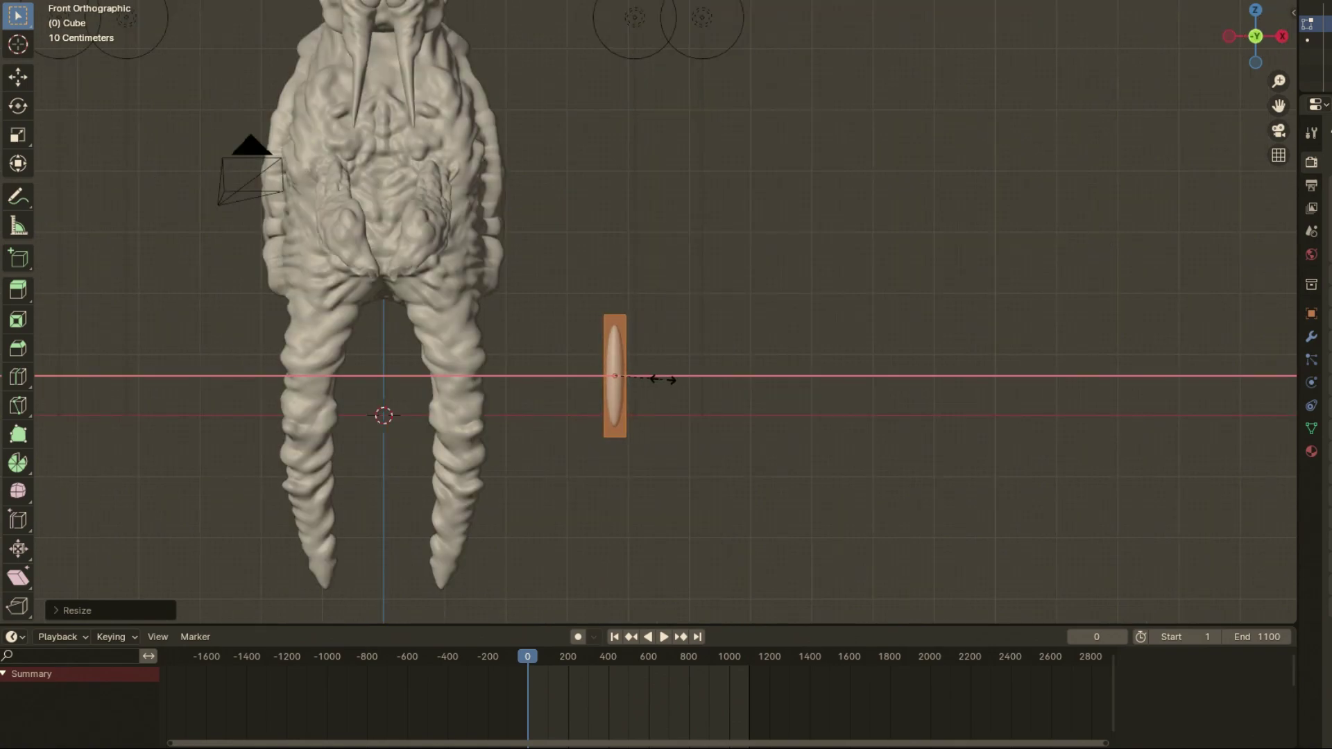
Step: Turn on X-ray, taper the pole's bottom and extrude its top sideways into an L-shape
key("alt+z")
key("s")
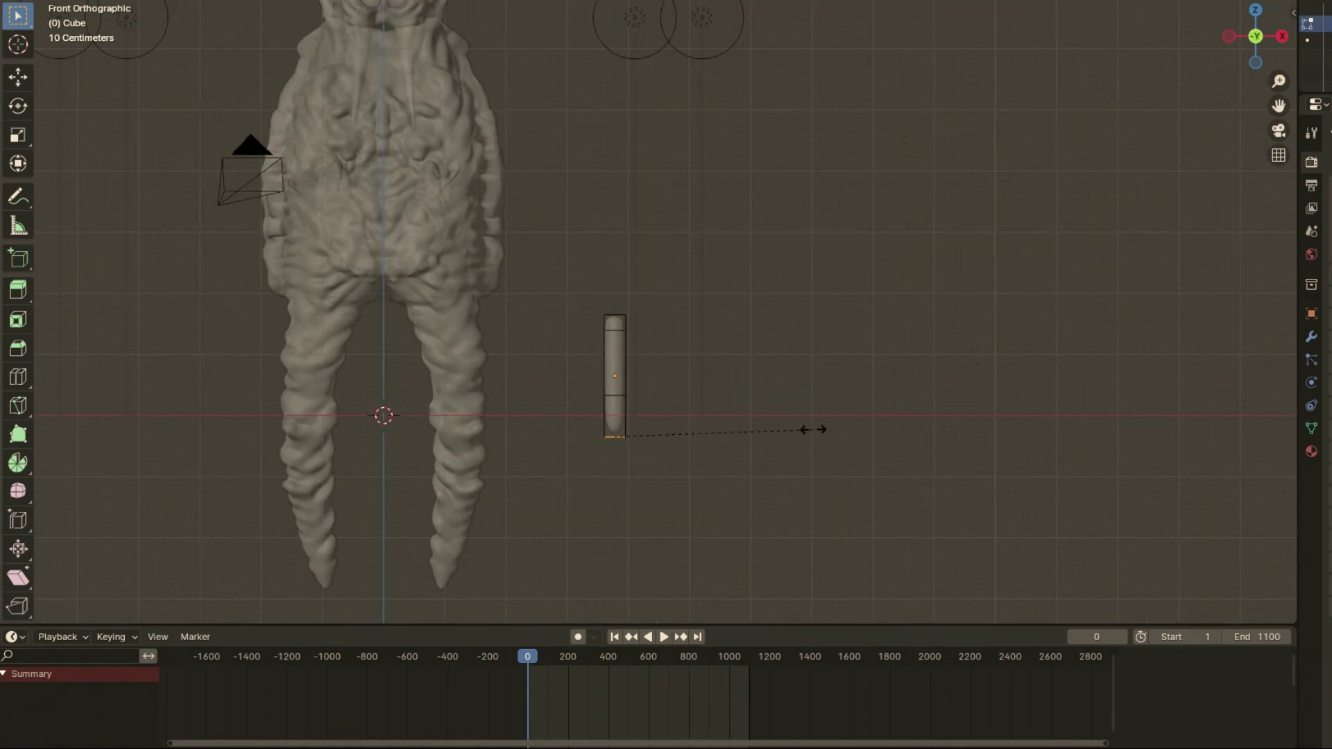
left_click_drag(689, 119, 551, 47)
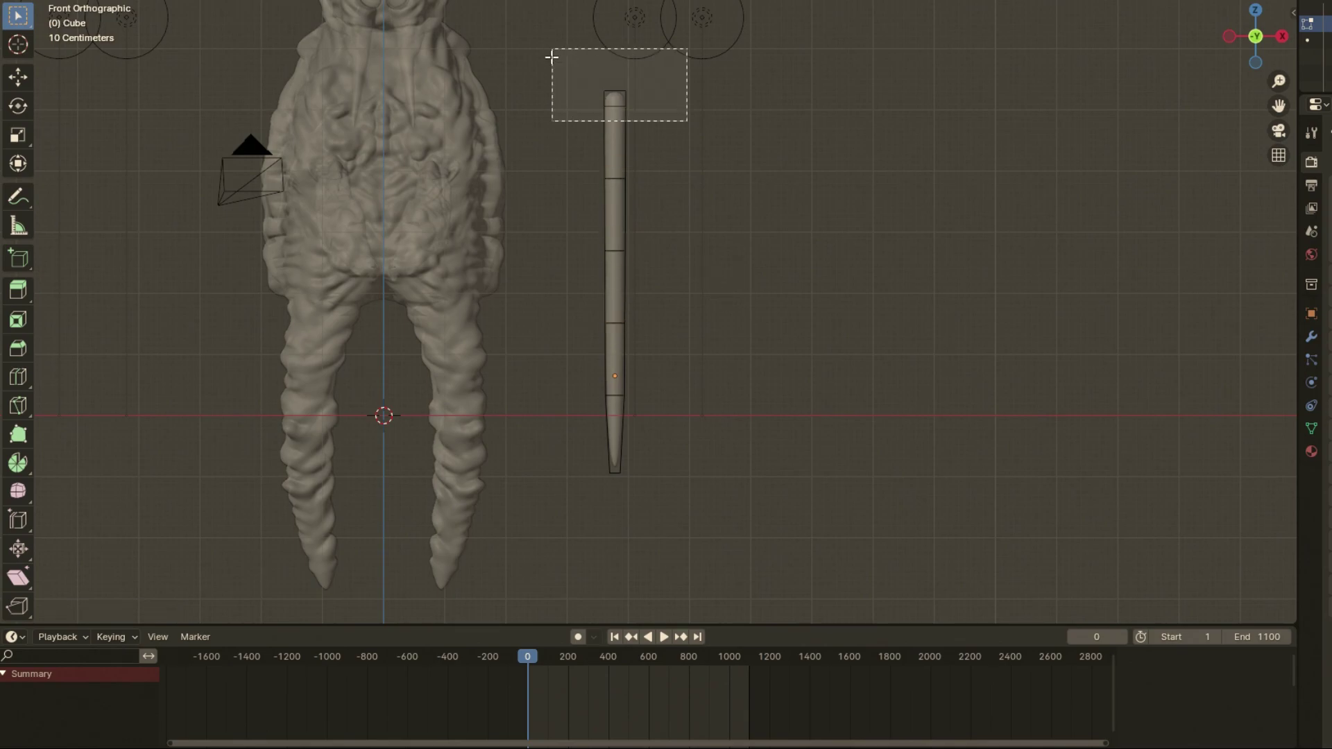
scroll(642, 289, "down", 1)
middle_click_drag(643, 289, 654, 244)
key("KP_1")
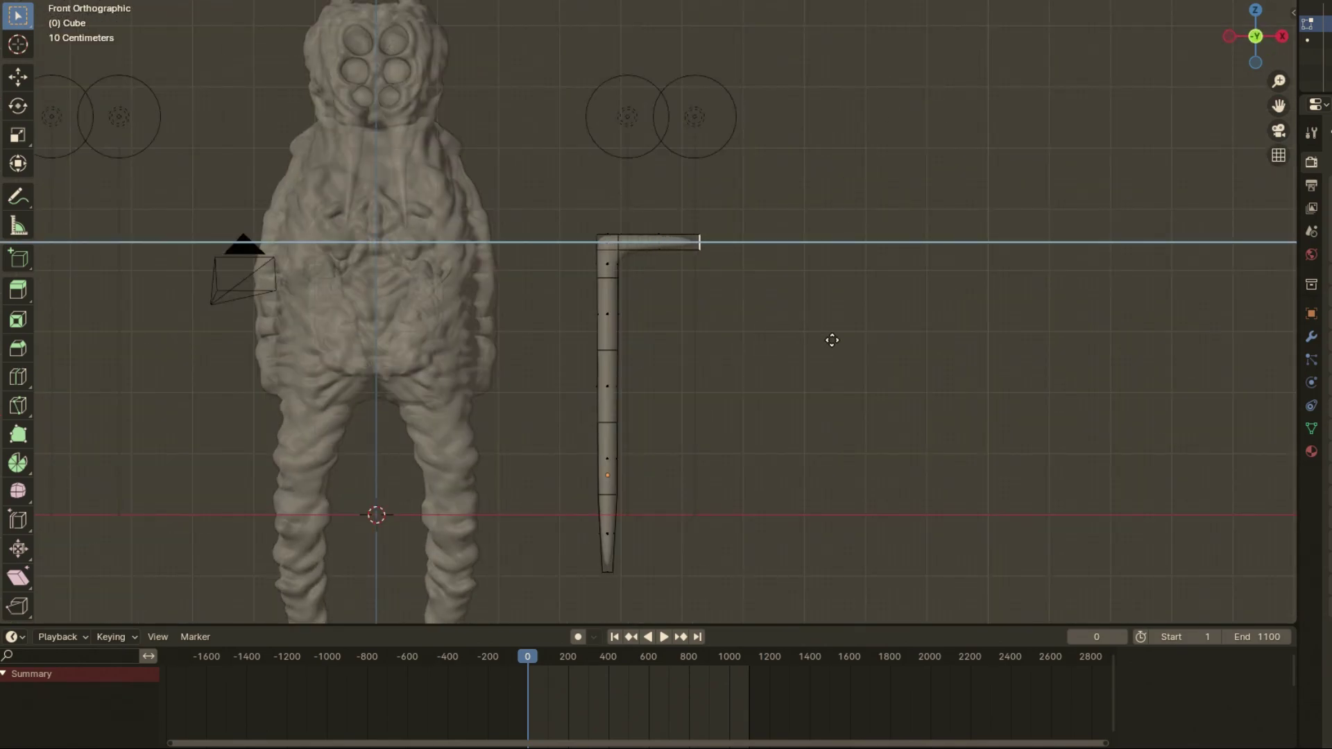
left_click(832, 340)
middle_click_drag(832, 339, 652, 312)
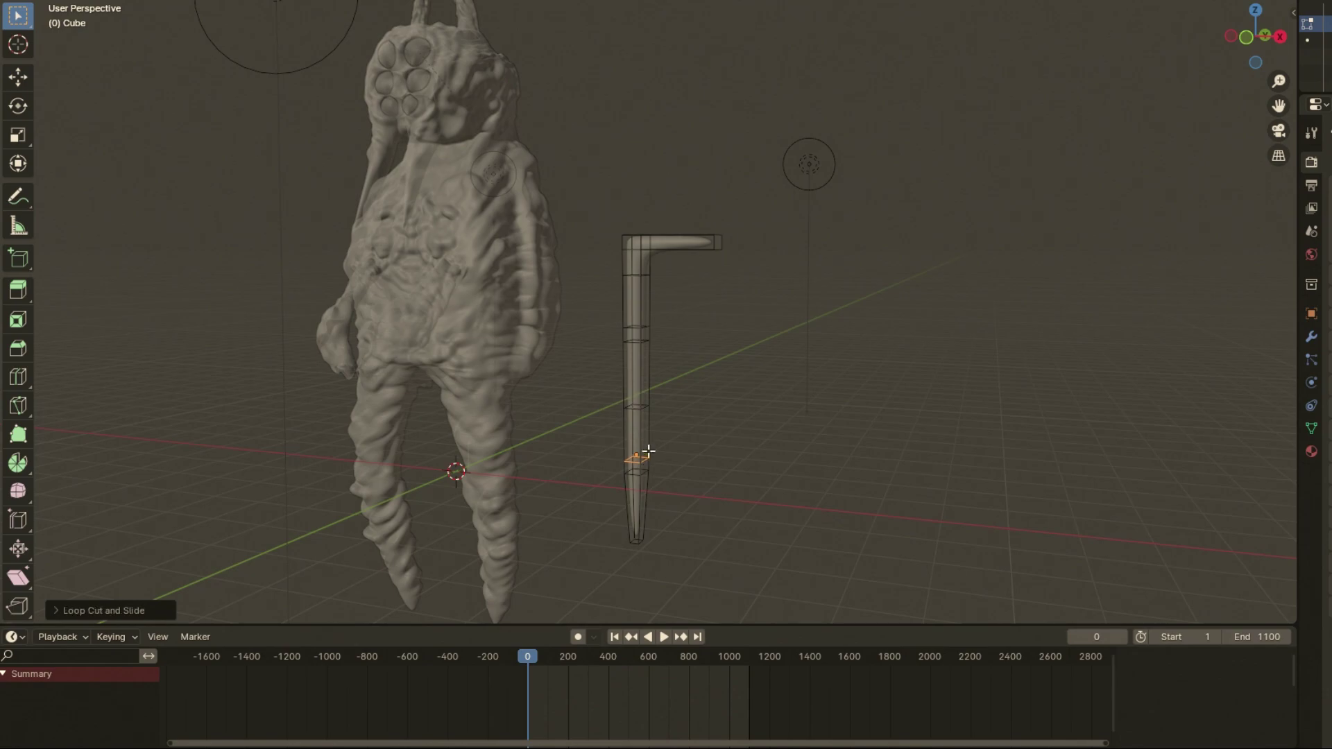
key("KP_1")
Step: Extrude three arms to the right, angle their tips and curve the middle arm
key("e")
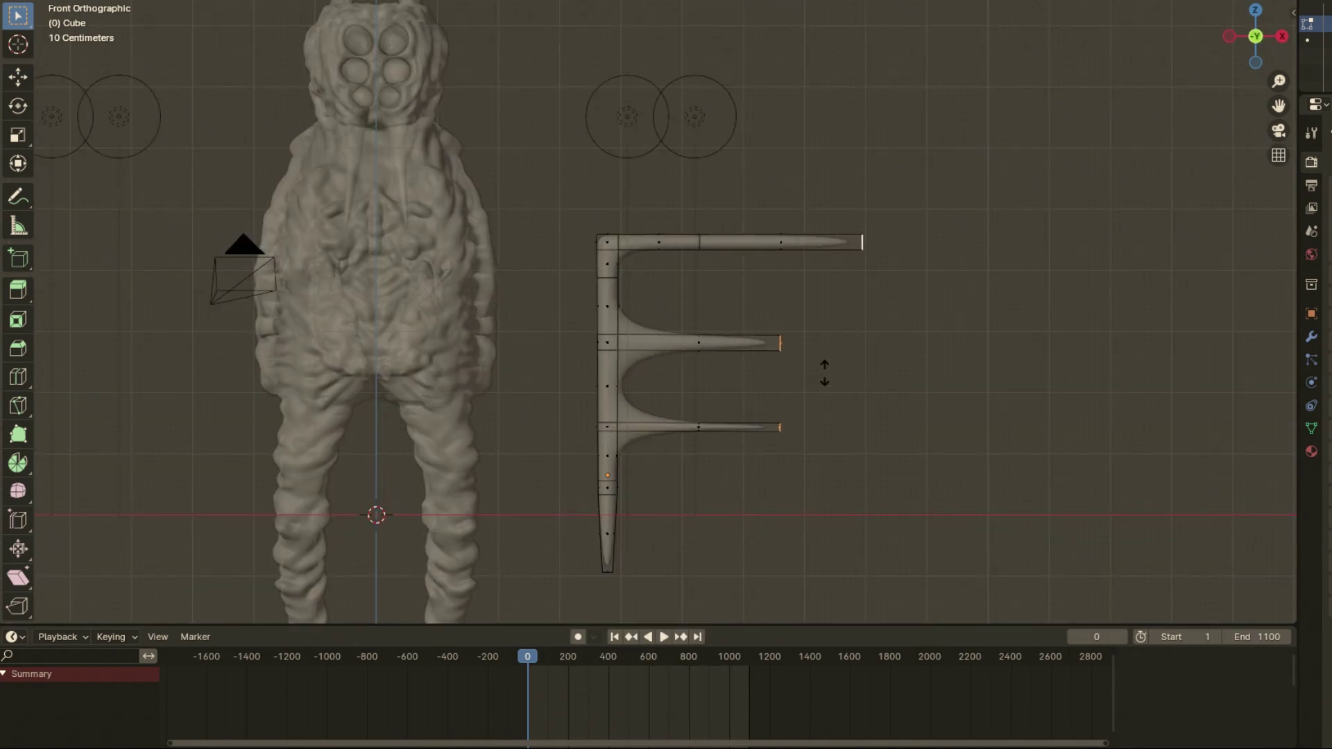
left_click_drag(966, 297, 836, 178)
left_click_drag(876, 305, 763, 437, "shift")
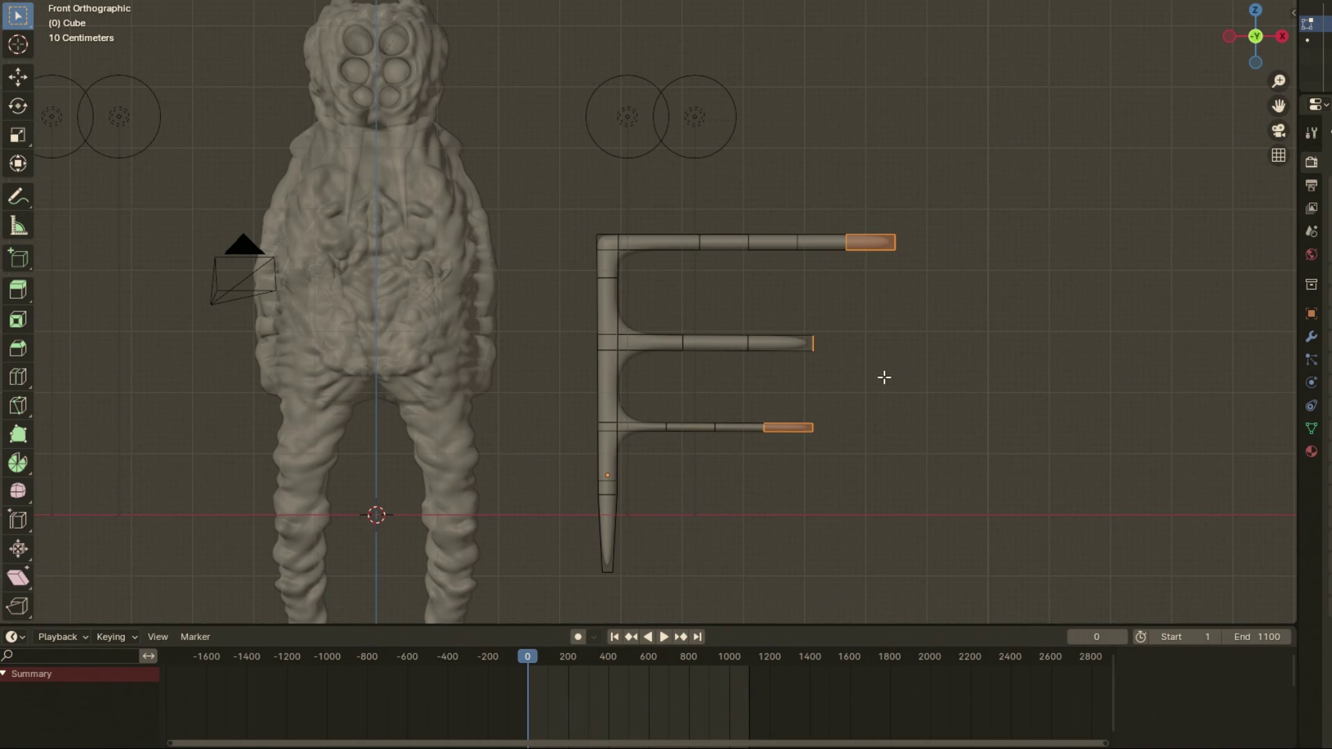
key("r")
left_click(931, 327)
left_click_drag(892, 452, 747, 321)
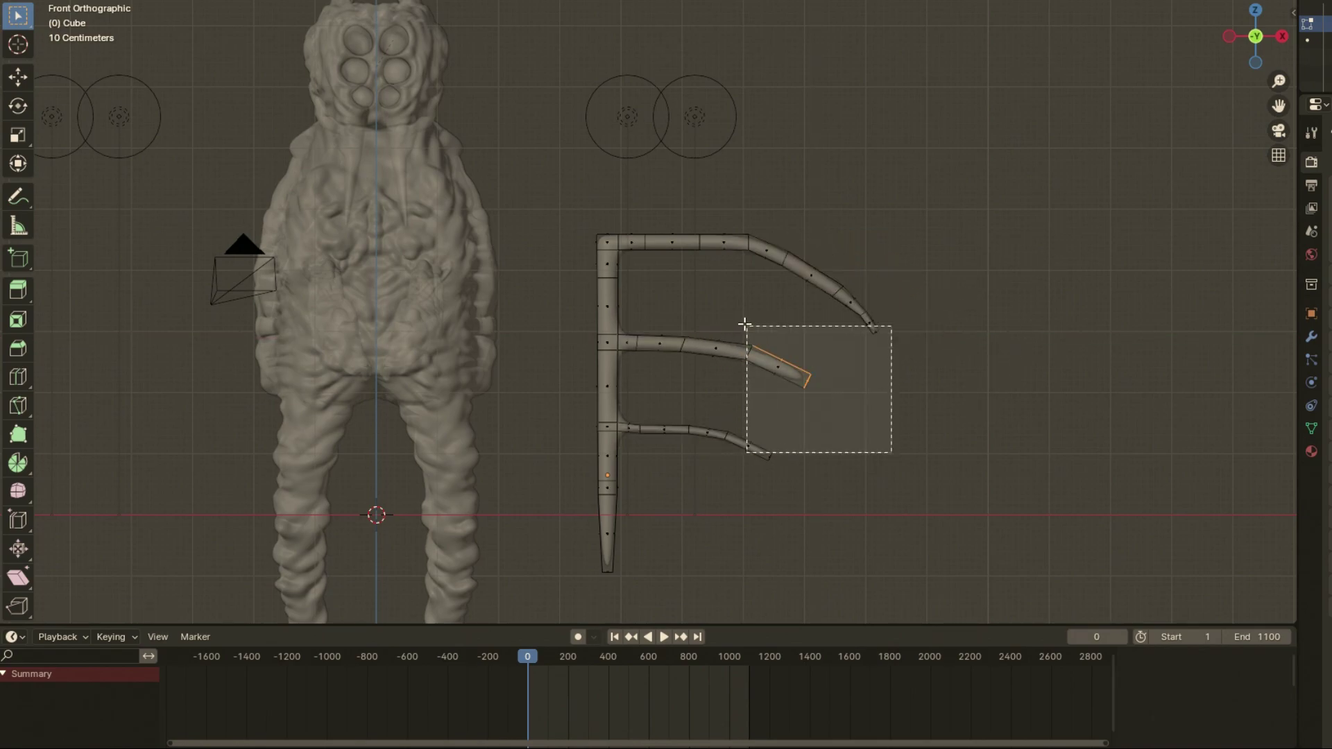
key("s")
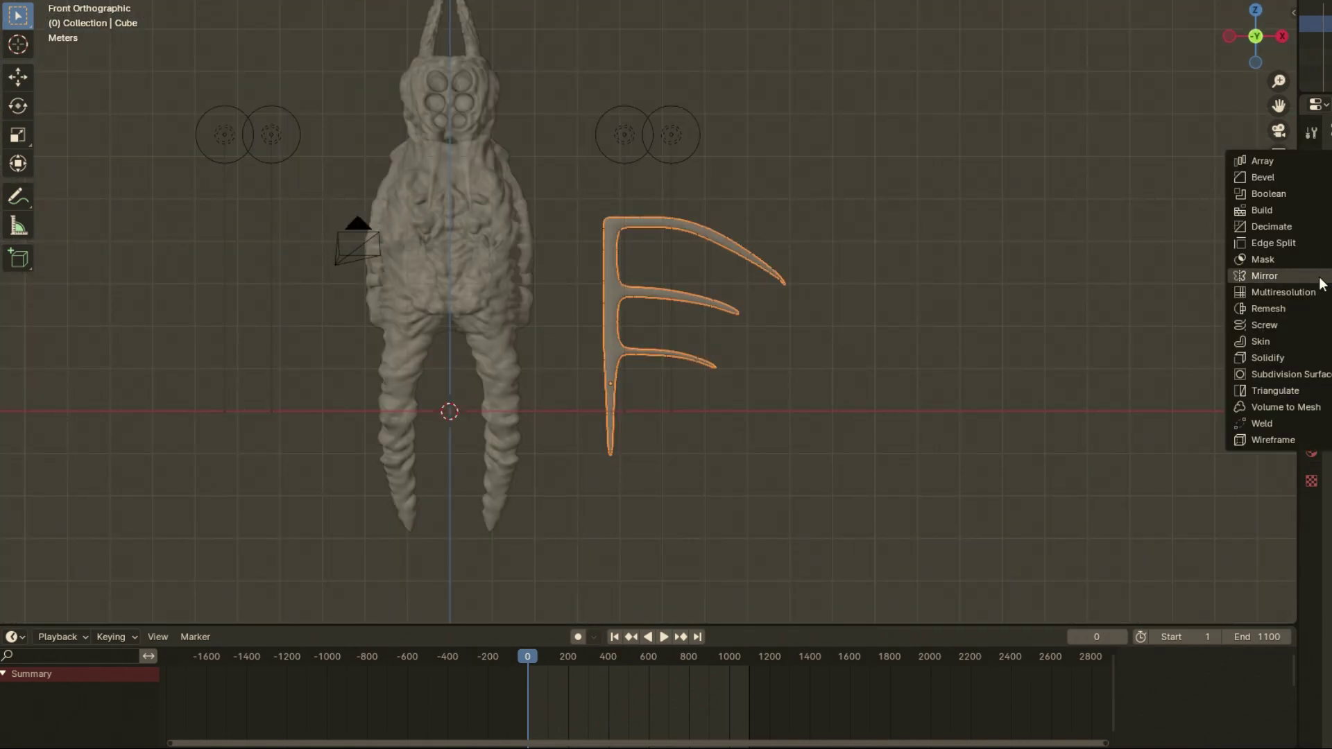
Step: Mirror the wing frame to the creature's other side and add a new cube
left_click(1318, 277)
key("shift+a")
left_click(678, 437)
Step: Thin the new cube into a flat slab in Edit Mode
key("KP_3")
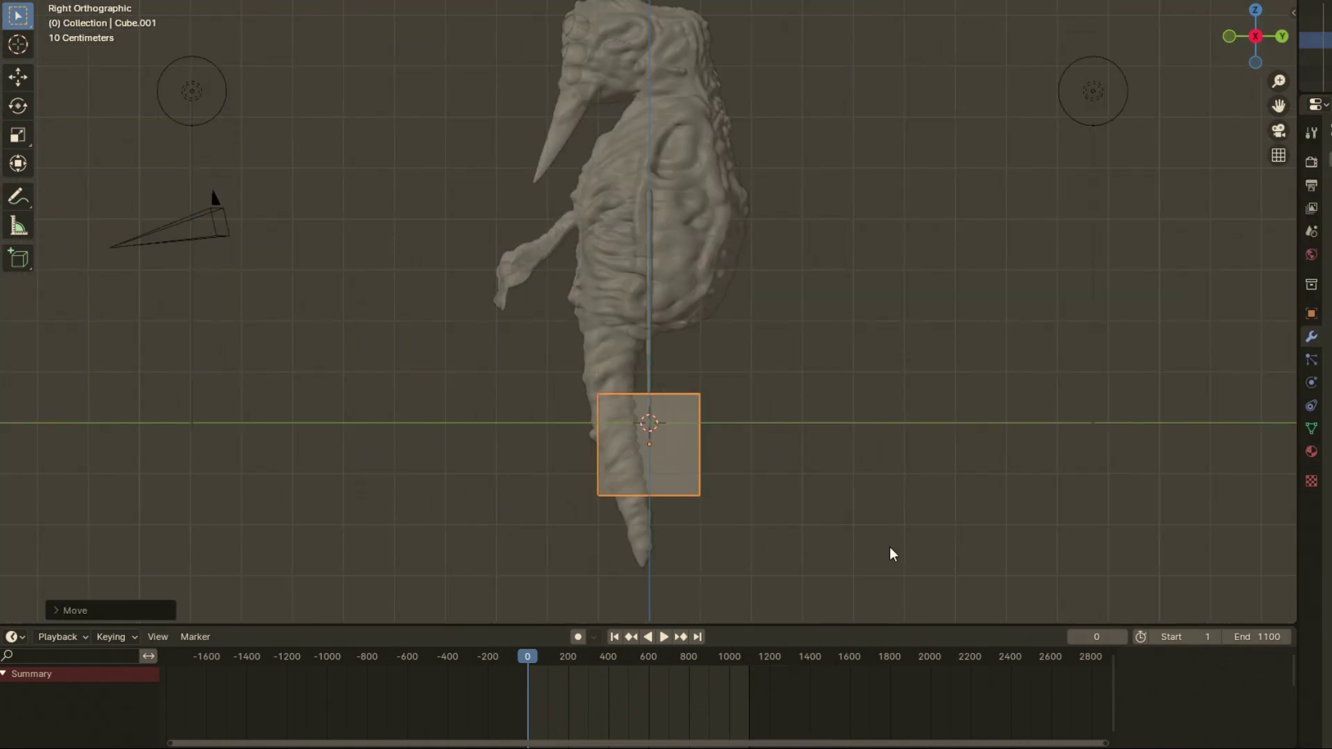
key("Tab")
key("g")
left_click(862, 421)
scroll(862, 421, "up", 3)
key("Tab")
Step: Shade the slab smooth and move it straight up beside the top wing rib
key("KP_1")
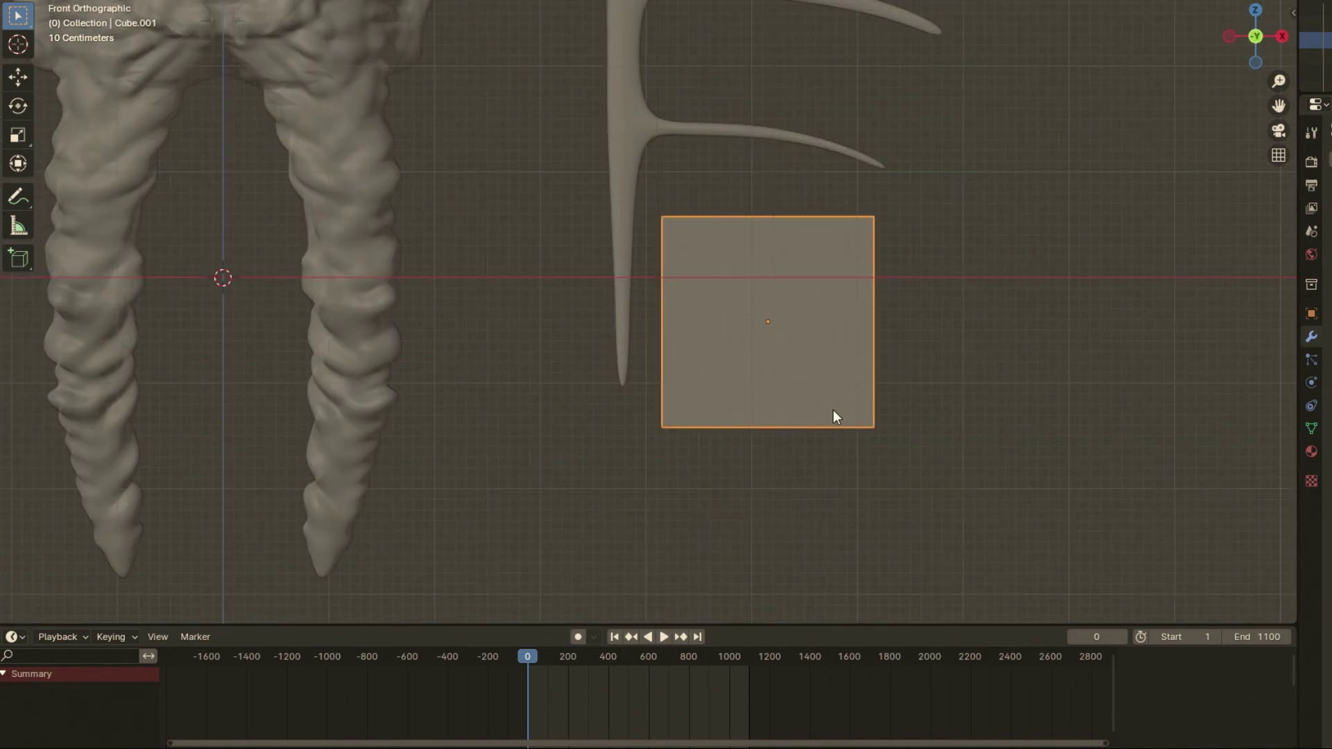
right_click(835, 416)
left_click(913, 333)
scroll(705, 297, "down", 2)
key("g")
key("z")
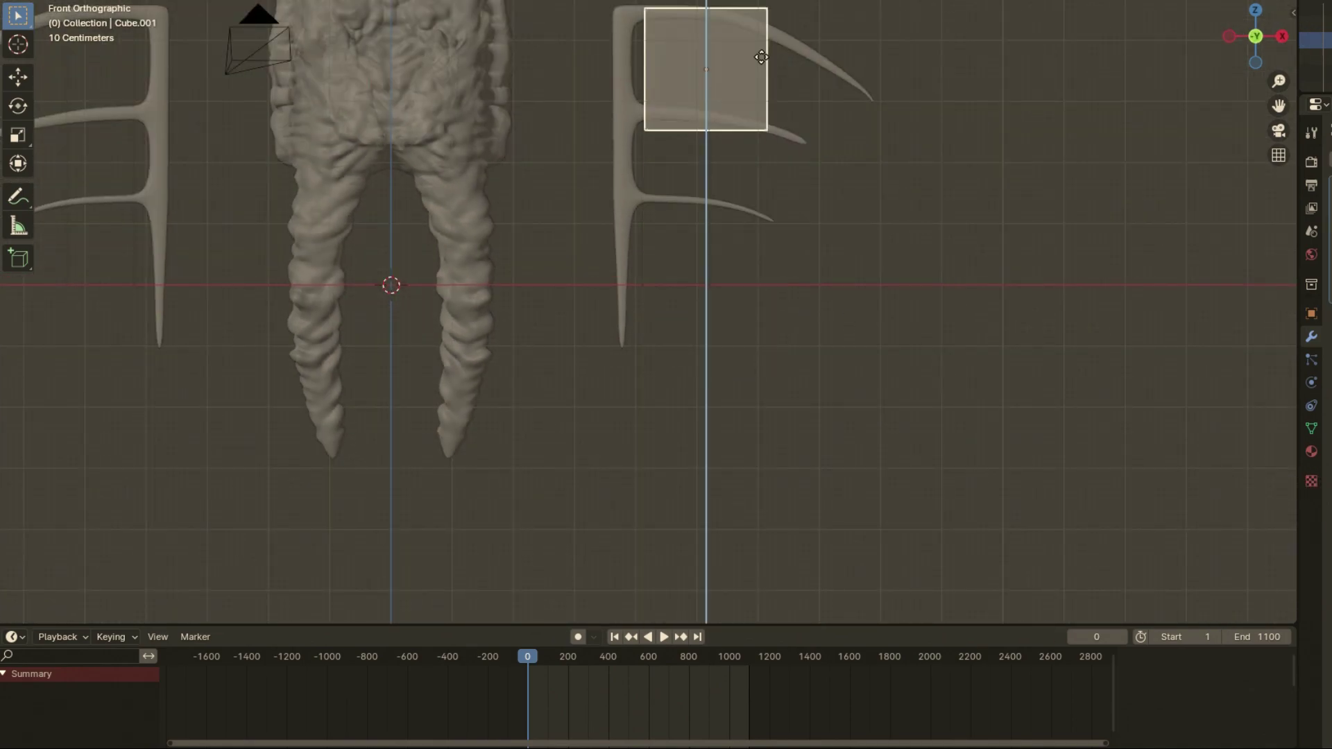
left_click(704, 62)
middle_click_drag(777, 156, 778, 329, "shift")
Step: Add four loop cuts across the slab and stretch its right end face outward
key("Tab")
key("ctrl+r")
scroll(660, 208, "up", 3)
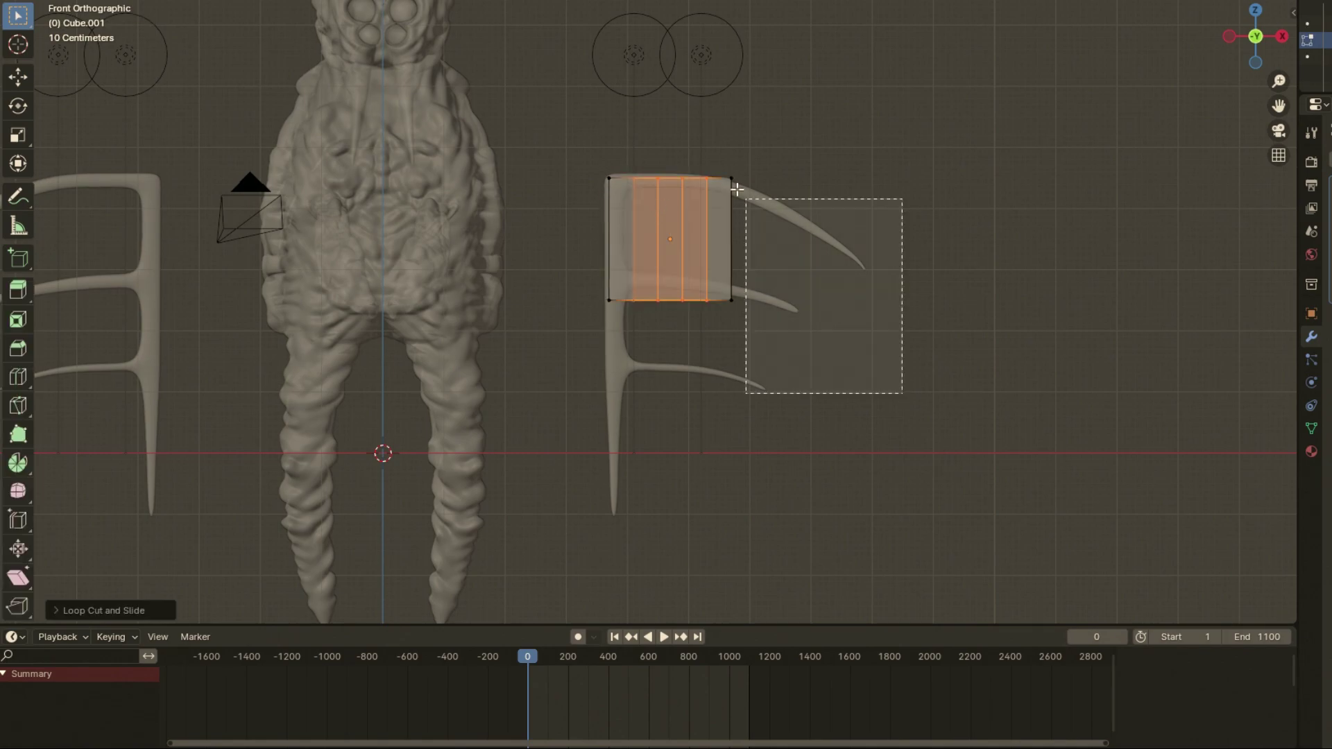
left_click(660, 208)
key("g")
left_click(851, 254)
Step: Add more loop cuts on the right section and extrude the membrane's bottom edge downward
key("ctrl+r")
scroll(764, 270, "up", 3)
left_click(764, 271)
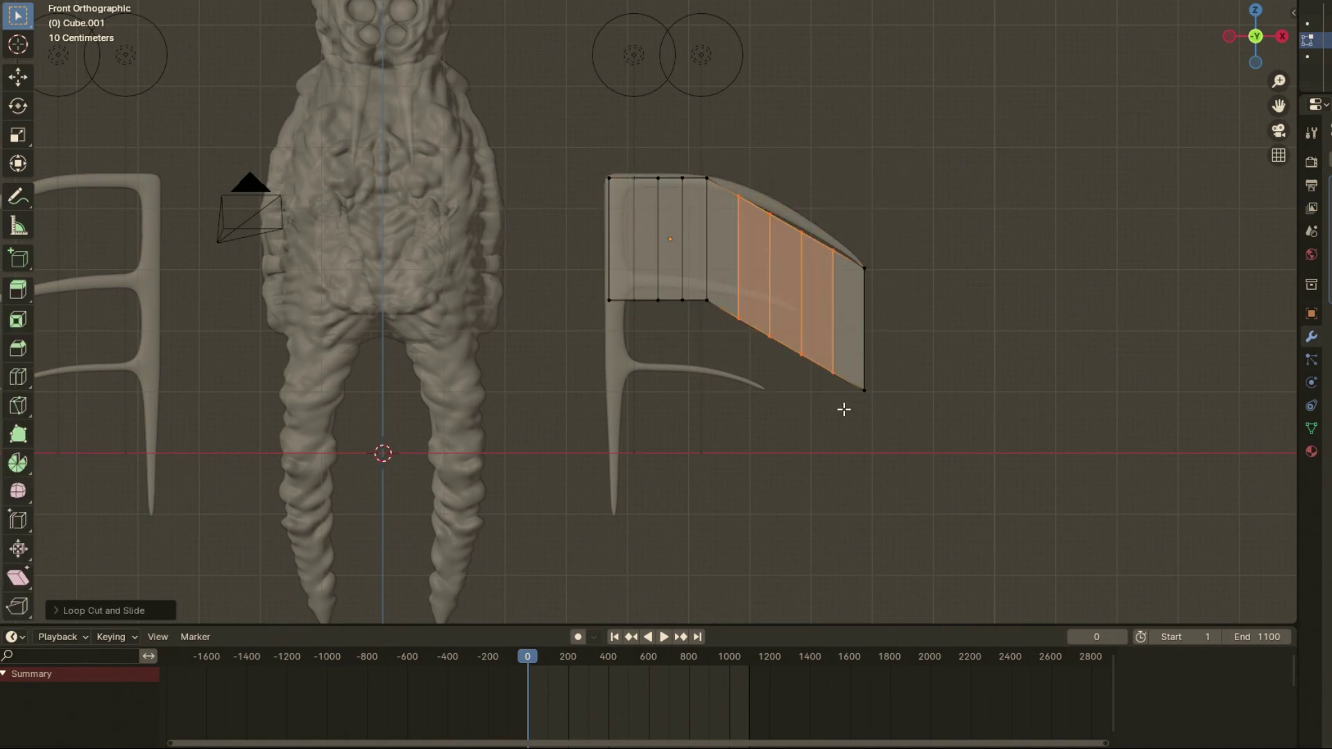
left_click_drag(832, 319, 836, 270)
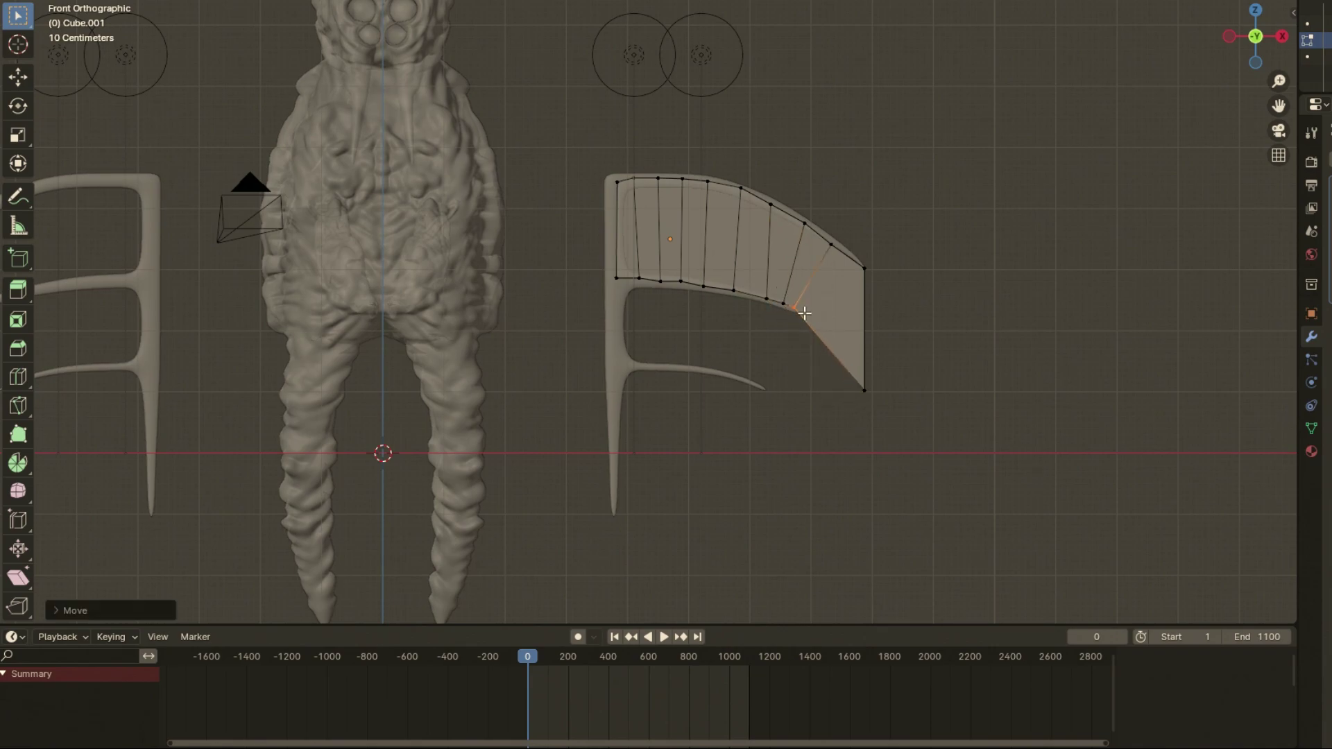
scroll(550, 289, "up", 3)
left_click_drag(1006, 526, 377, 217)
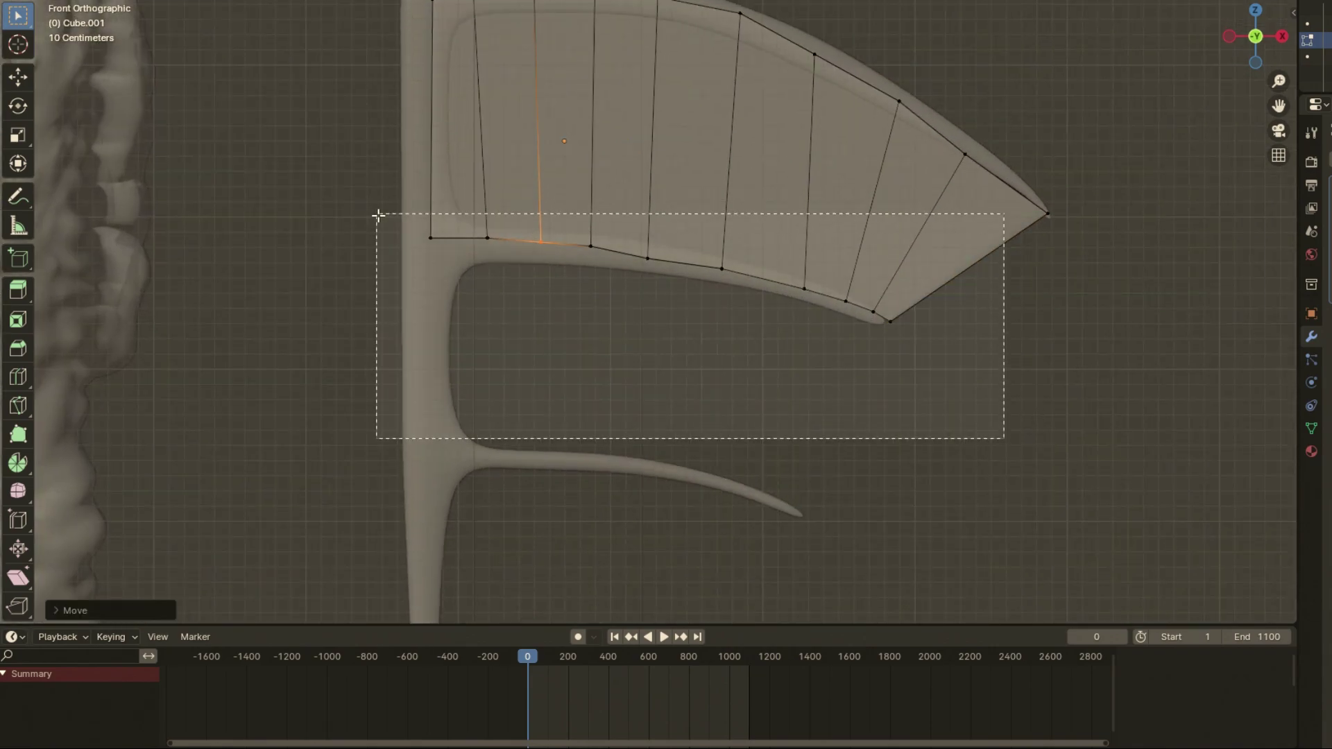
key("e")
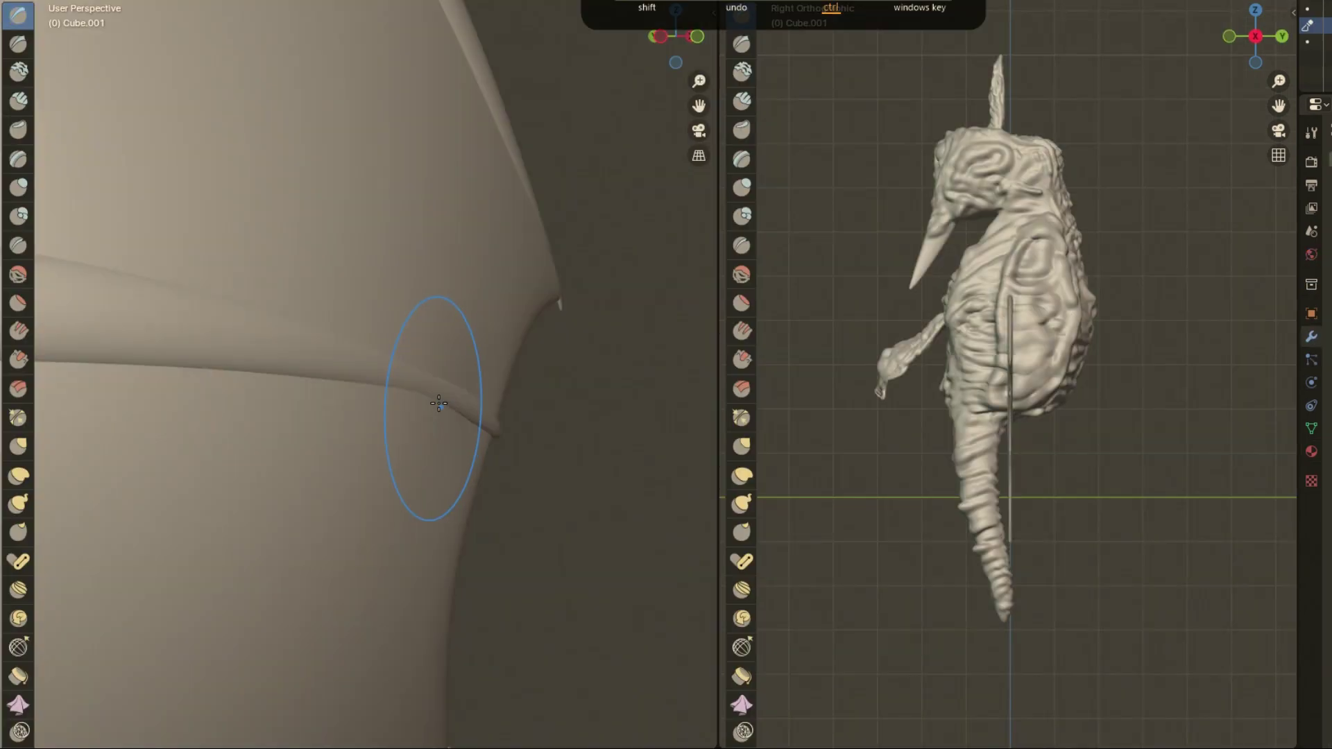
Step: Enlarge the wings and apply their new scale
middle_click_drag(495, 397, 184, 431)
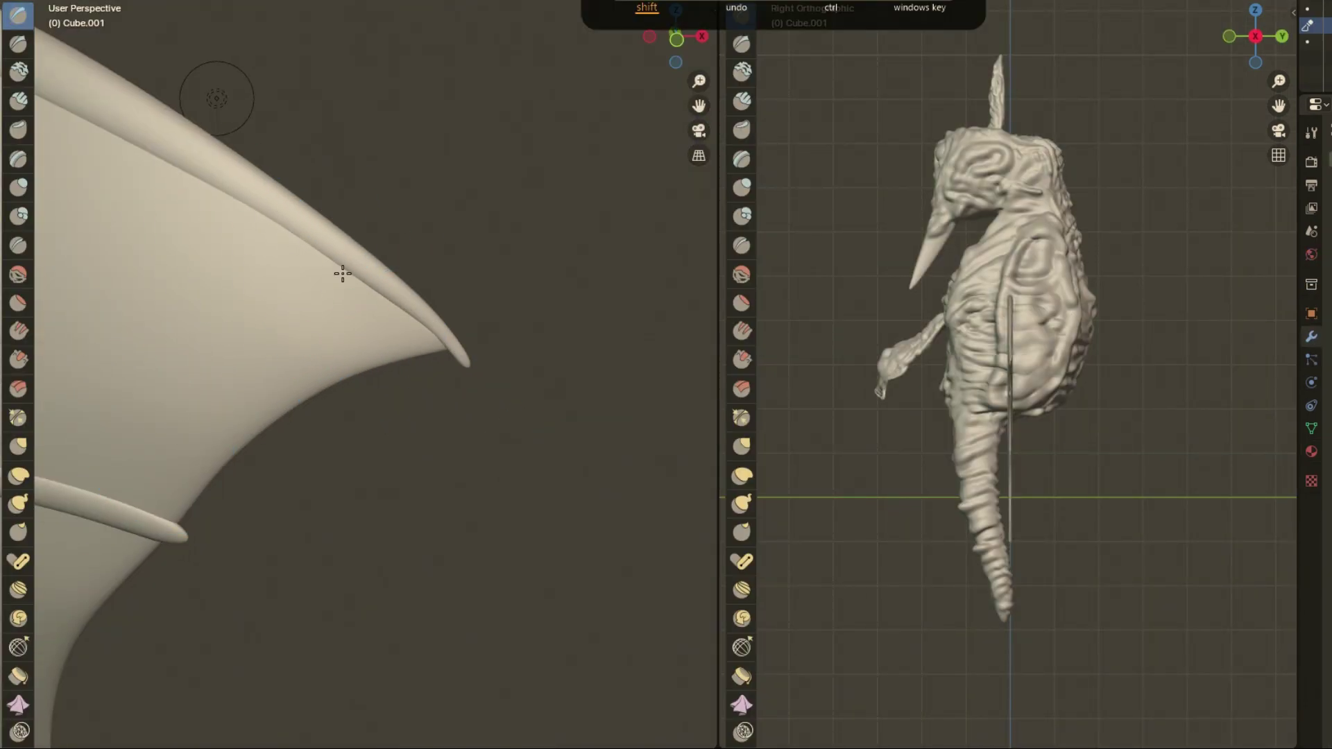
mouse_move(342, 273)
middle_mouse_down()
mouse_move(440, 225)
mouse_move(556, 312)
mouse_move(194, 642)
middle_mouse_up()
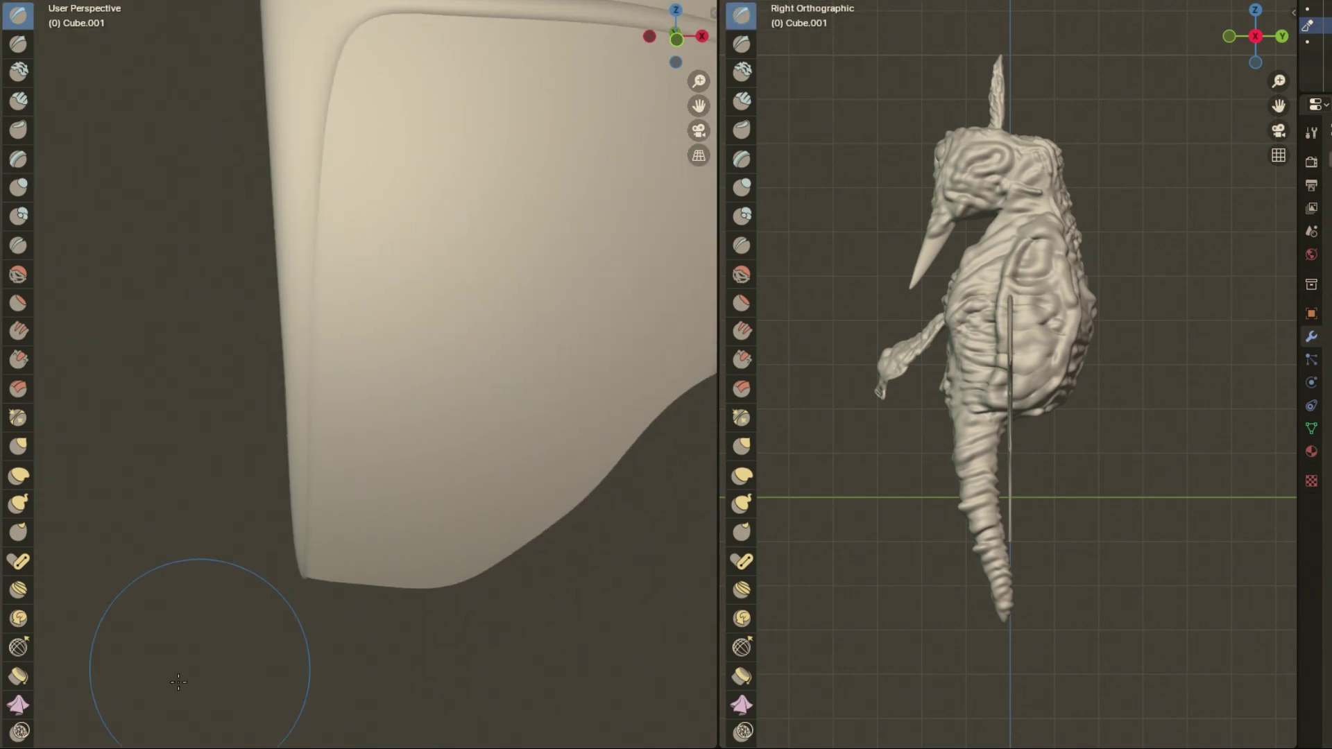
middle_click_drag(454, 164, 312, 610)
key("g")
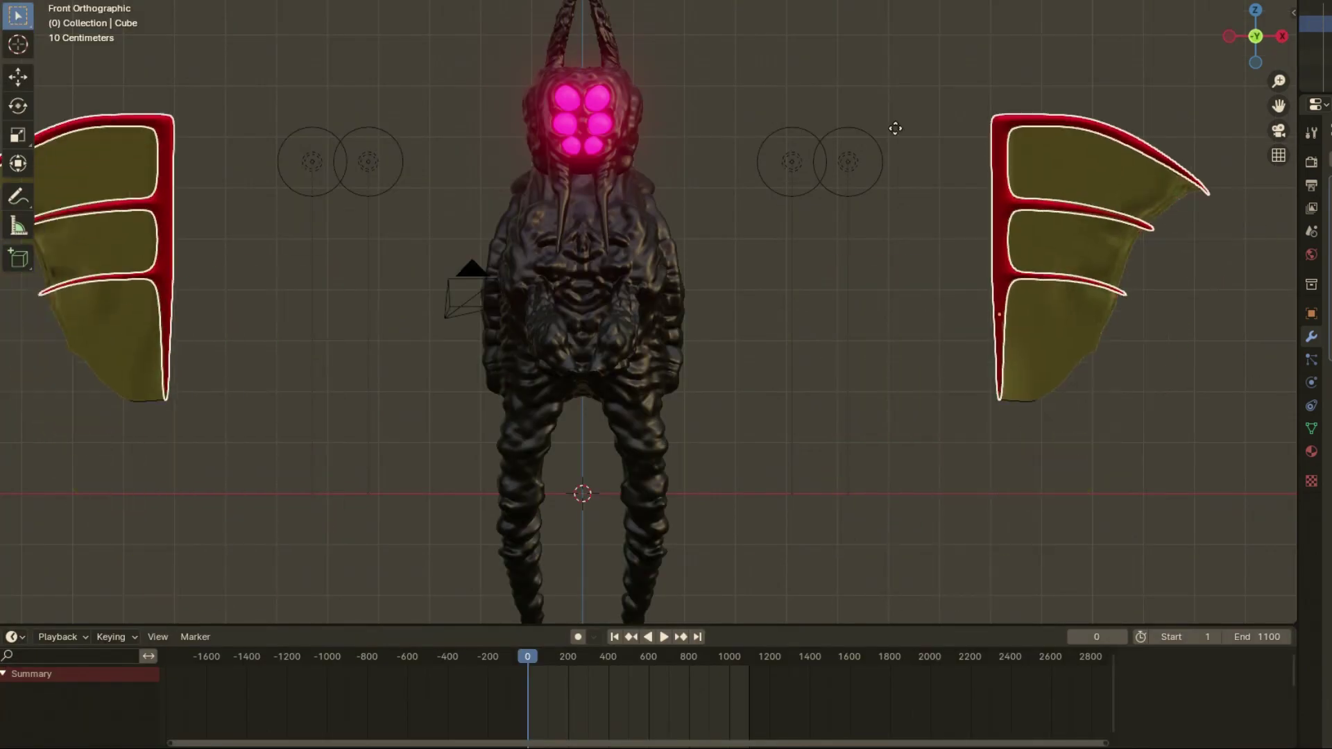
left_click(884, 355)
key("ctrl+a")
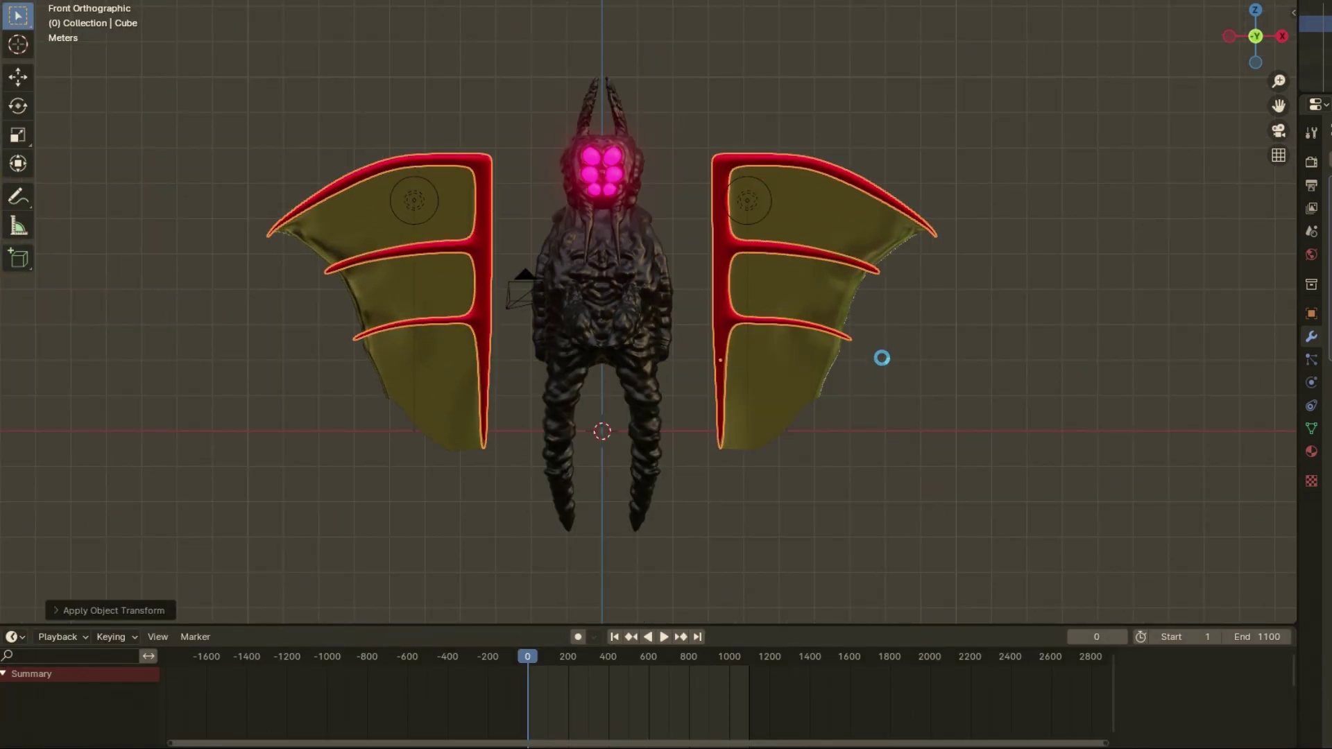
Step: Move both wings back against the creature's back in the side view
mouse_move(707, 253)
middle_mouse_down()
mouse_move(665, 282)
mouse_move(606, 224)
middle_mouse_up()
key("g")
left_click(502, 298)
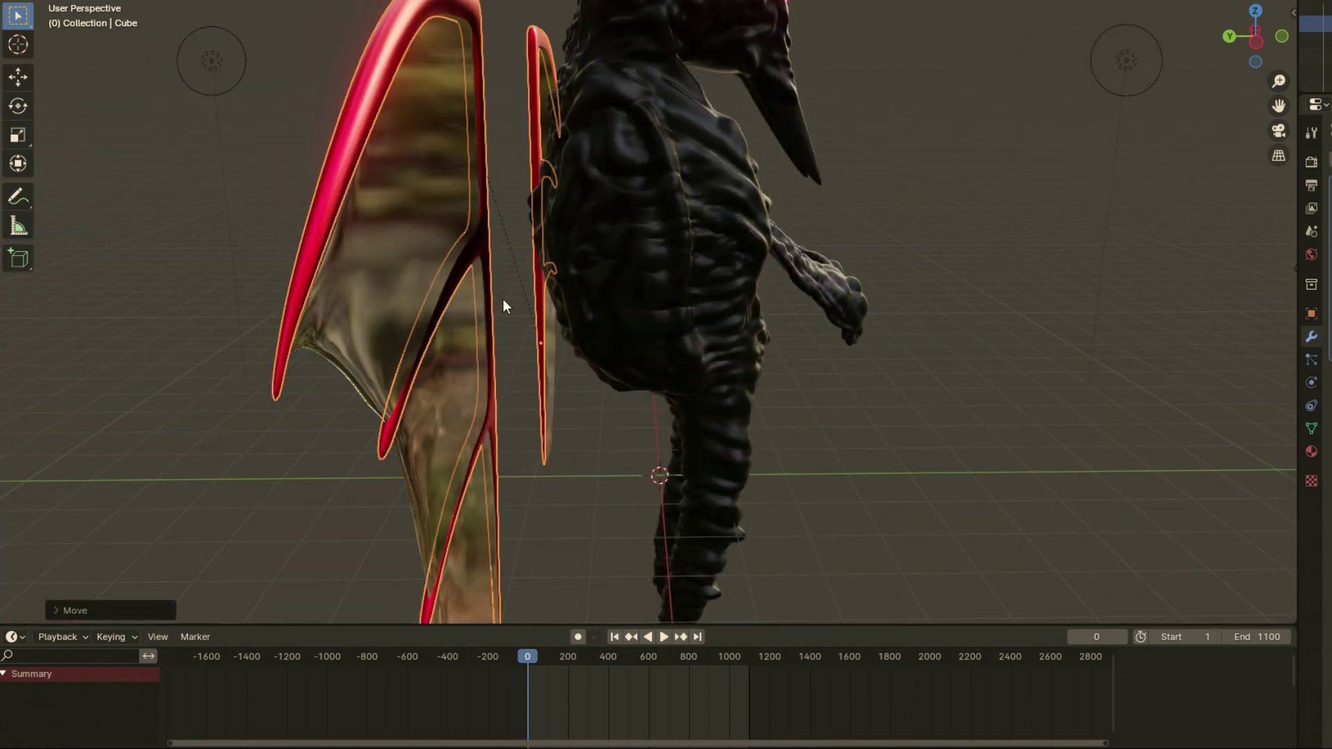
key("KP_3")
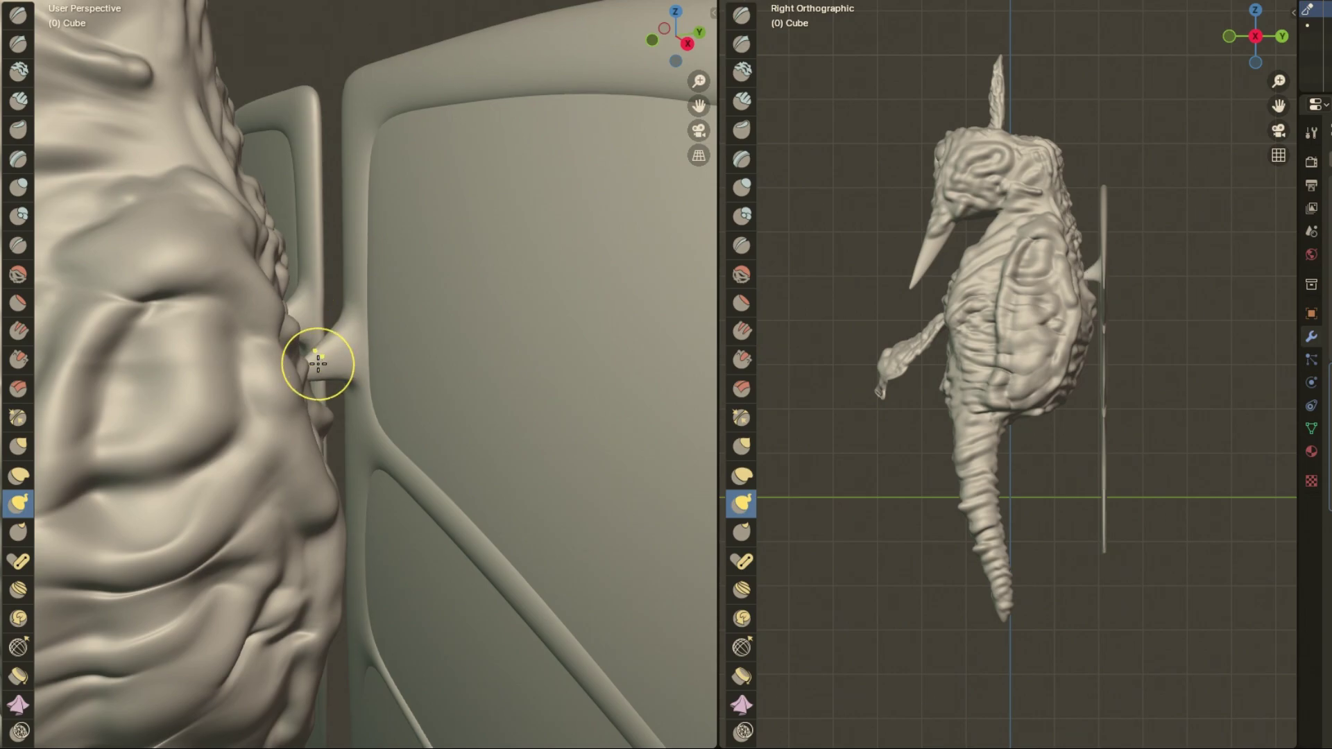
Step: Orbit to where the wing frame joins the creature's back
middle_click_drag(216, 426, 333, 356)
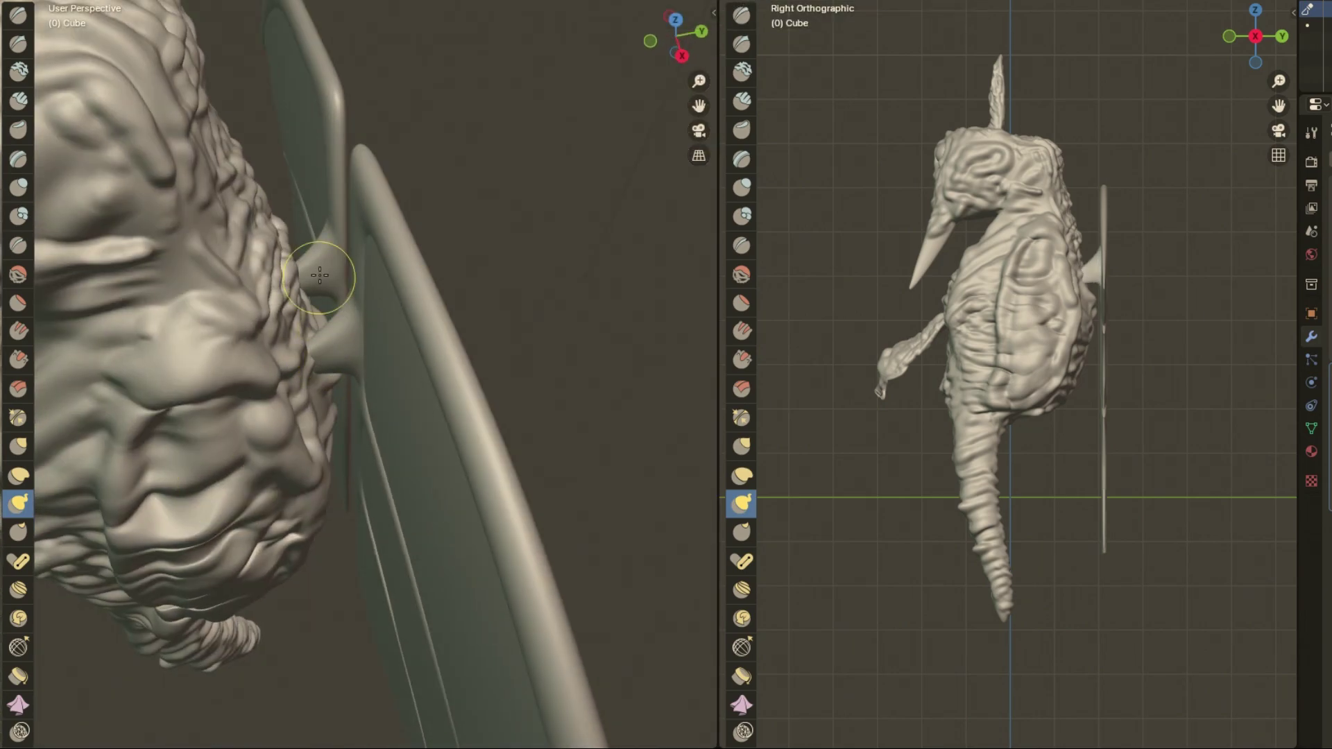